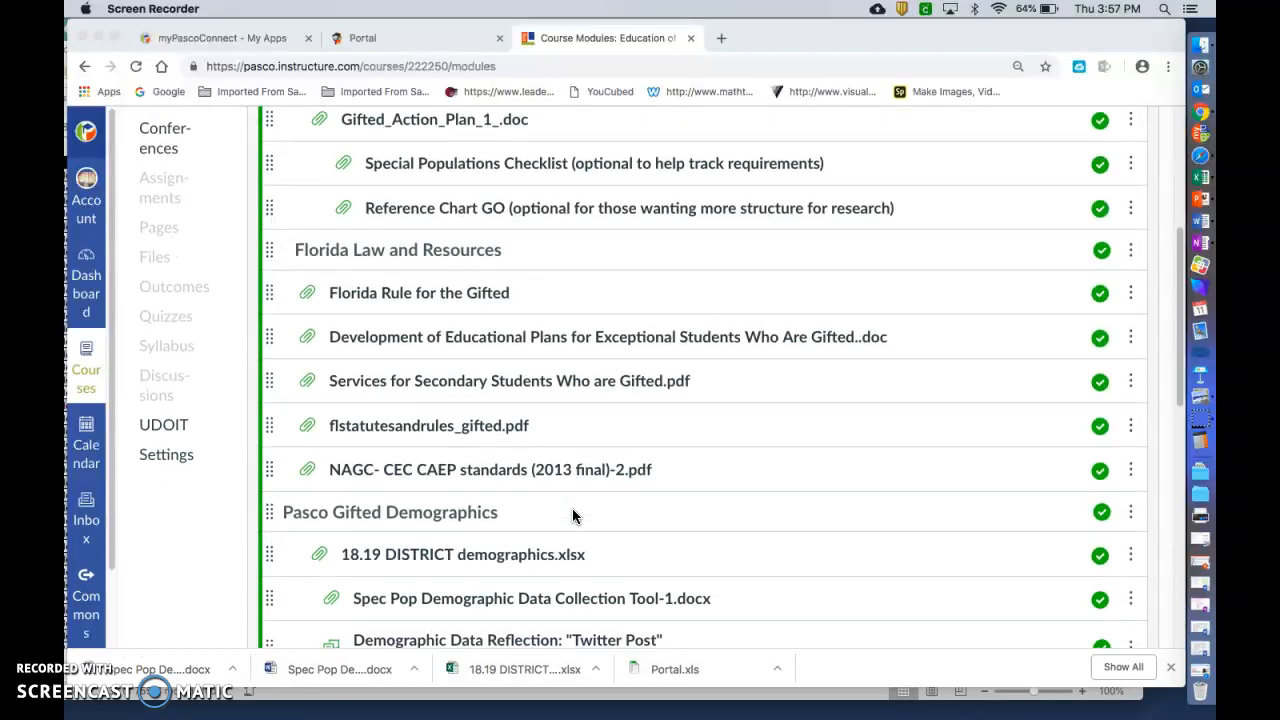
Step: Launch the Calculator app and move its window to one side of the course modules page
left_click(727, 584)
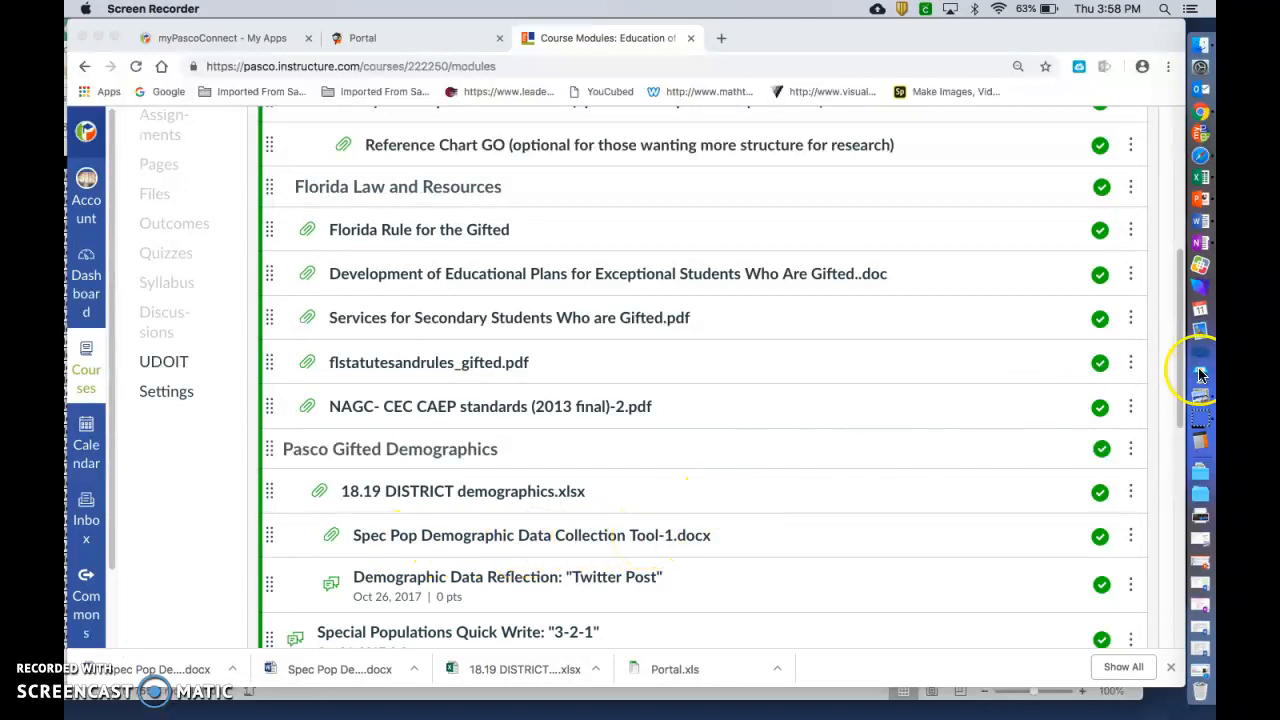
left_click(1165, 10)
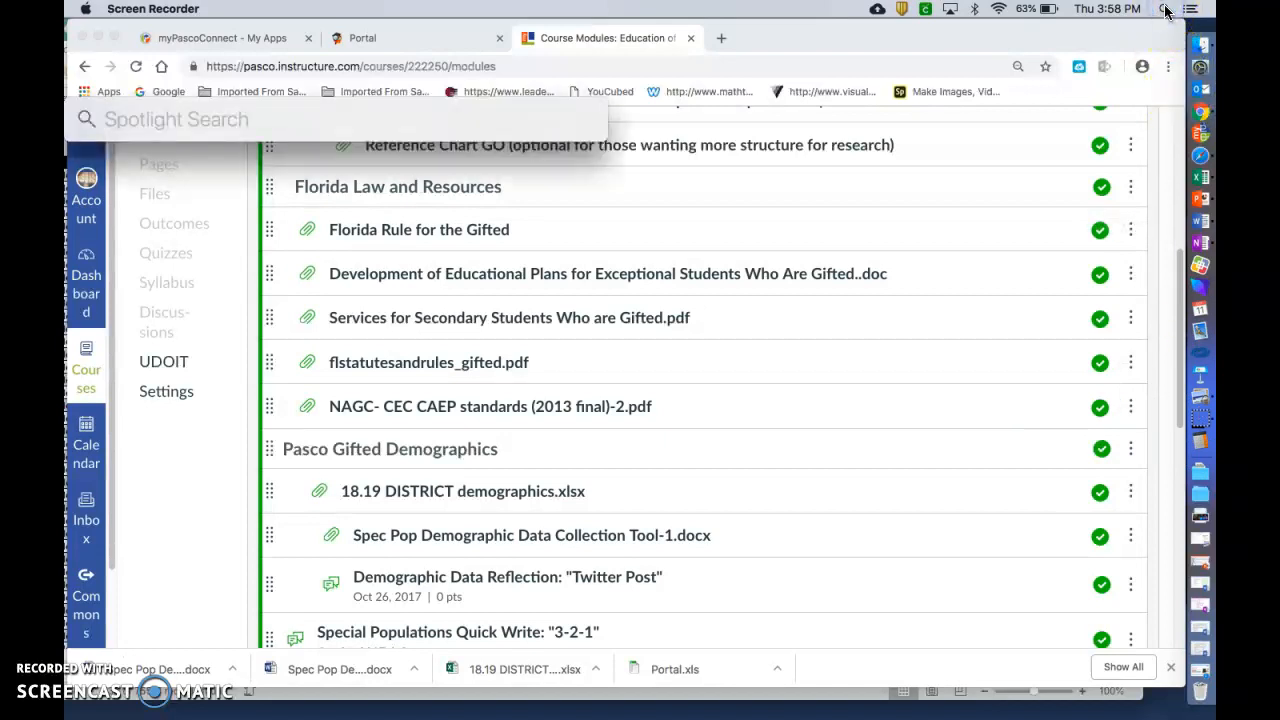
type("calc")
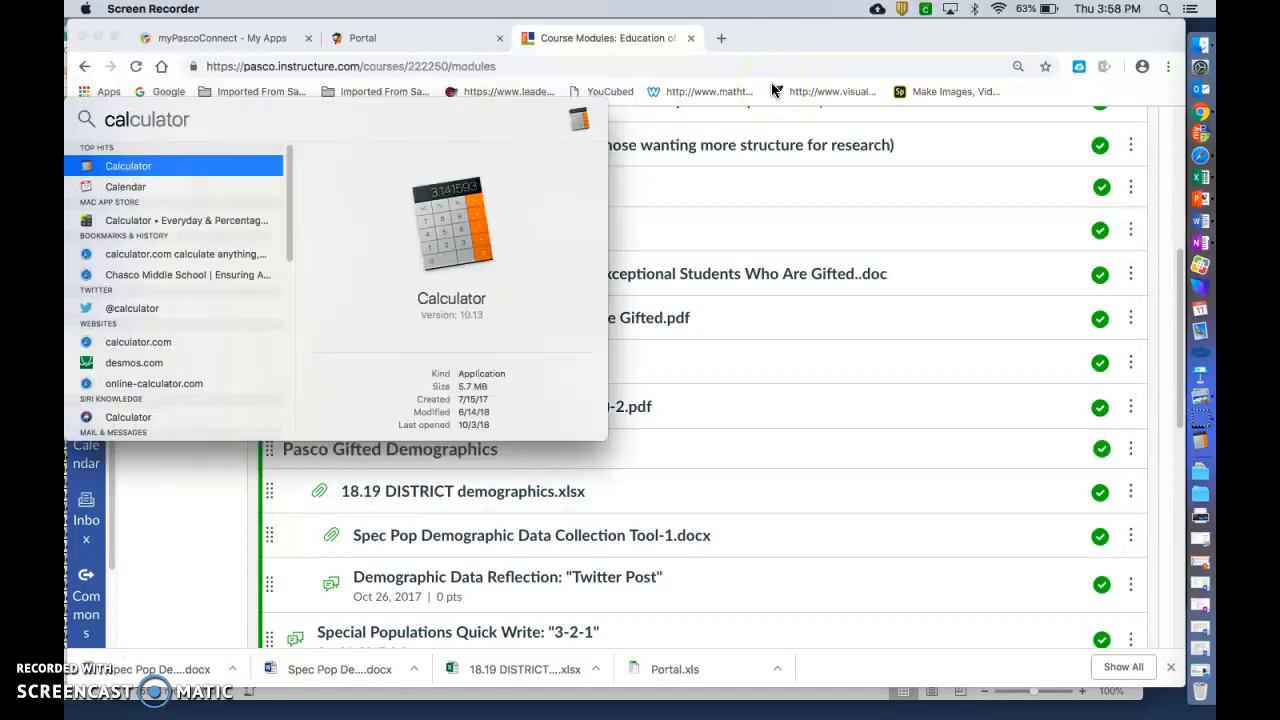
left_click(88, 165)
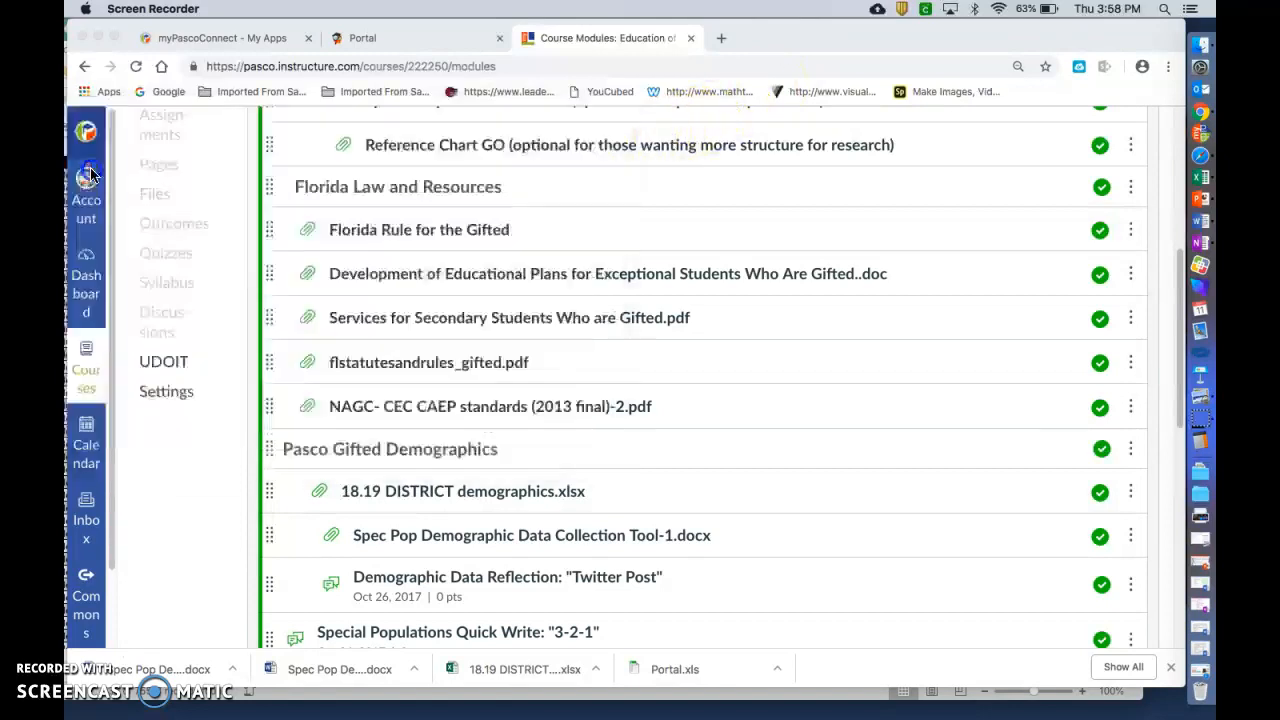
left_click_drag(748, 177, 1106, 195)
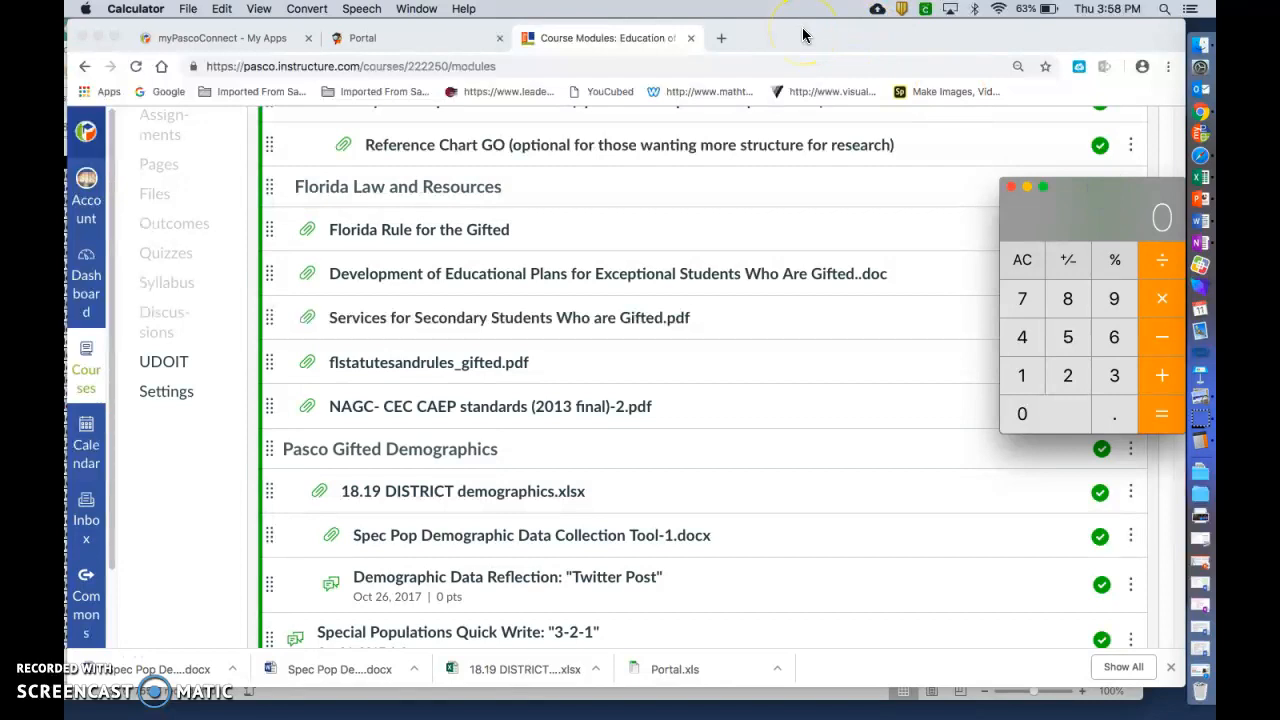
Step: Minimize the browser and arrange the Calculator, the 18.19 DISTRICT demographics workbook and the Spec Pop data collection document for side-by-side use
left_click(98, 38)
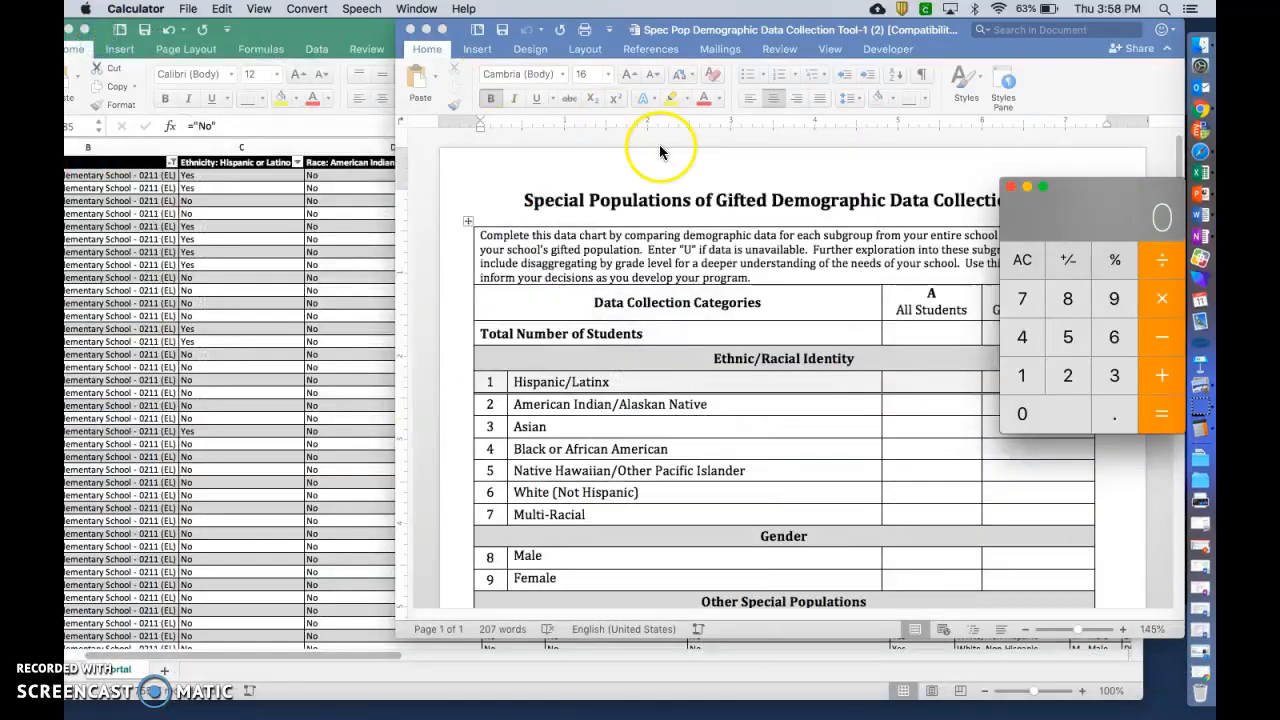
left_click_drag(1107, 215, 1101, 34)
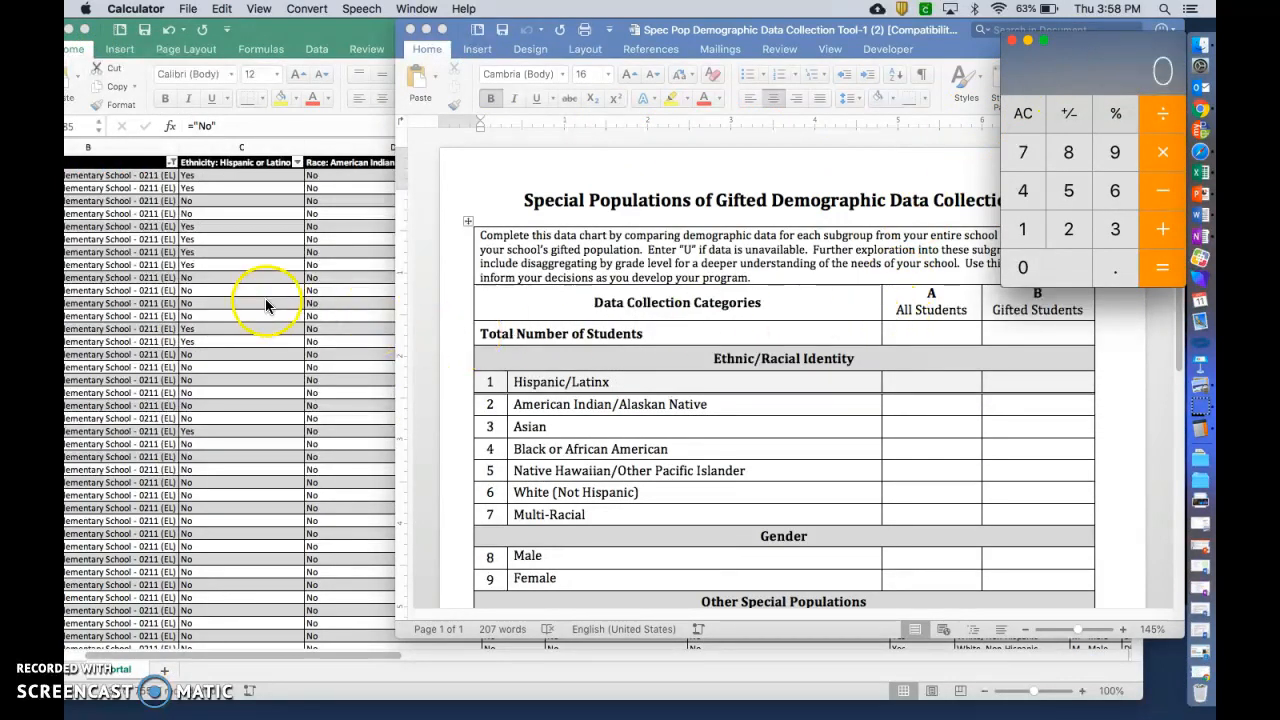
left_click(304, 33)
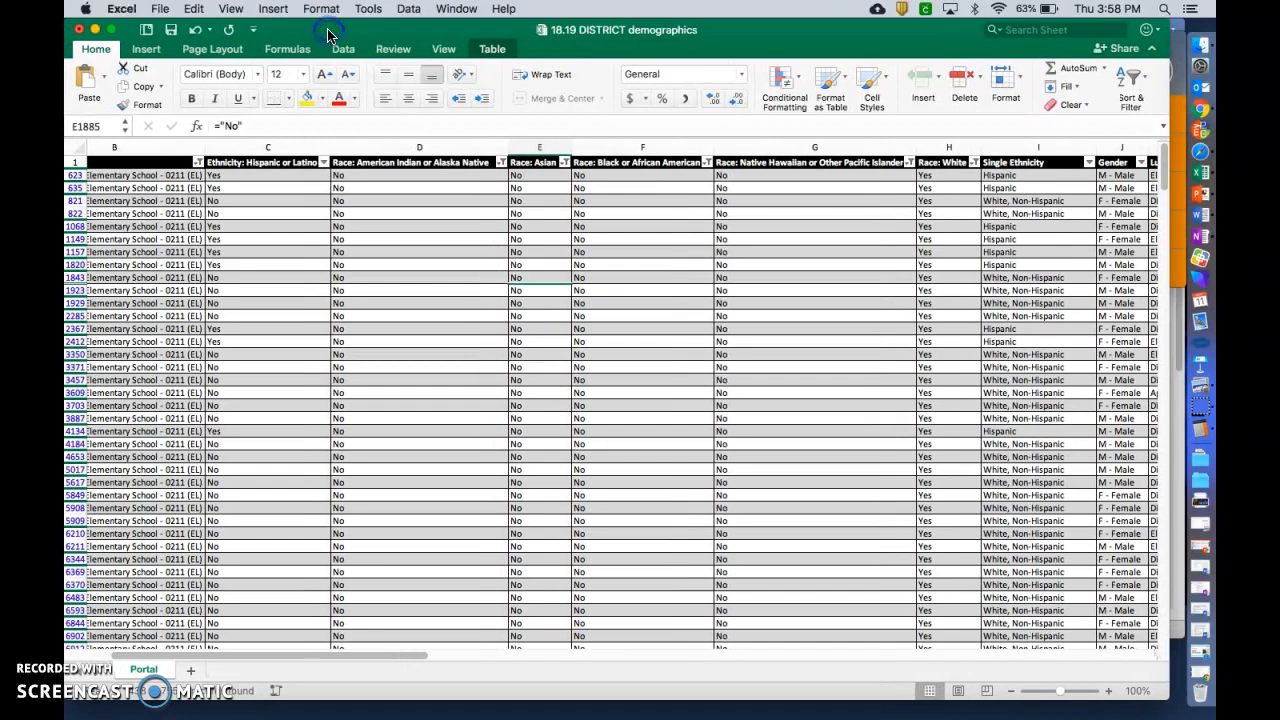
left_click(1176, 437)
scroll(1003, 316, "up", 7)
scroll(1003, 316, "up", 3)
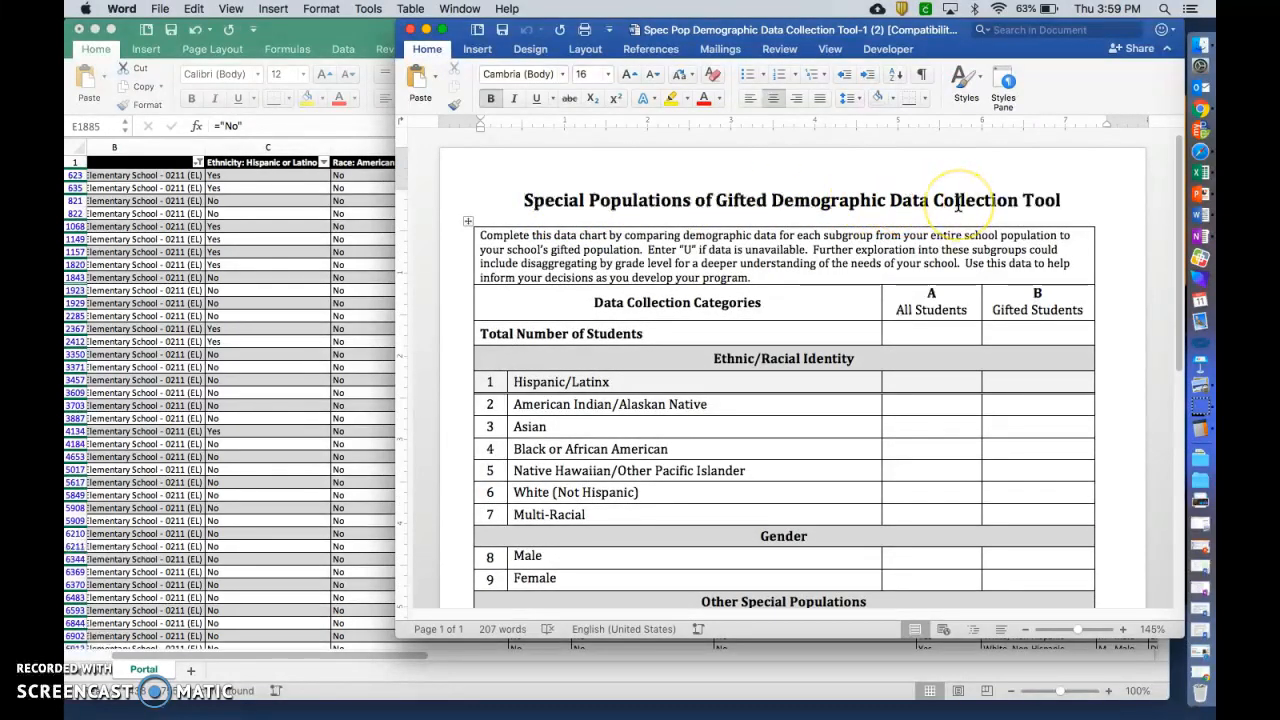
left_click_drag(962, 30, 962, 70)
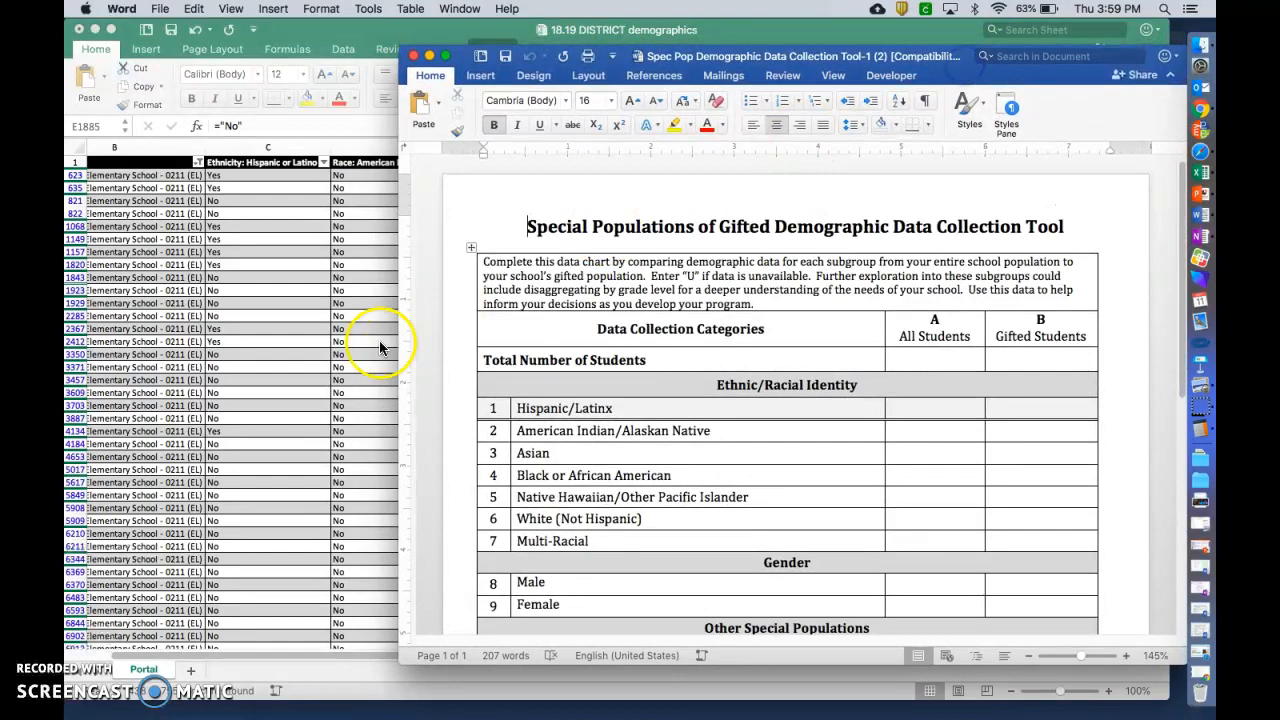
Step: Clear the School filter and the race column filters in the 18.19 DISTRICT demographics workbook so every school is listed
left_click(287, 318)
scroll(287, 318, "left", 3)
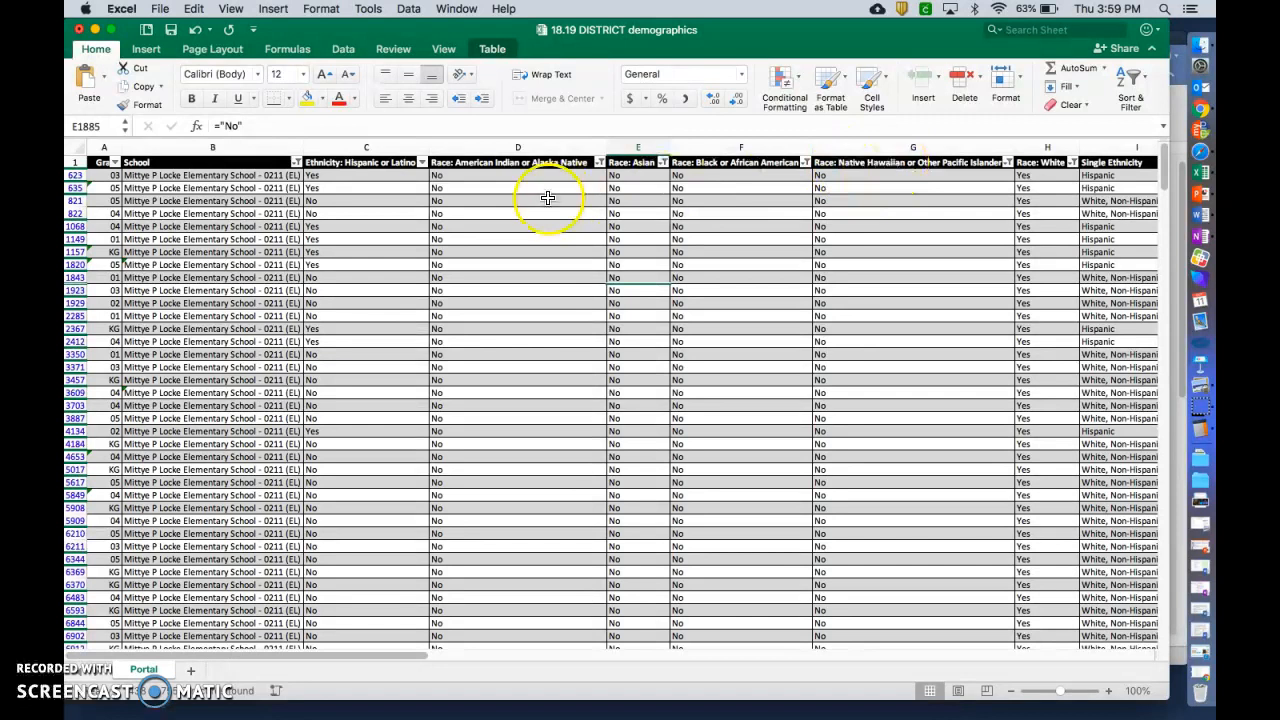
left_click(297, 165)
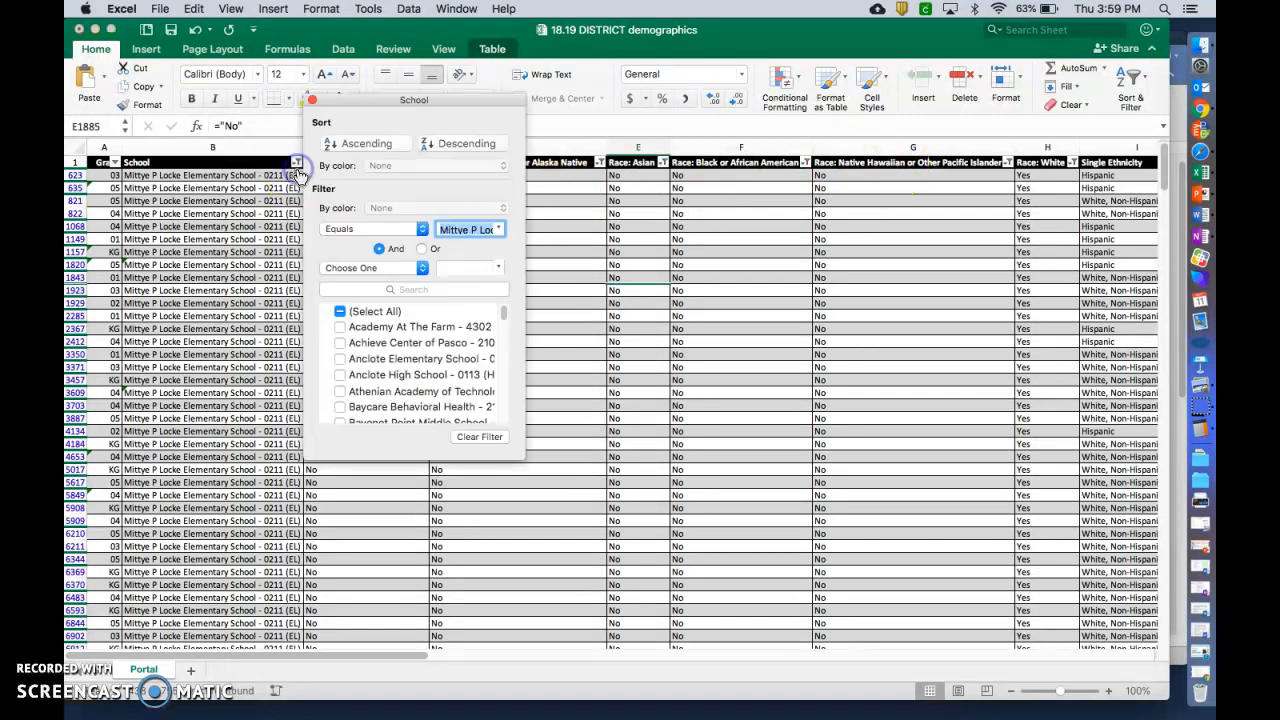
left_click(339, 309)
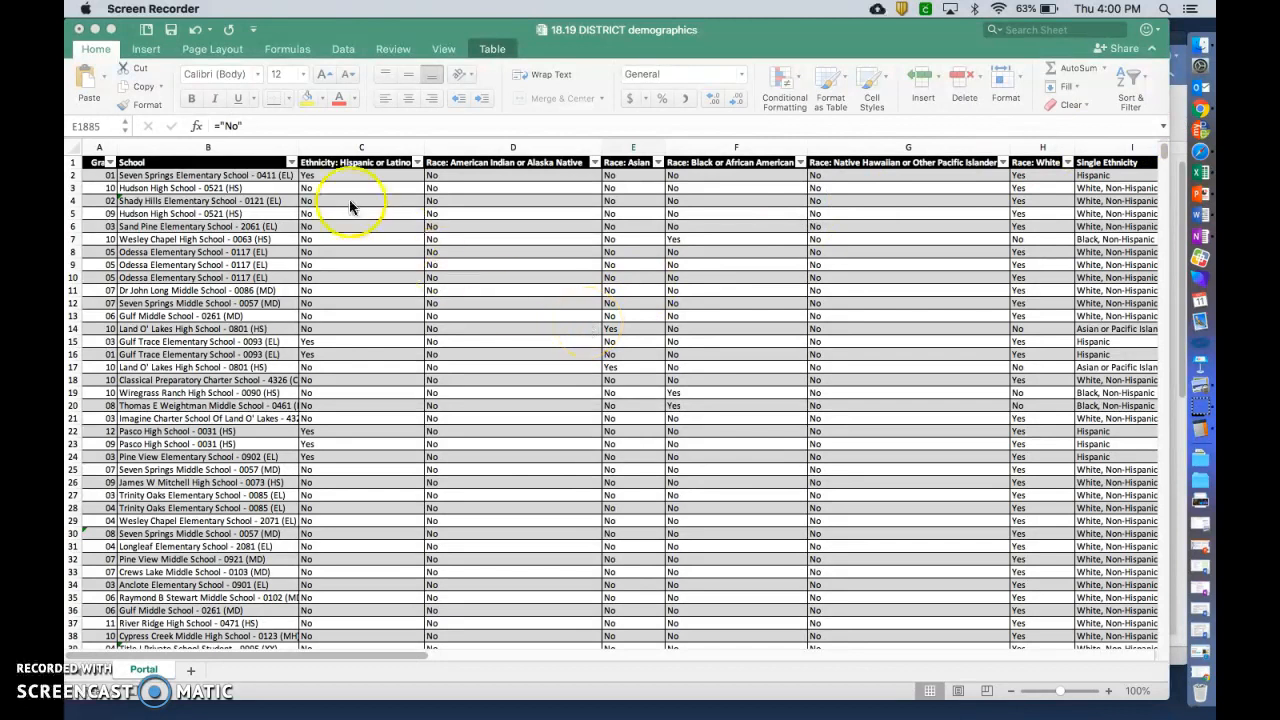
Step: Filter the School column of the demographics workbook to only Mittye P Locke Elementary School - 0211 (EL)
left_click(1174, 104)
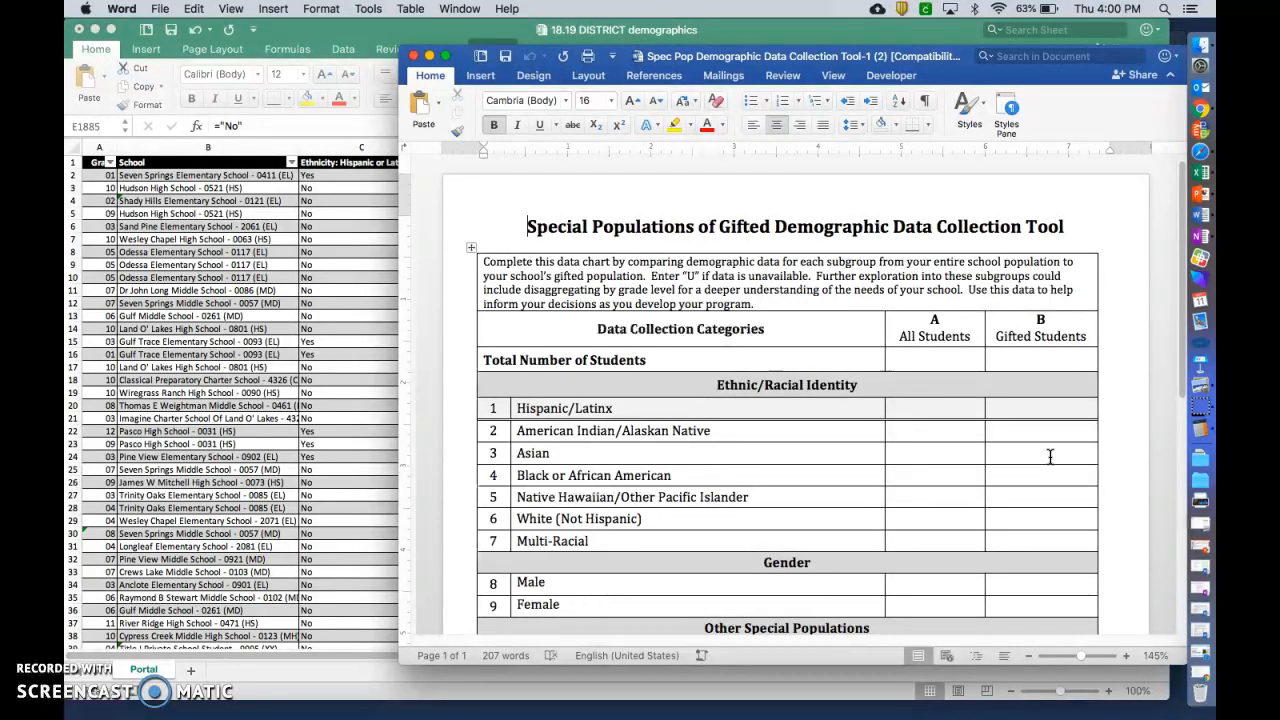
left_click(440, 34)
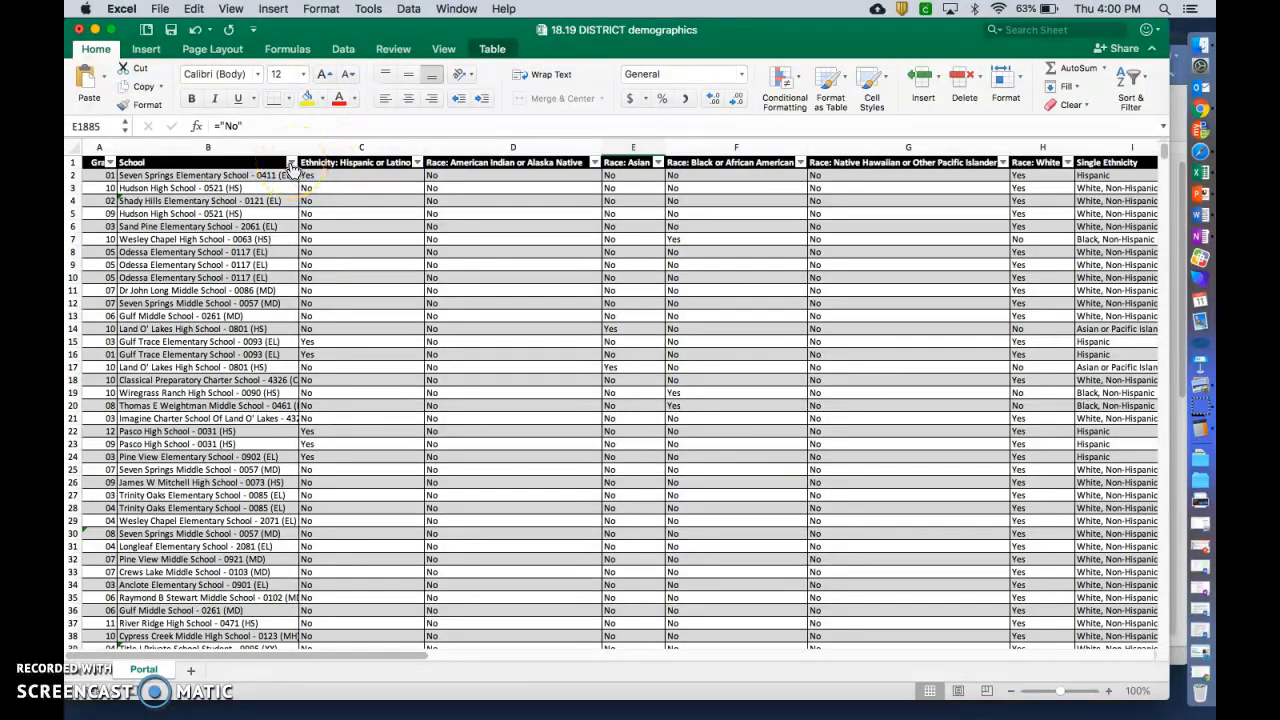
left_click(290, 166)
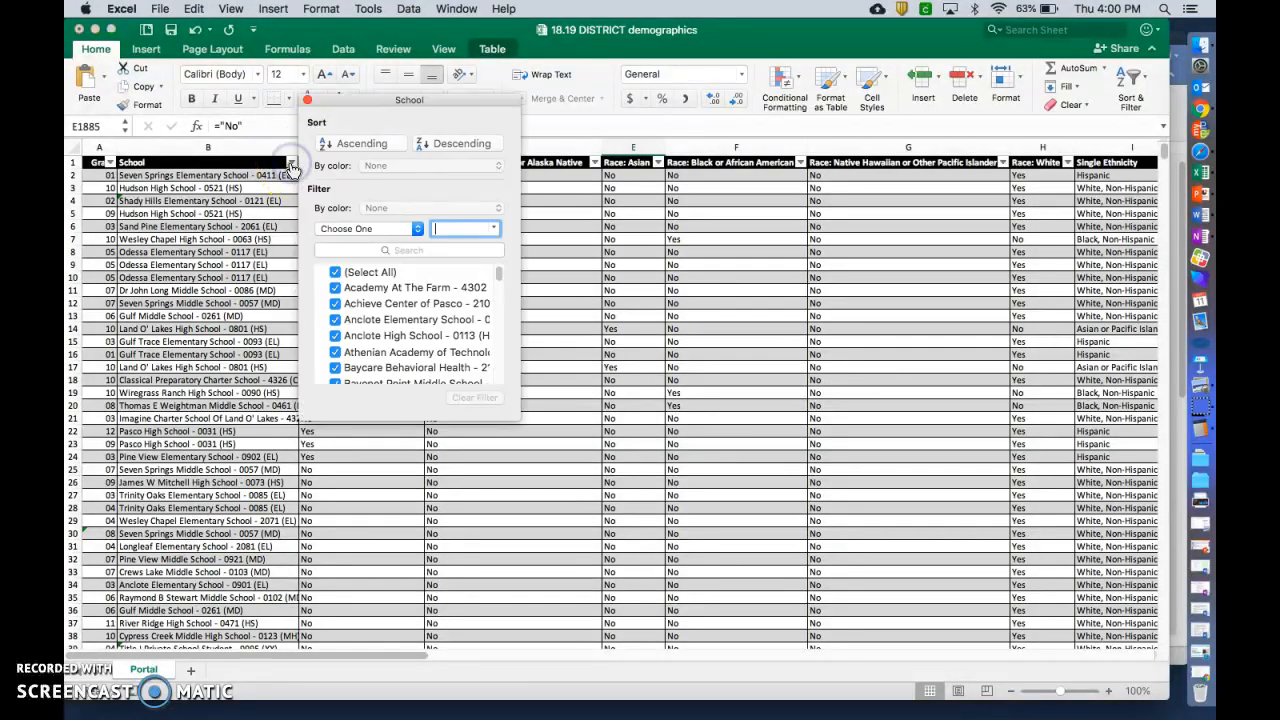
left_click(335, 272)
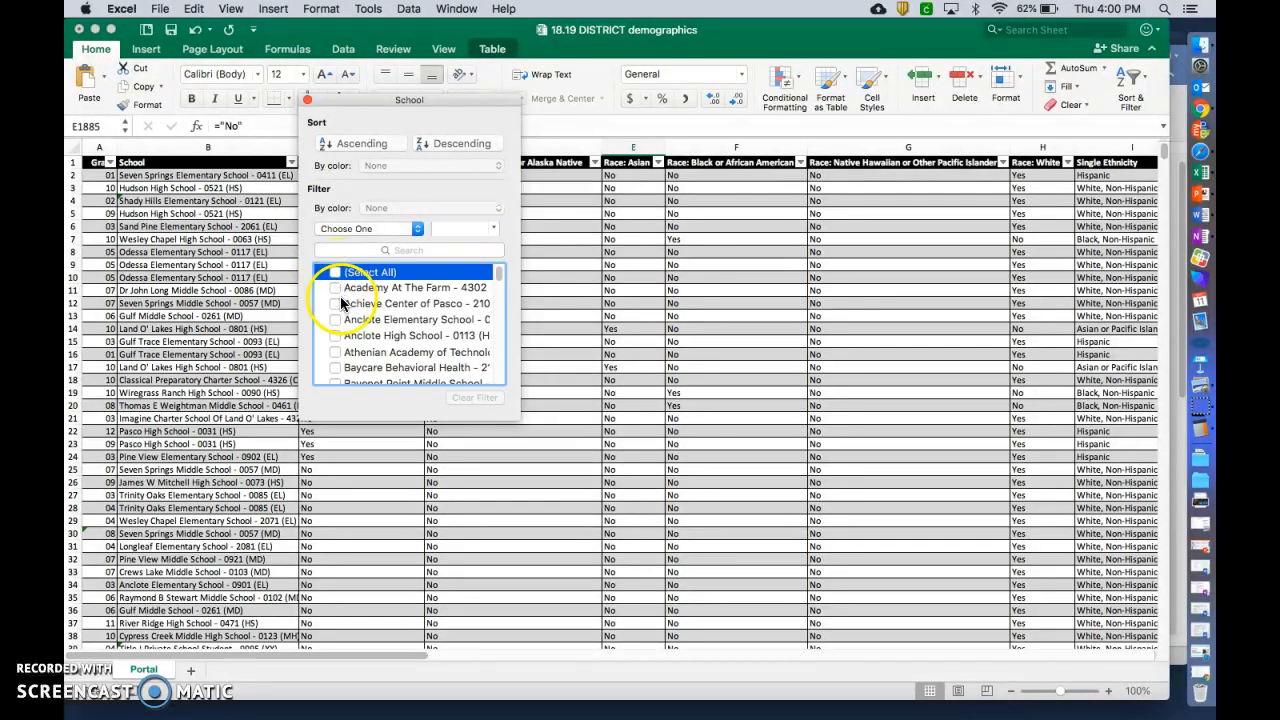
scroll(360, 350, "down", 5)
scroll(364, 355, "down", 10)
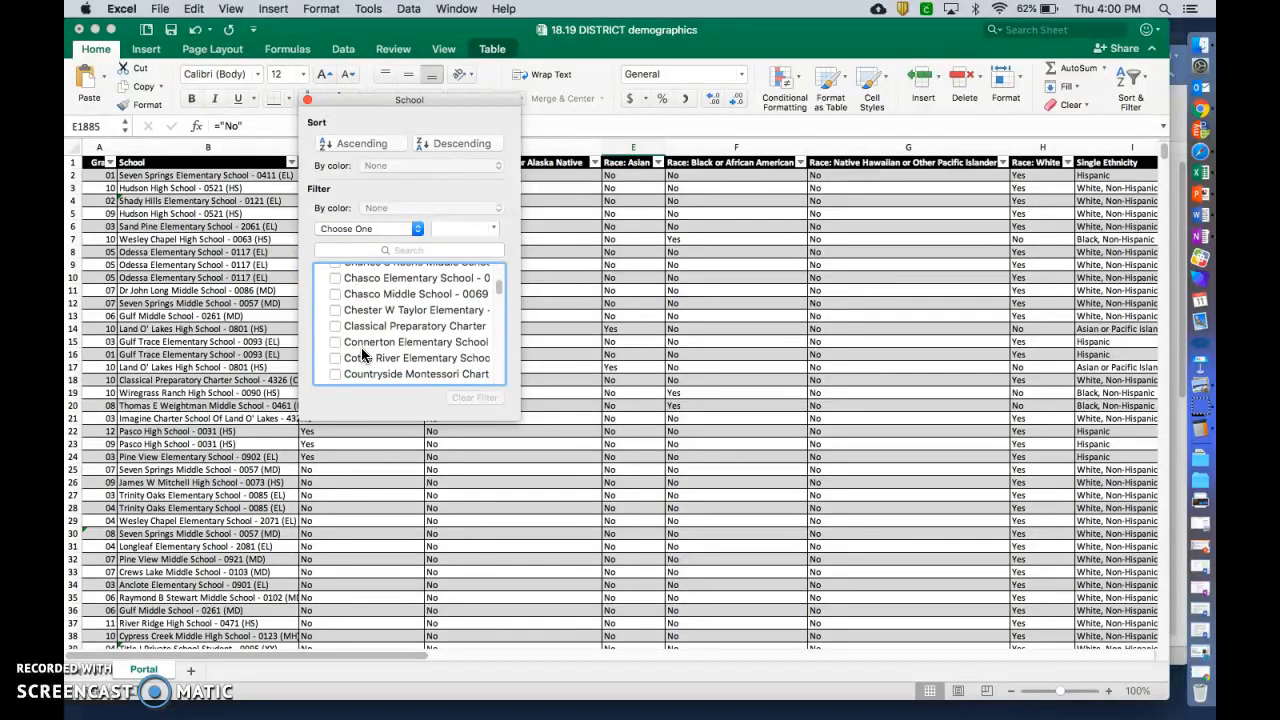
scroll(364, 355, "down", 10)
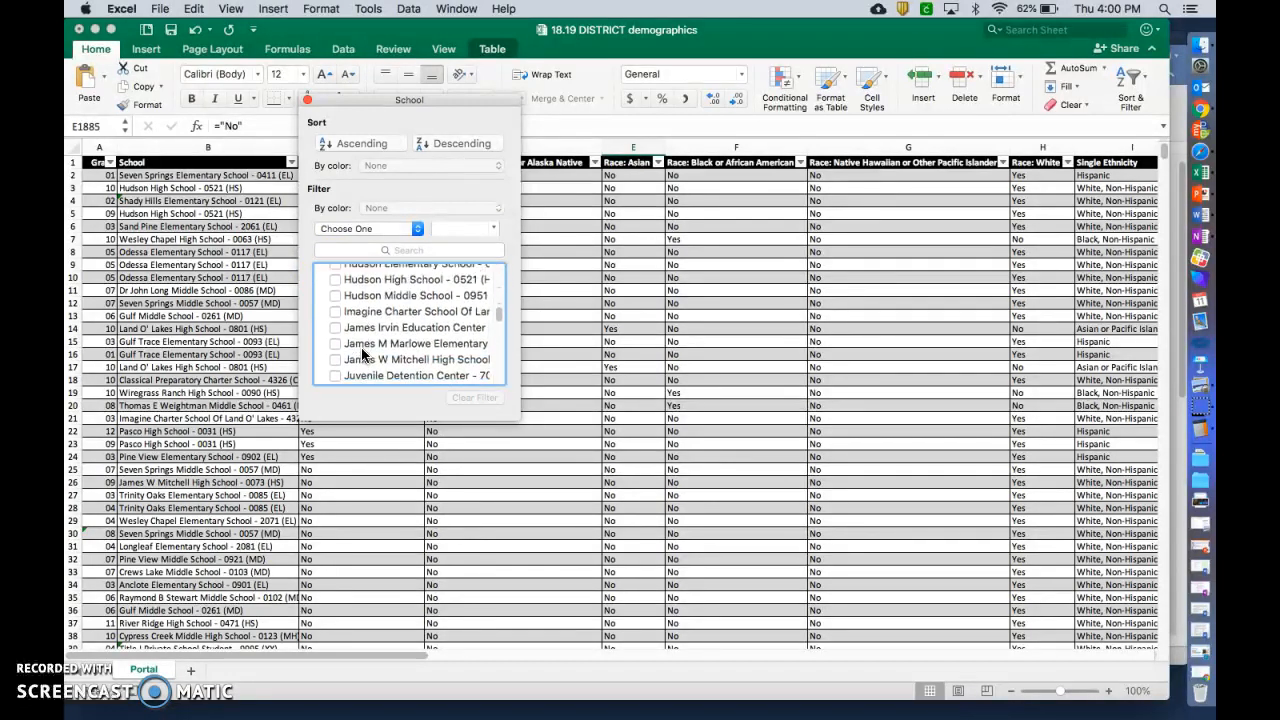
left_click(335, 326)
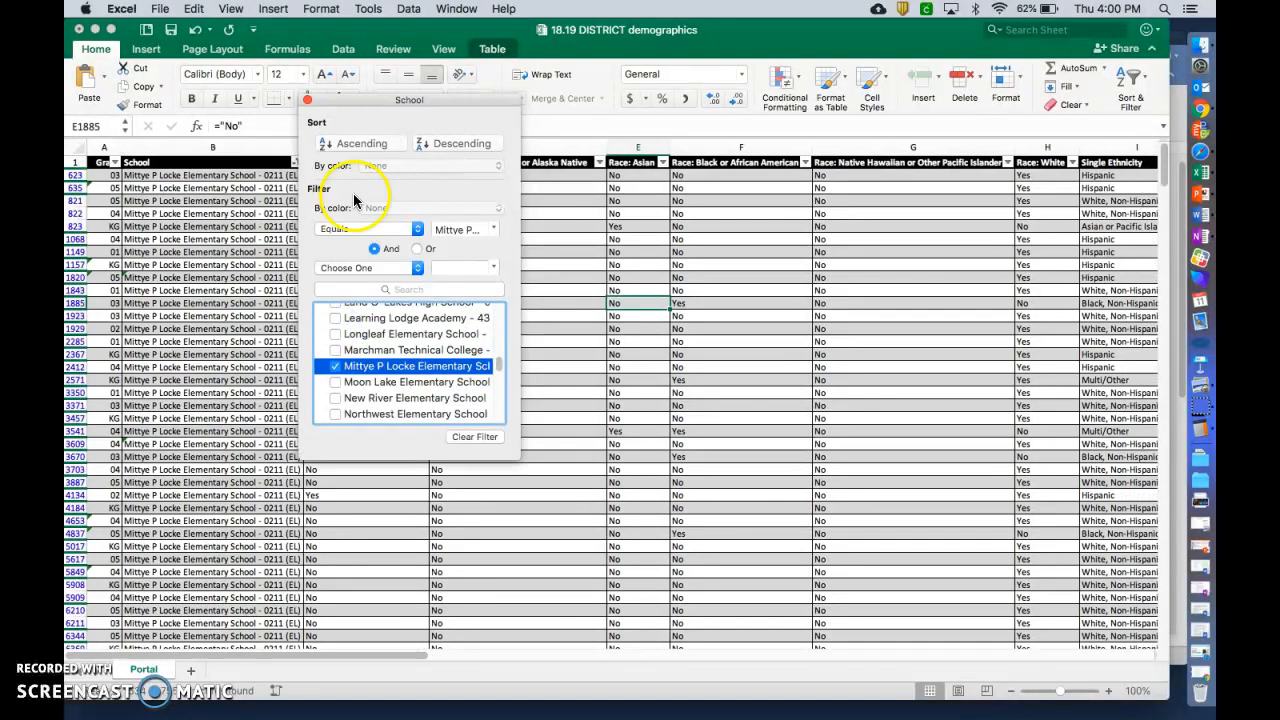
left_click(307, 104)
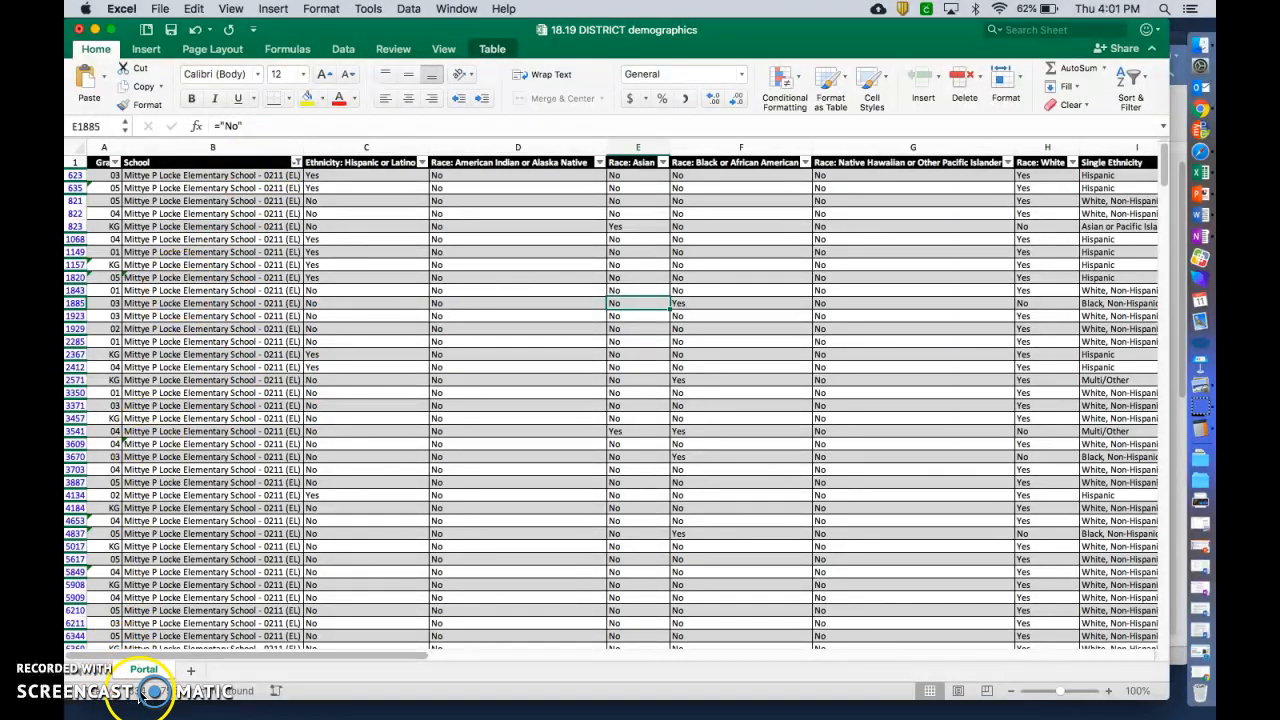
Step: Check the filtered record count and enter 534 as the Total Number of Students under All Students in the Word data collection tool
left_click(139, 696)
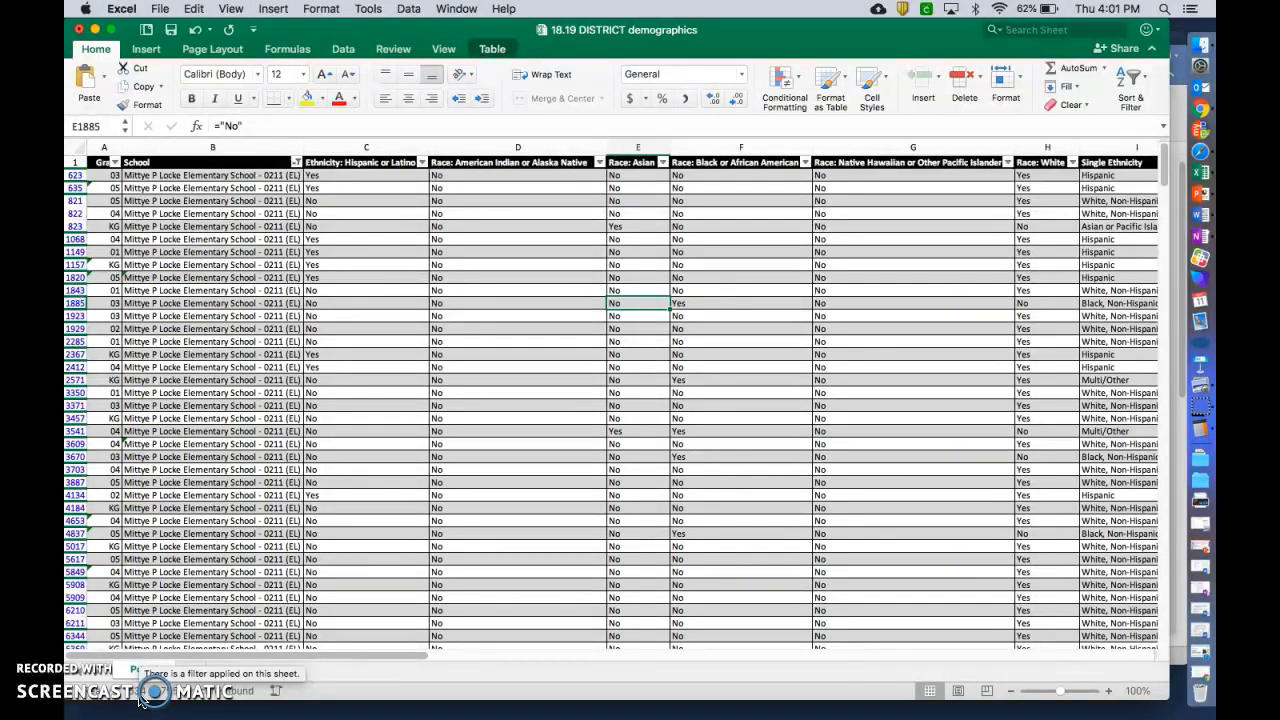
left_click(139, 697)
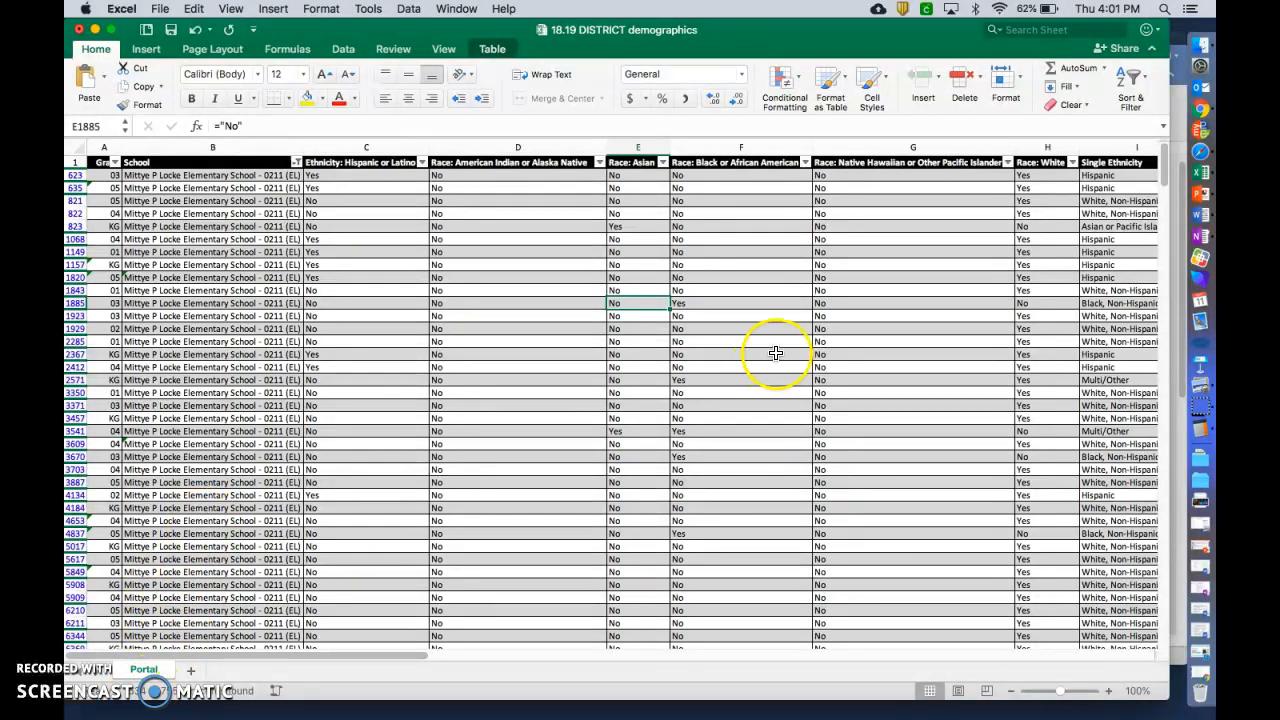
left_click(1177, 117)
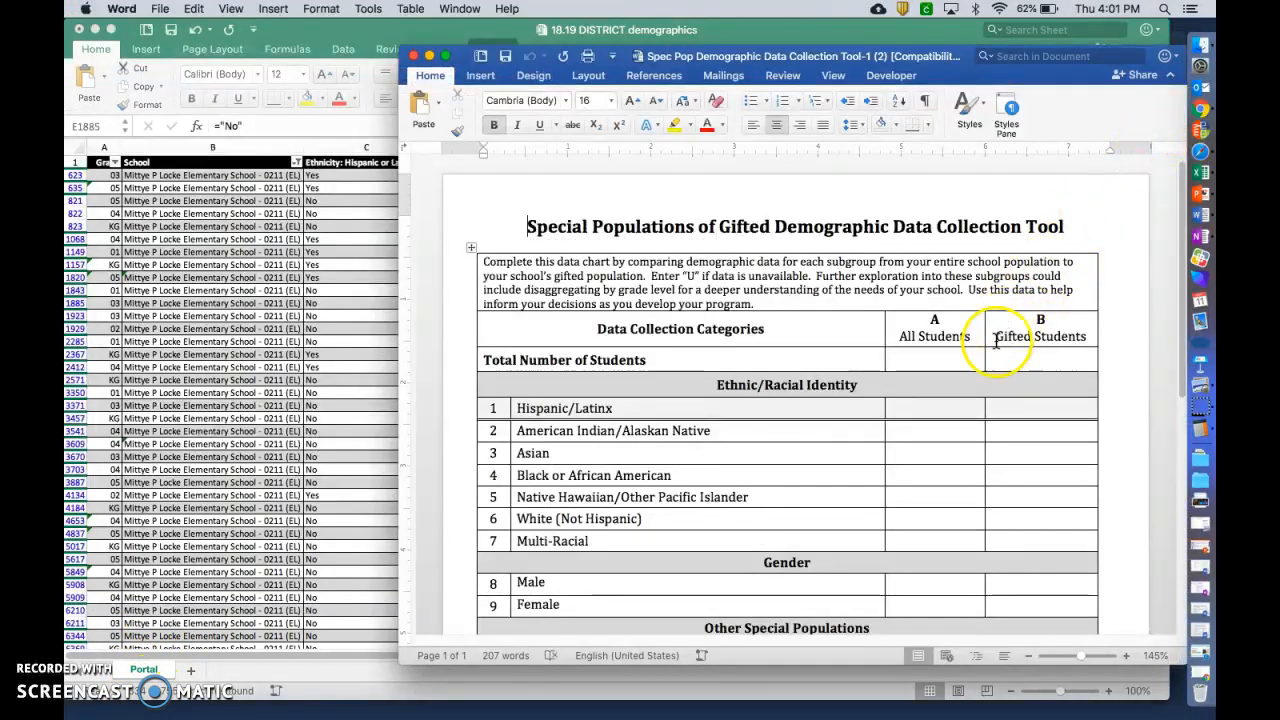
left_click(940, 362)
type("534")
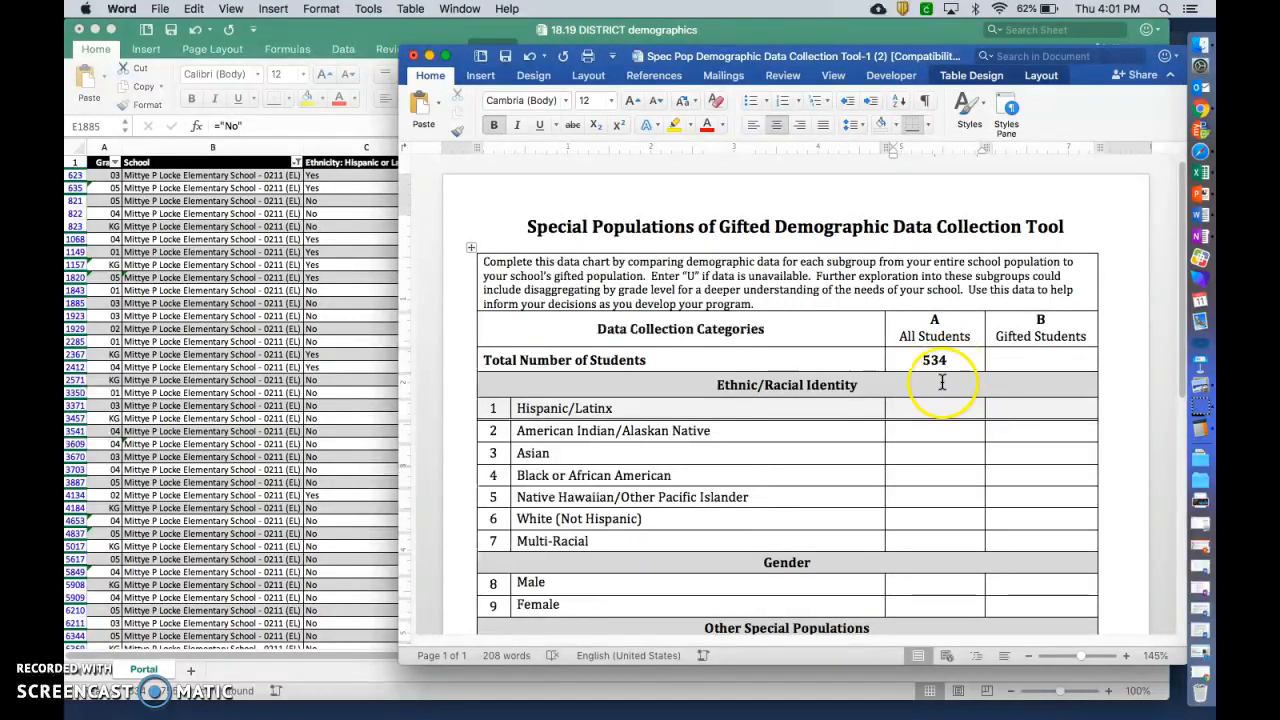
left_click(908, 409)
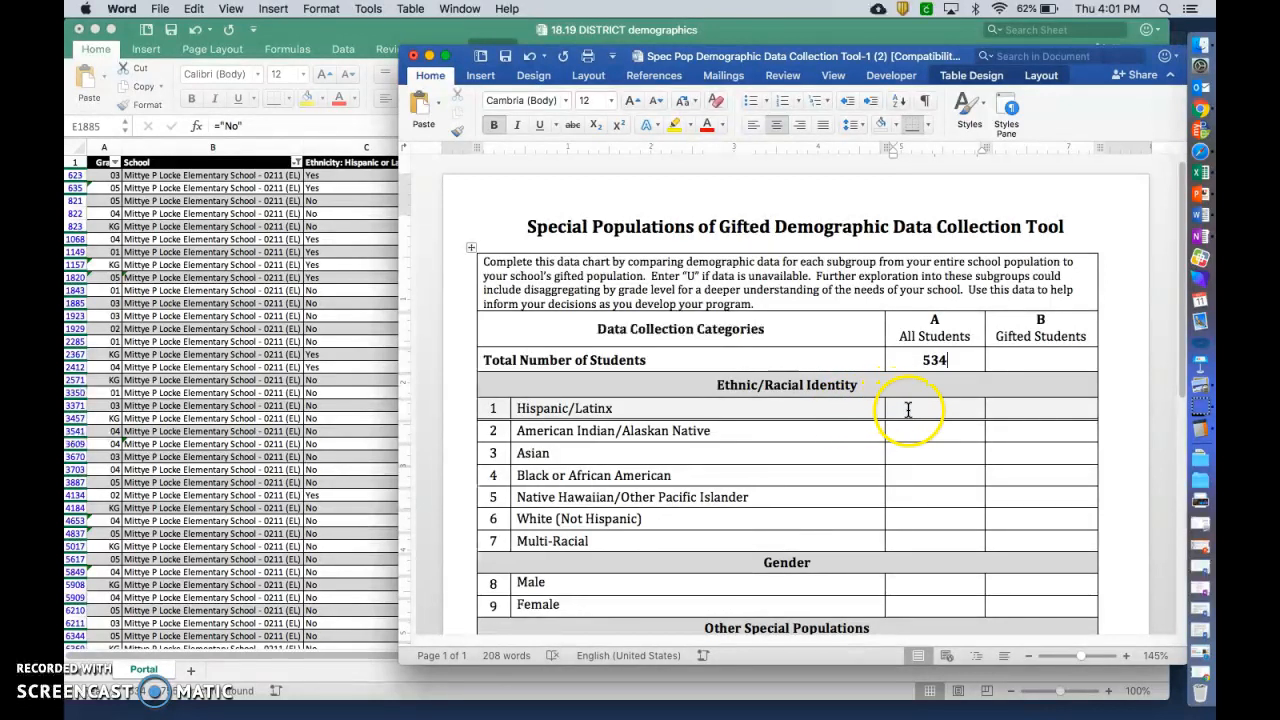
left_click(1035, 406)
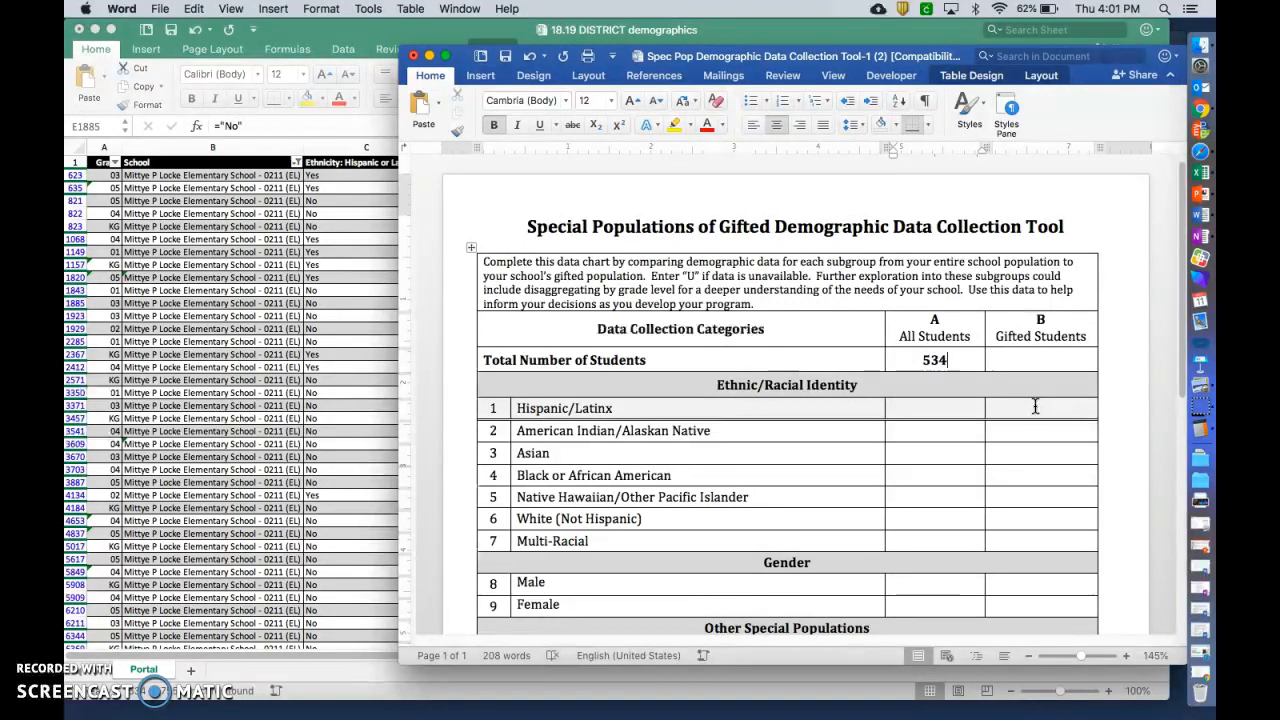
left_click(337, 252)
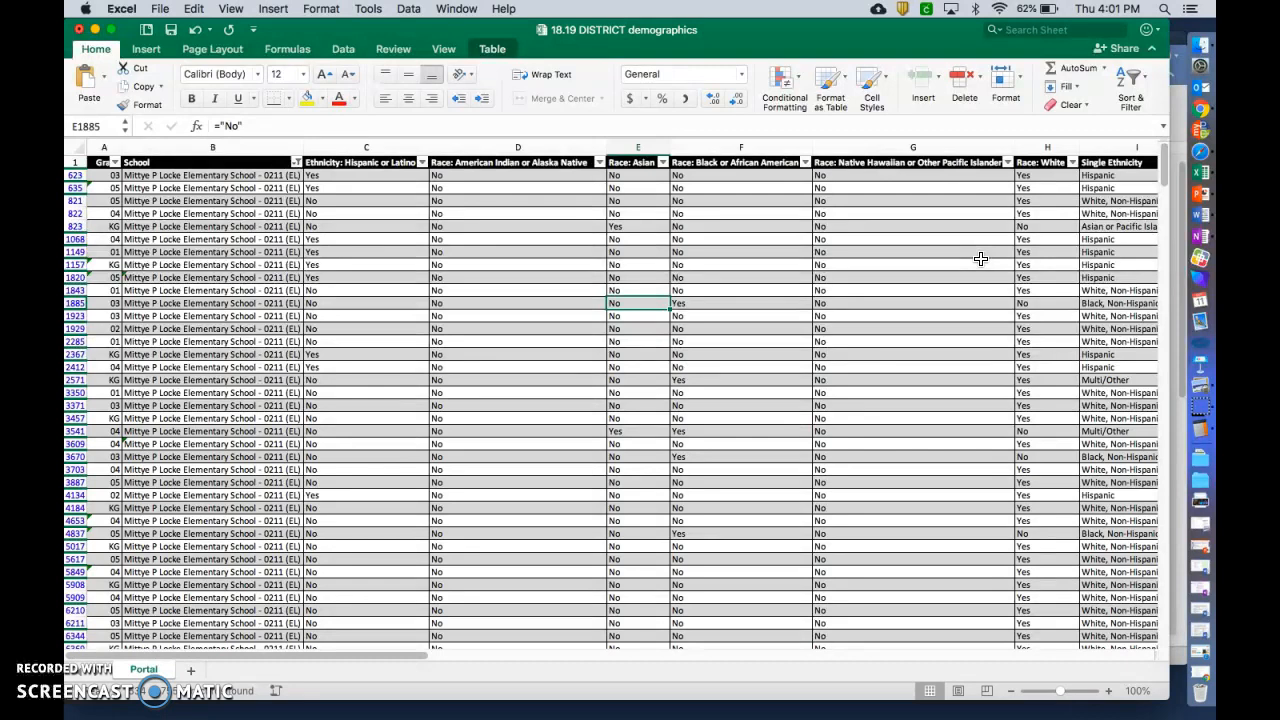
left_click(1176, 119)
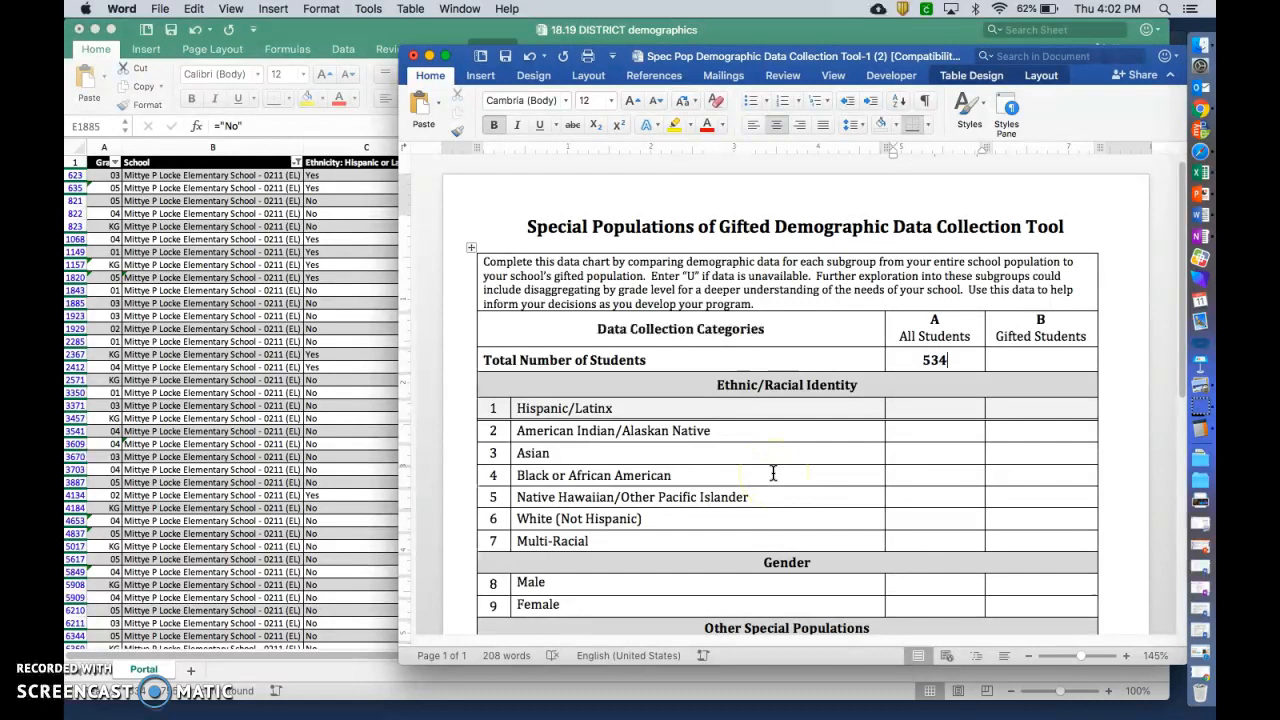
left_click(927, 411)
Step: Filter the workbook's Ethnicity: Hispanic or Latino column to show only the Yes records
left_click(363, 259)
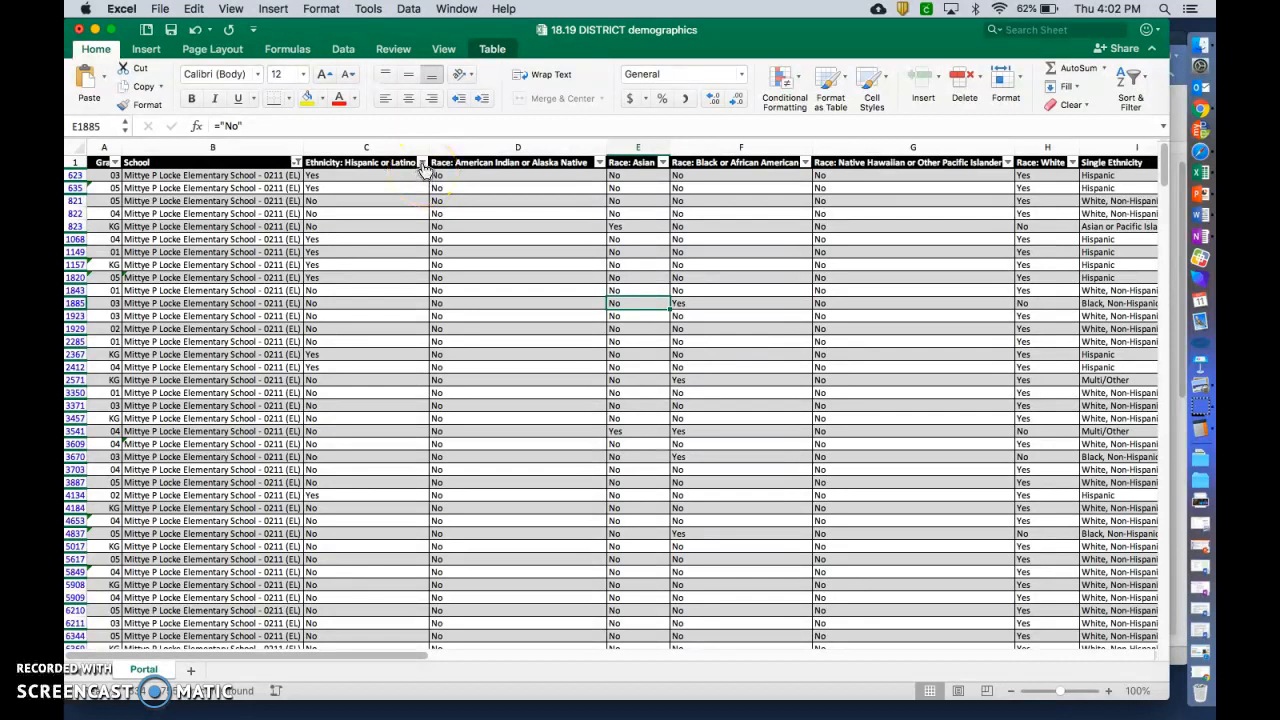
left_click(423, 164)
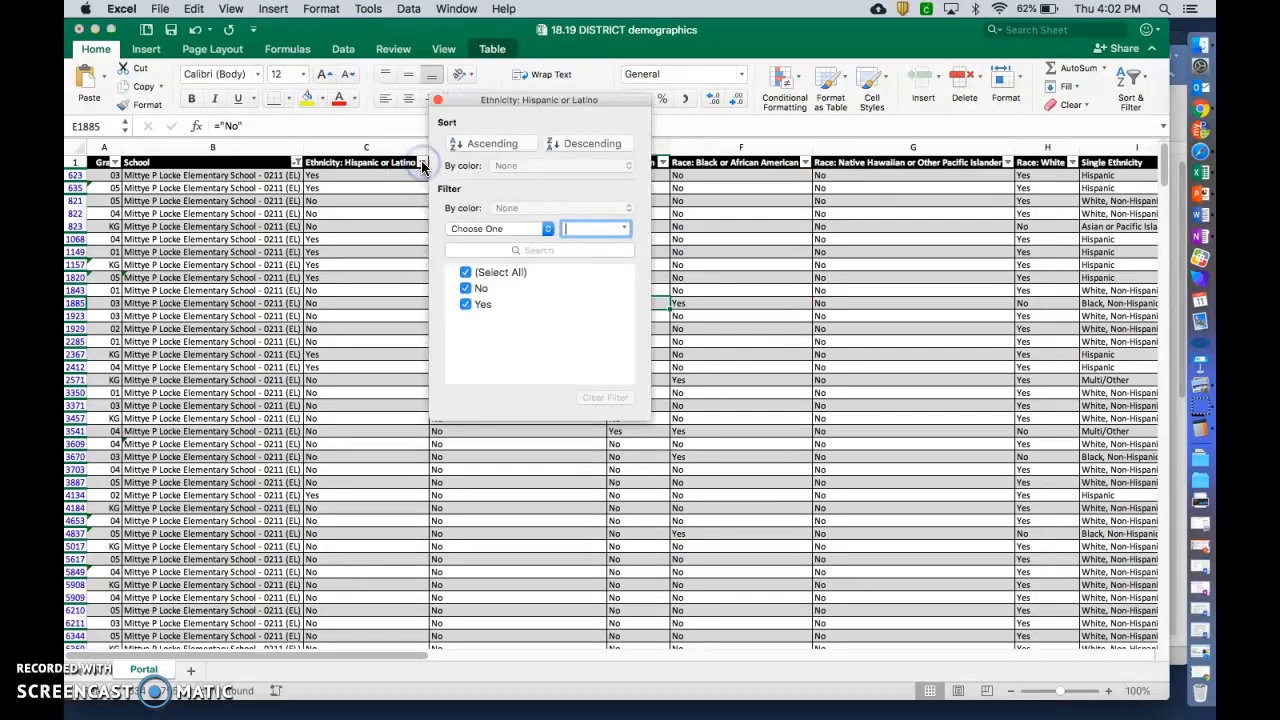
left_click(466, 272)
left_click(466, 304)
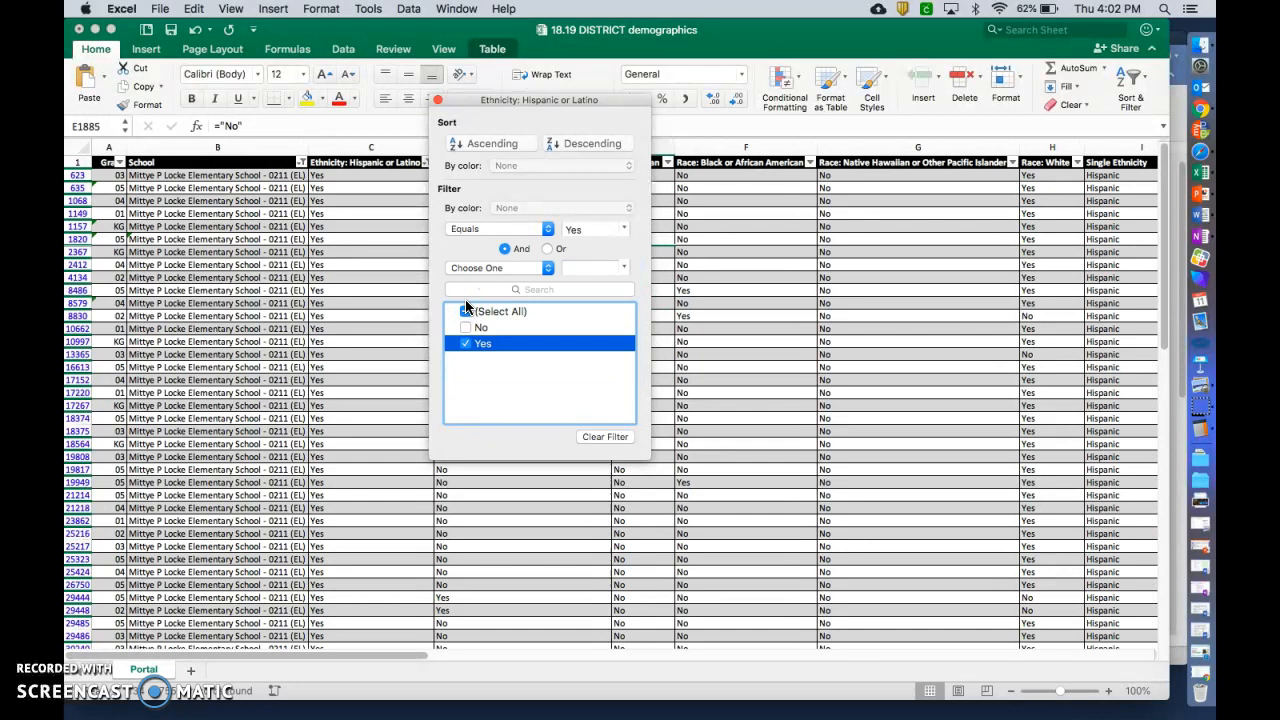
left_click(440, 104)
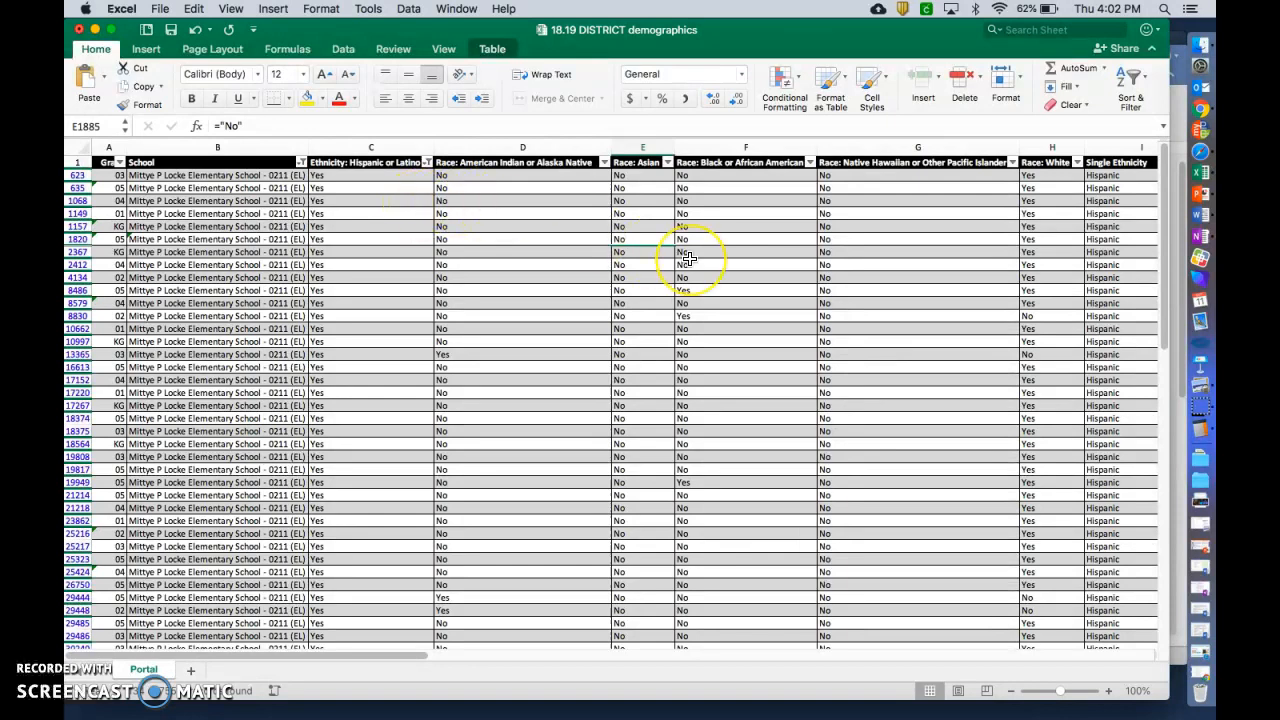
Step: Filter the Single Ethnicity column of the demographics workbook to show only the Hispanic records
scroll(700, 260, "right", 3)
scroll(955, 246, "right", 2)
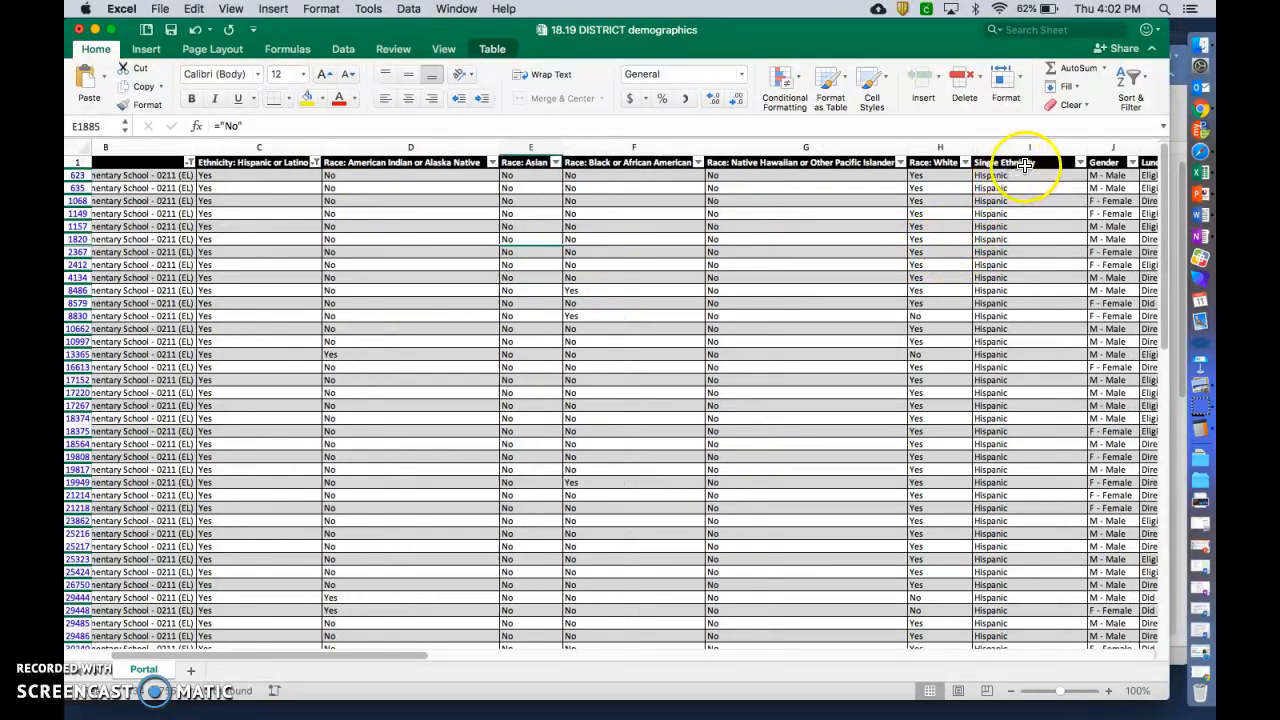
left_click(1080, 164)
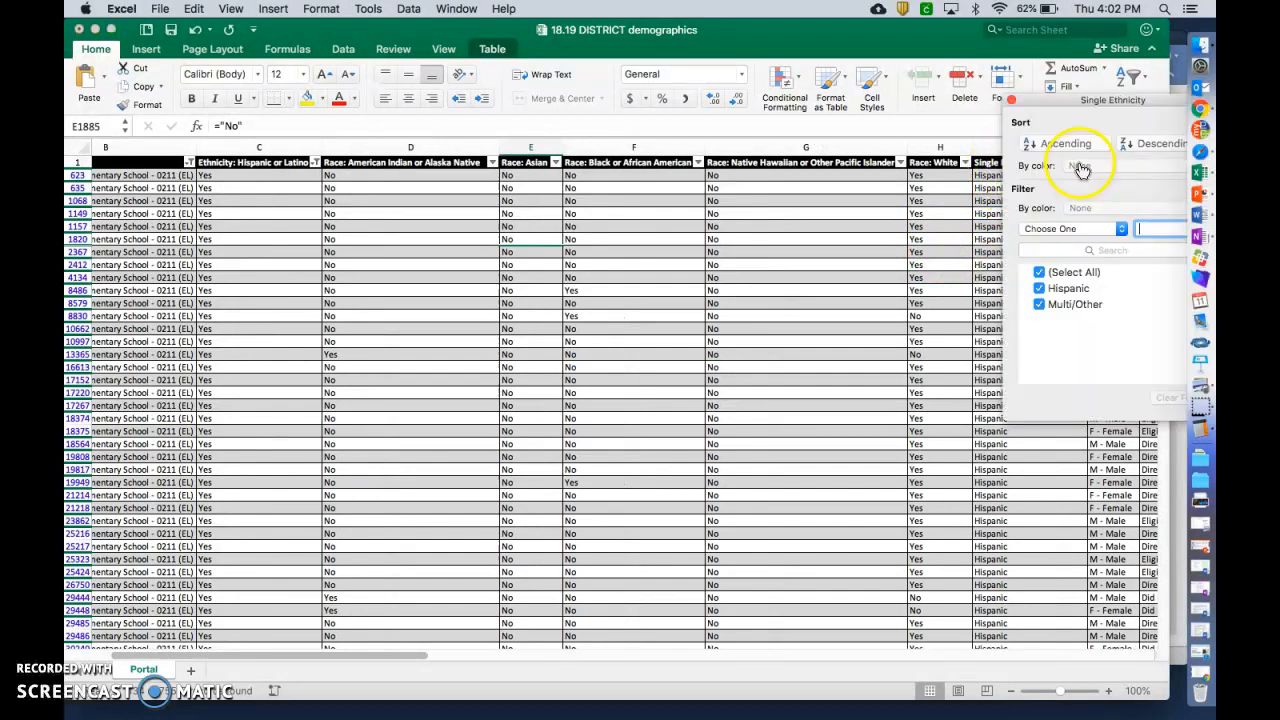
left_click(1040, 273)
left_click(1039, 288)
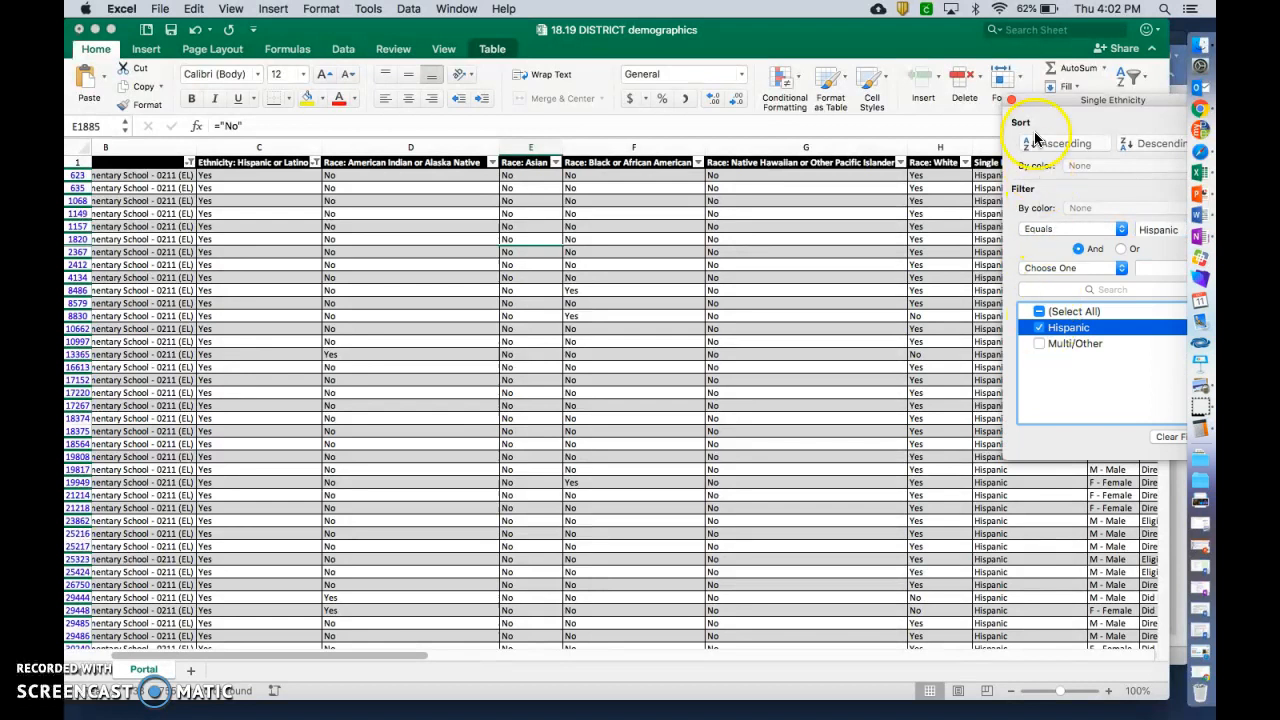
left_click(1012, 104)
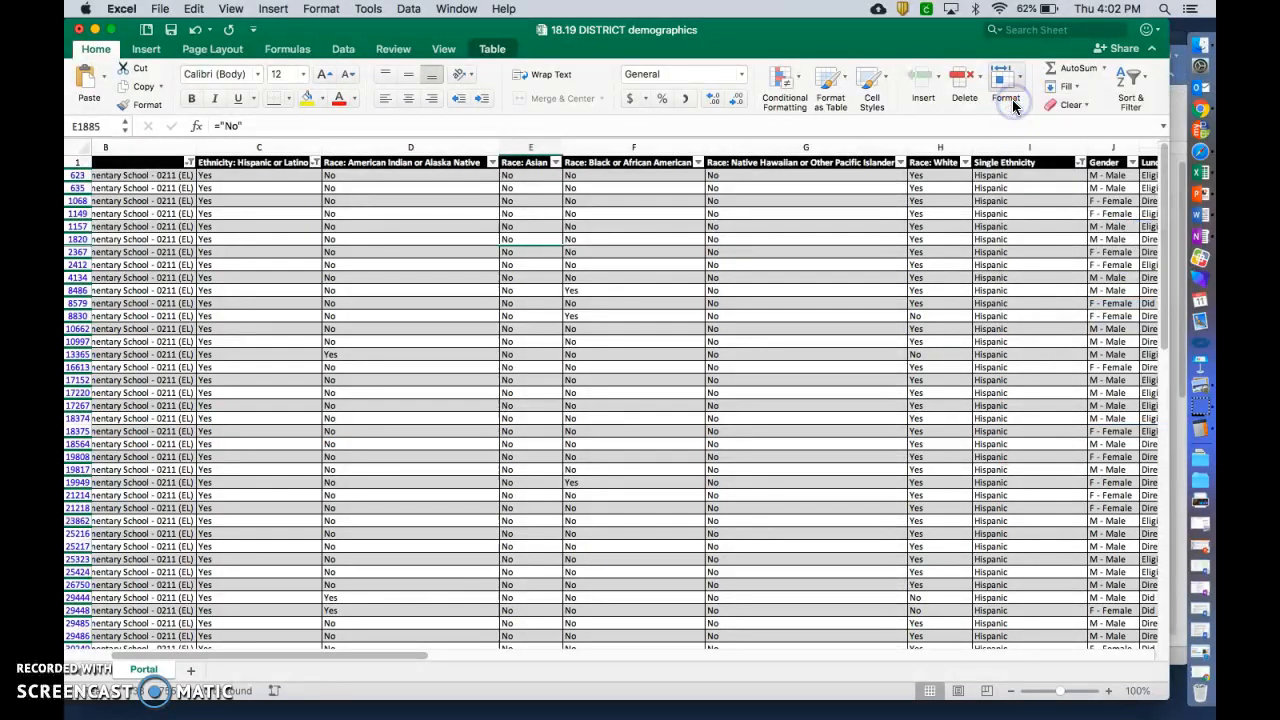
scroll(889, 283, "left", 3)
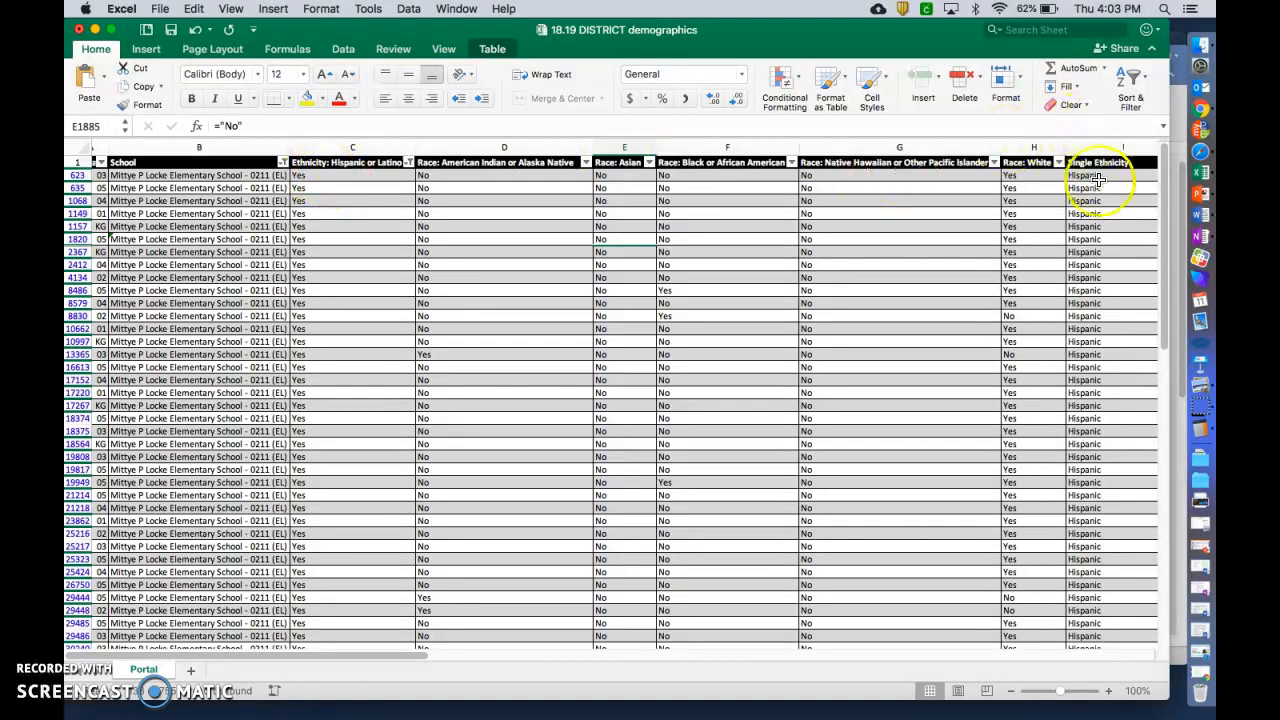
Step: Switch to the Word data collection tool and enter "133 =" for Hispanic/Latinx under All Students
left_click(1183, 121)
left_click(923, 409)
type("133 =")
left_click(926, 410)
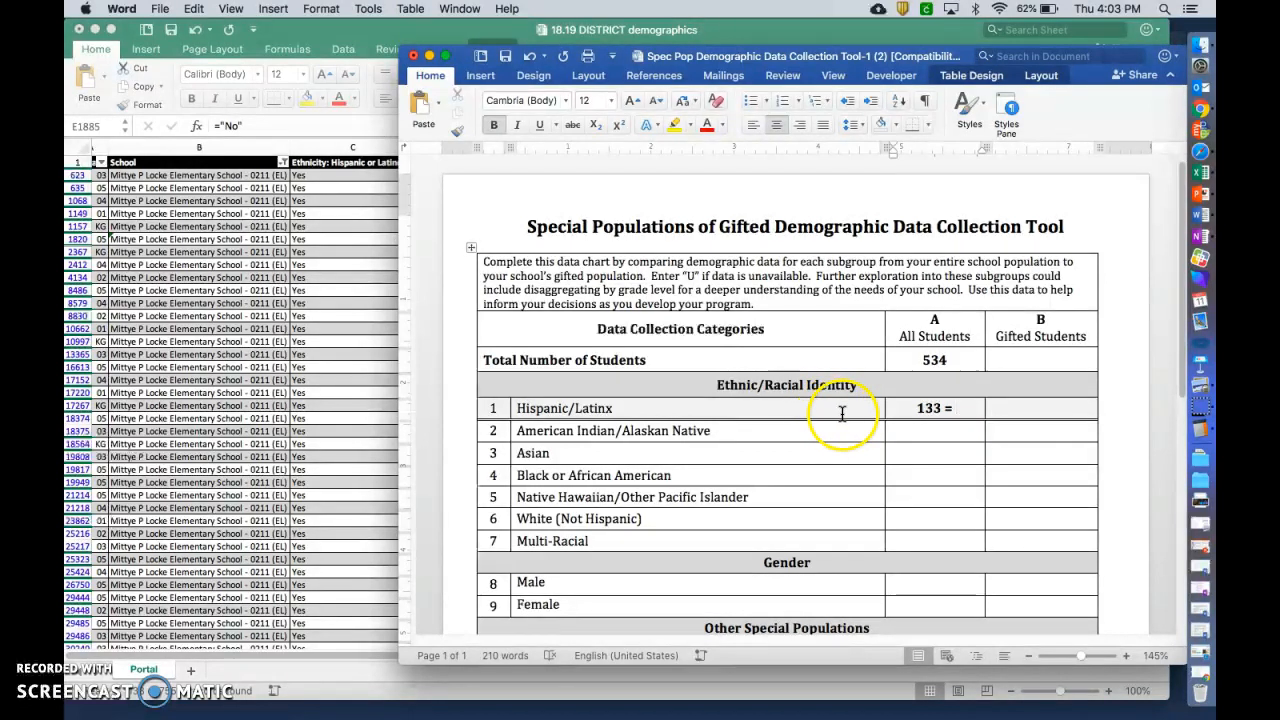
Step: Divide 133 by 534 in Calculator and complete the Hispanic/Latinx All Students entry in the Word table with 25%
left_click(1200, 430)
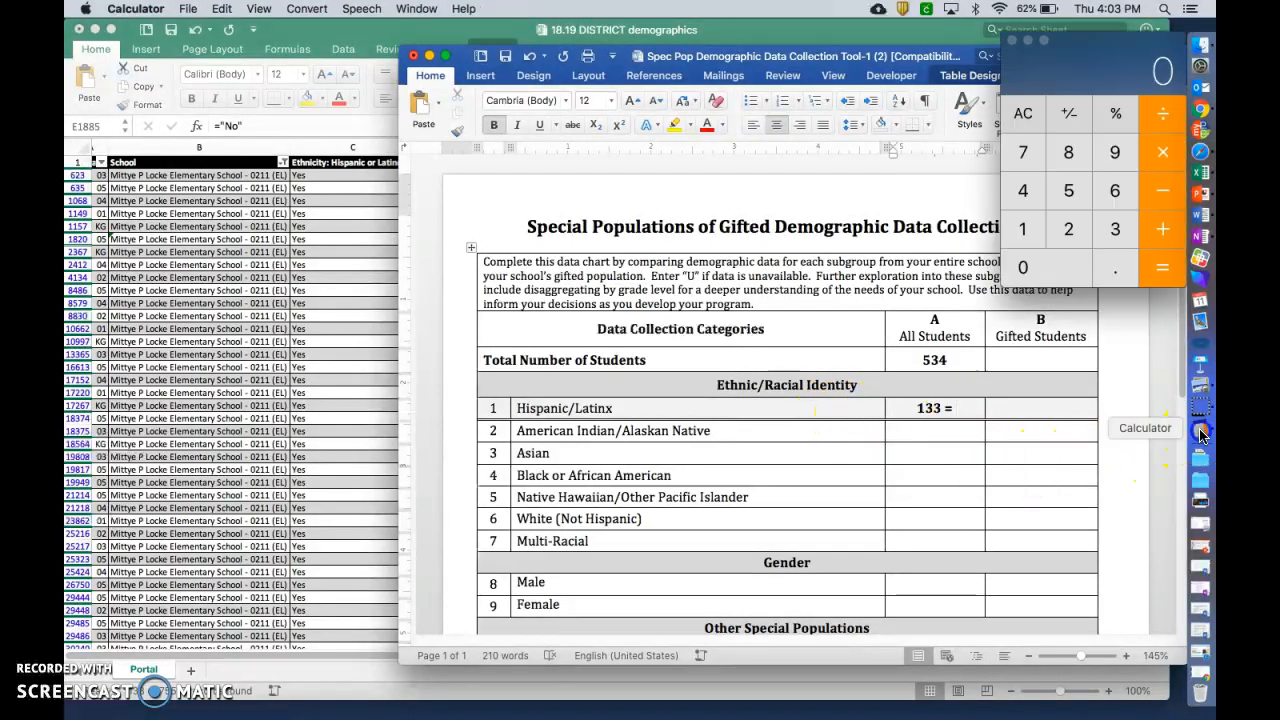
left_click(1022, 229)
left_click(1115, 229)
left_click(1115, 229)
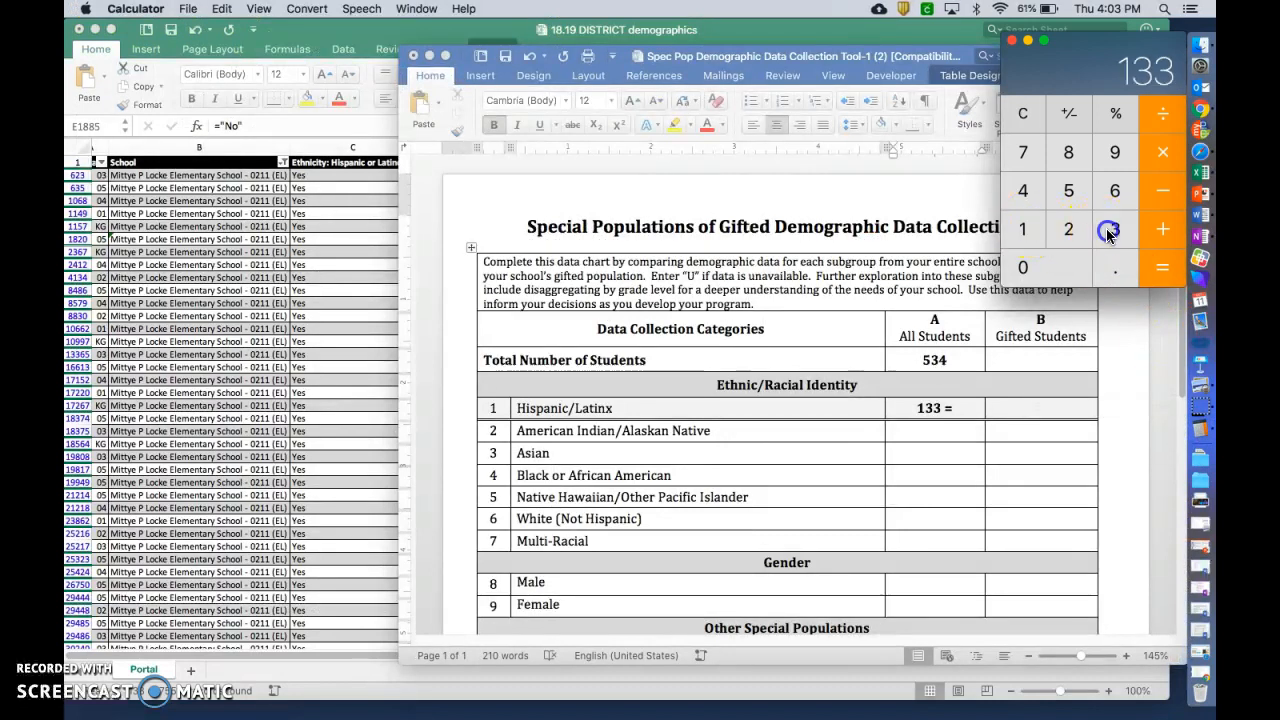
left_click(1160, 113)
left_click(1069, 190)
left_click(1069, 190)
left_click(1113, 228)
left_click(1021, 190)
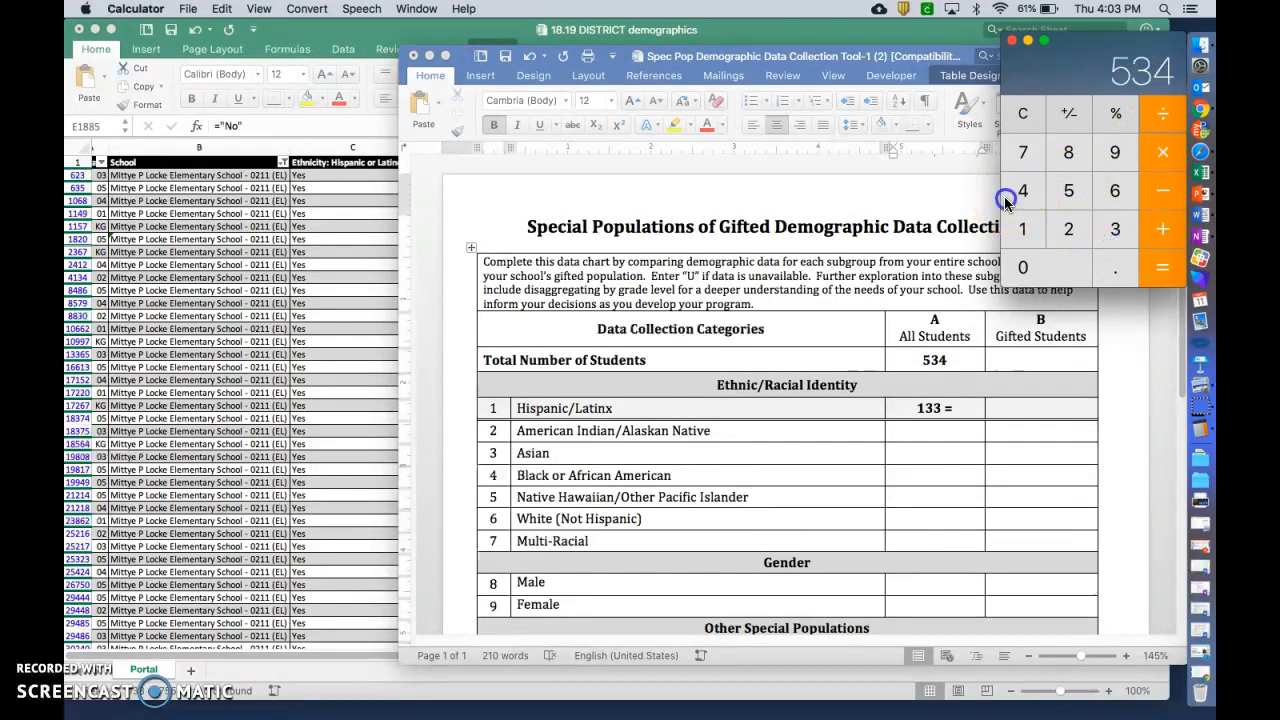
left_click(1168, 276)
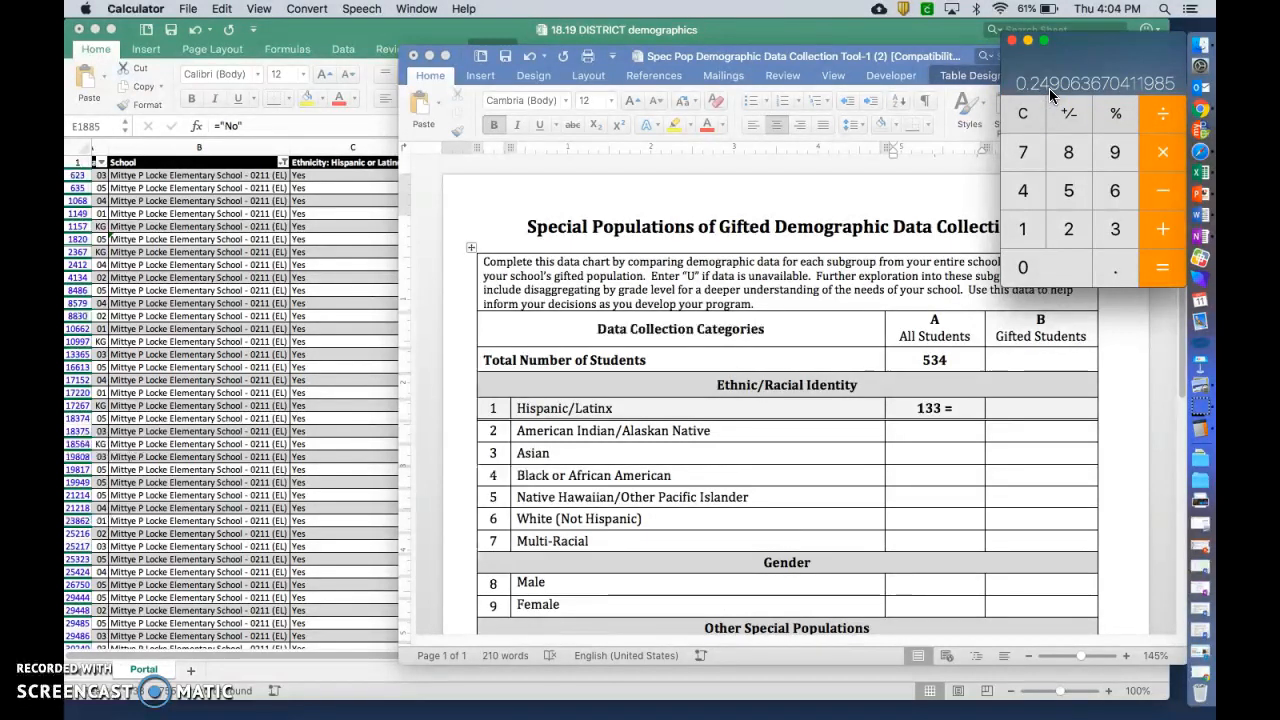
left_click(968, 408)
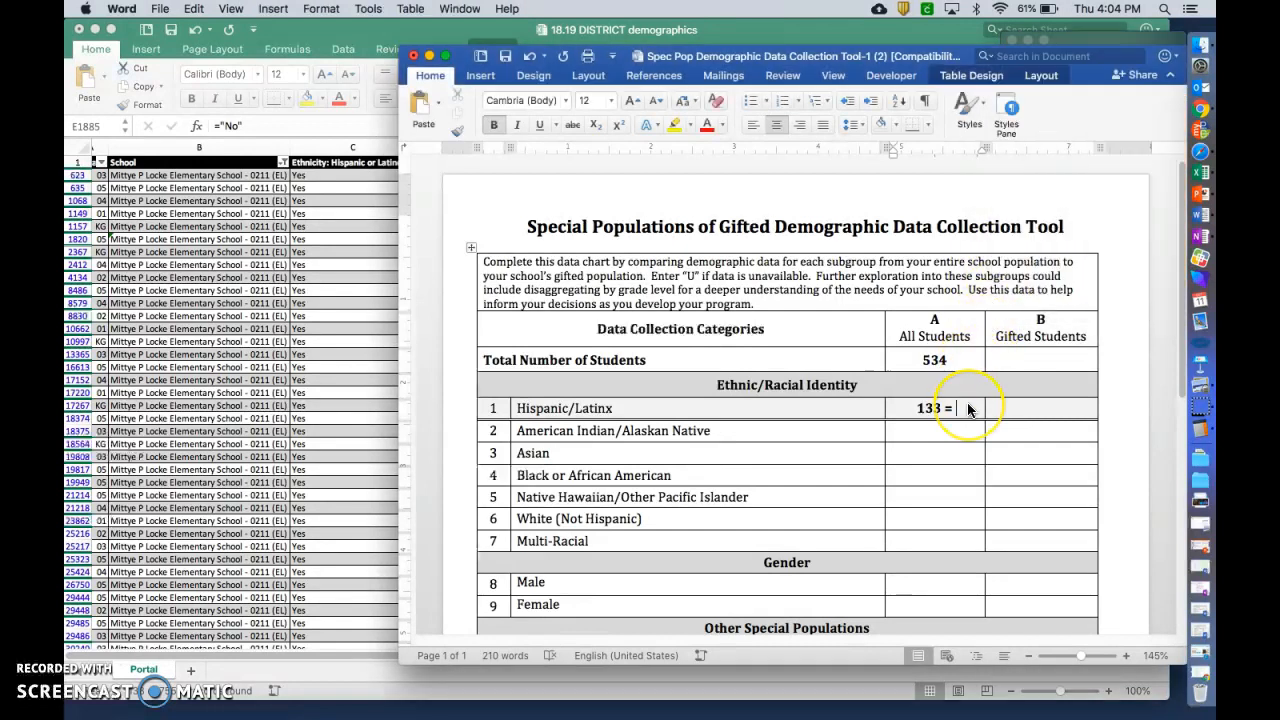
type("25%")
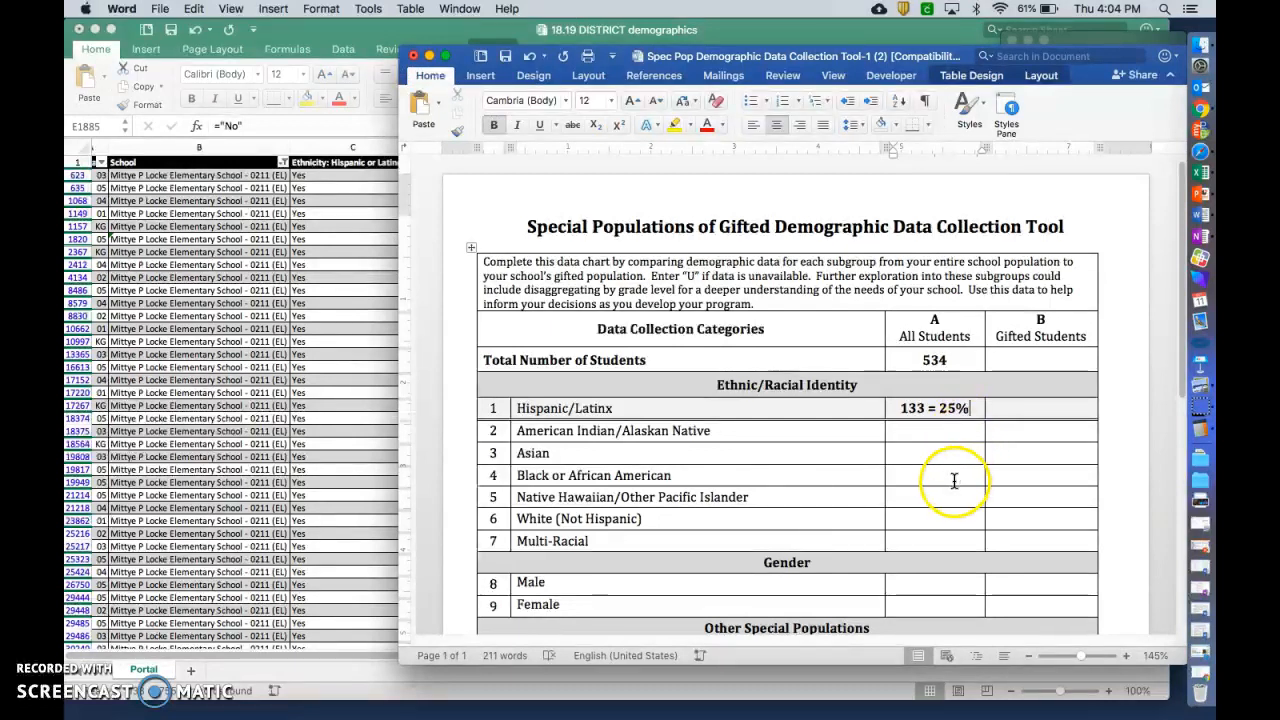
Step: Switch to the Excel demographics workbook and reselect all values in the Ethnicity: Hispanic or Latino and Single Ethnicity column filters
left_click(378, 347)
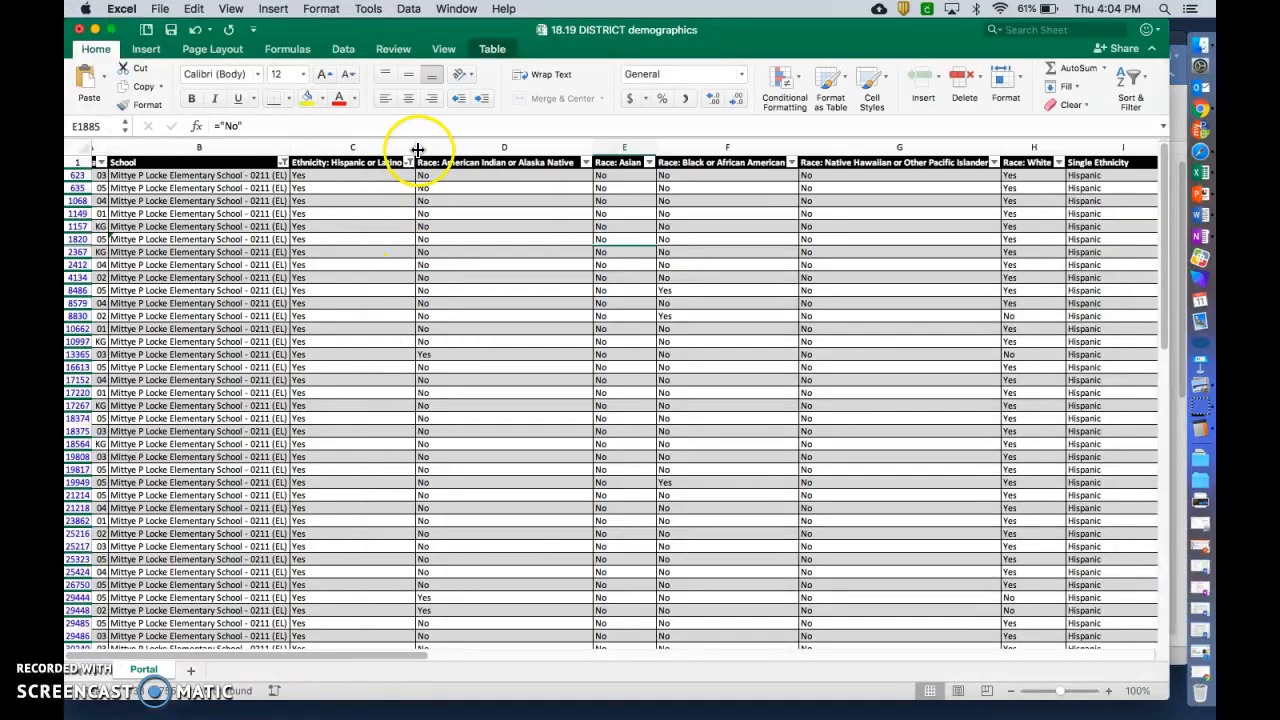
left_click(408, 164)
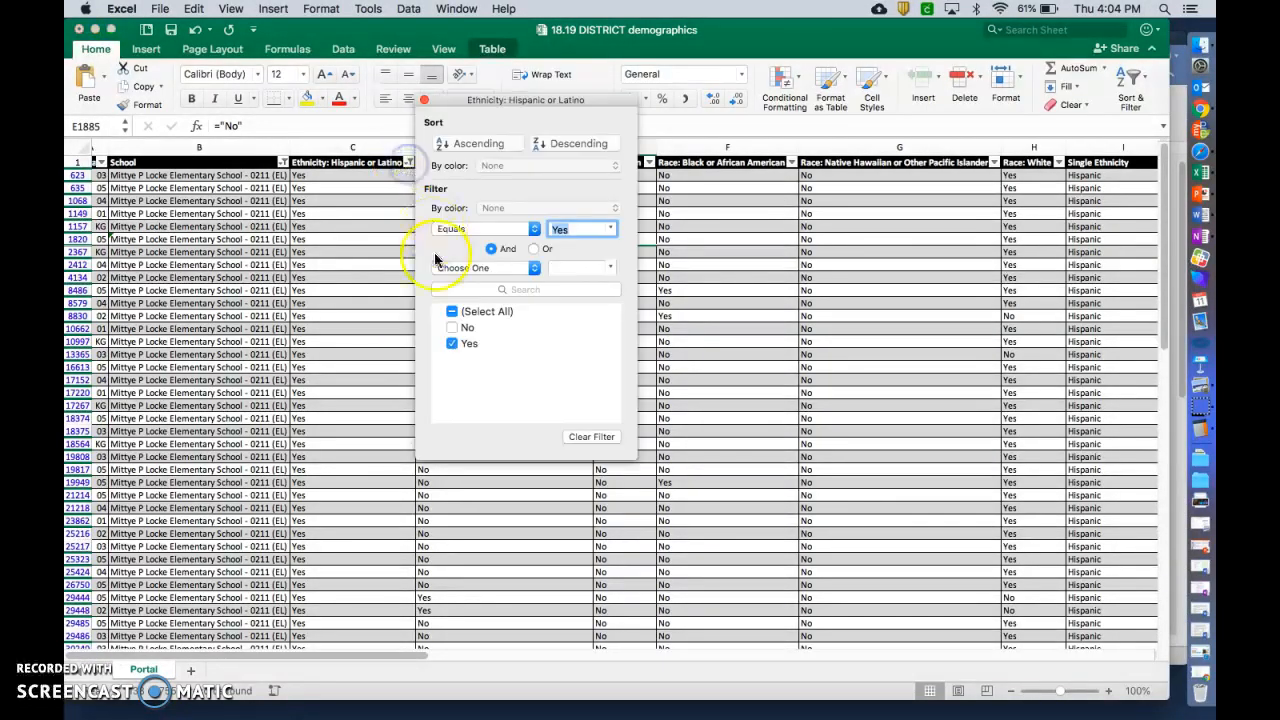
left_click(450, 314)
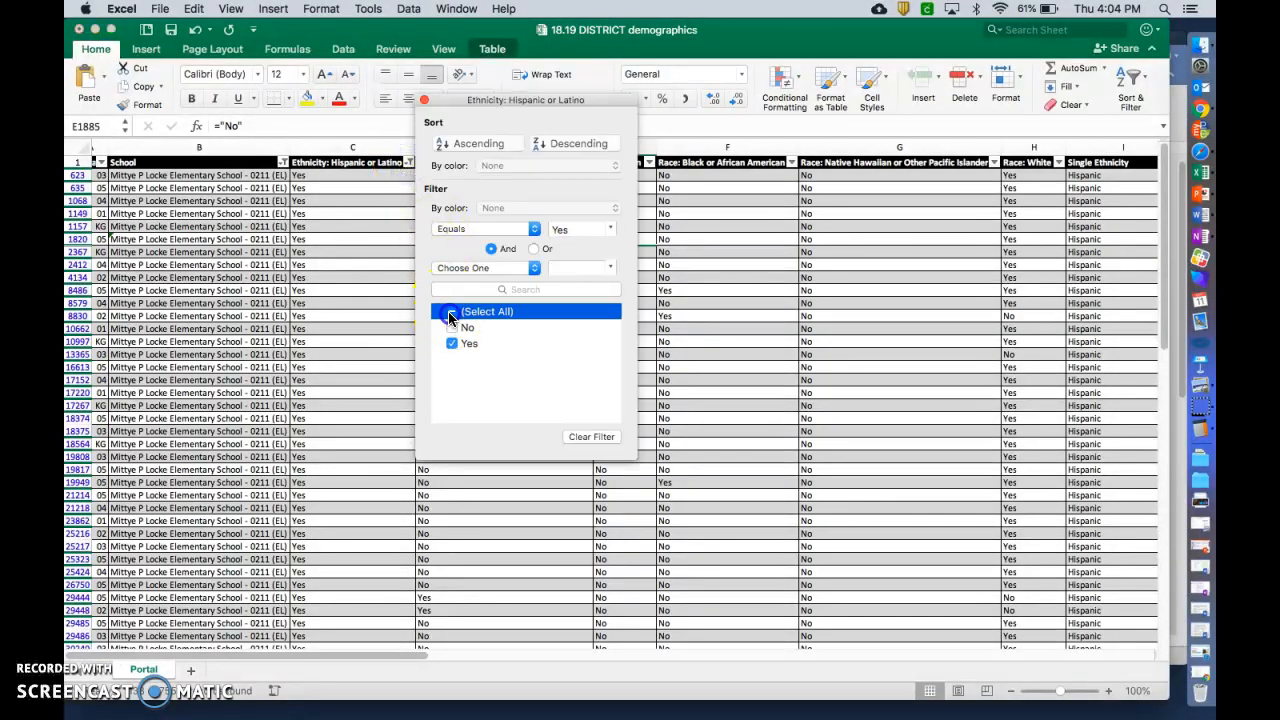
left_click(424, 100)
scroll(1064, 171, "right", 2)
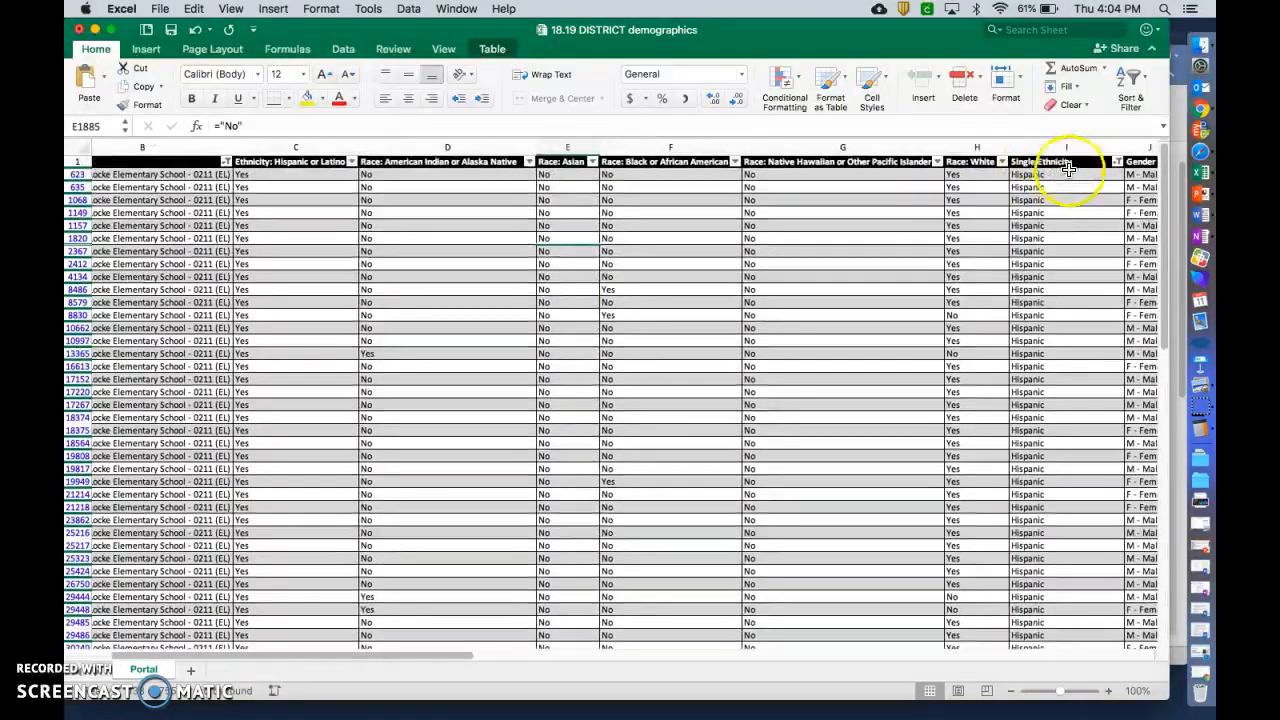
left_click(1117, 164)
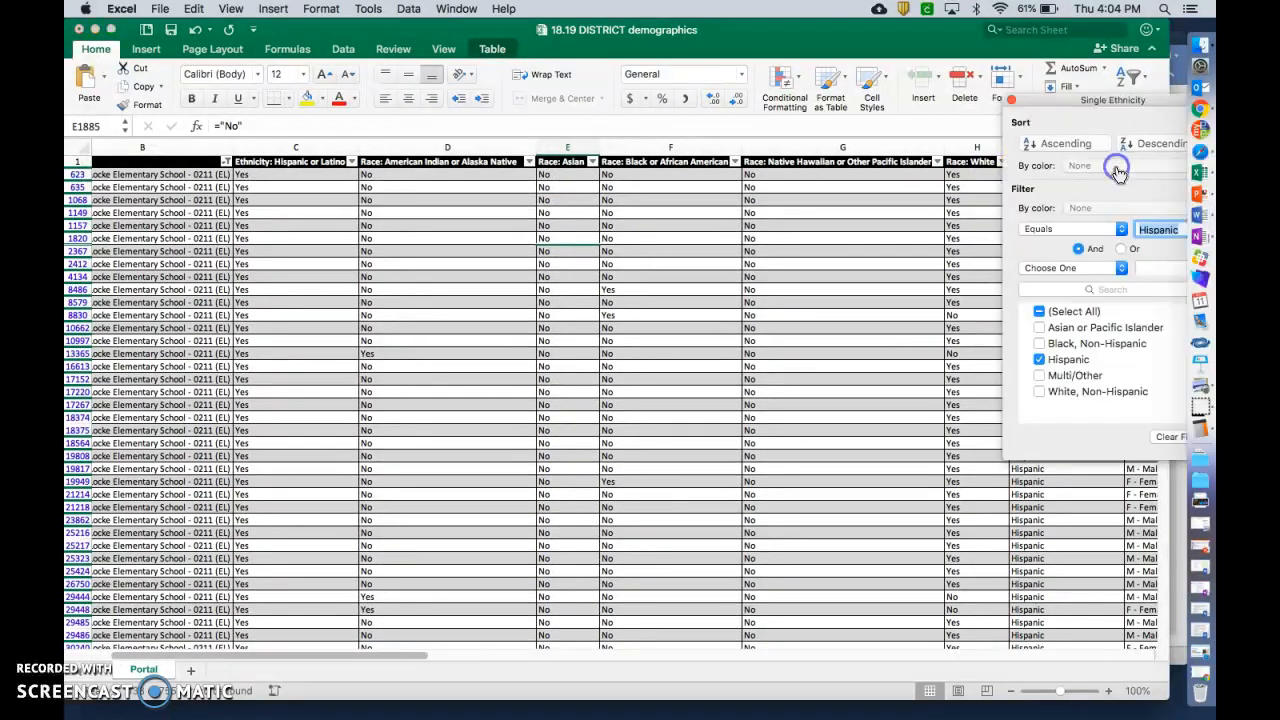
left_click(1039, 313)
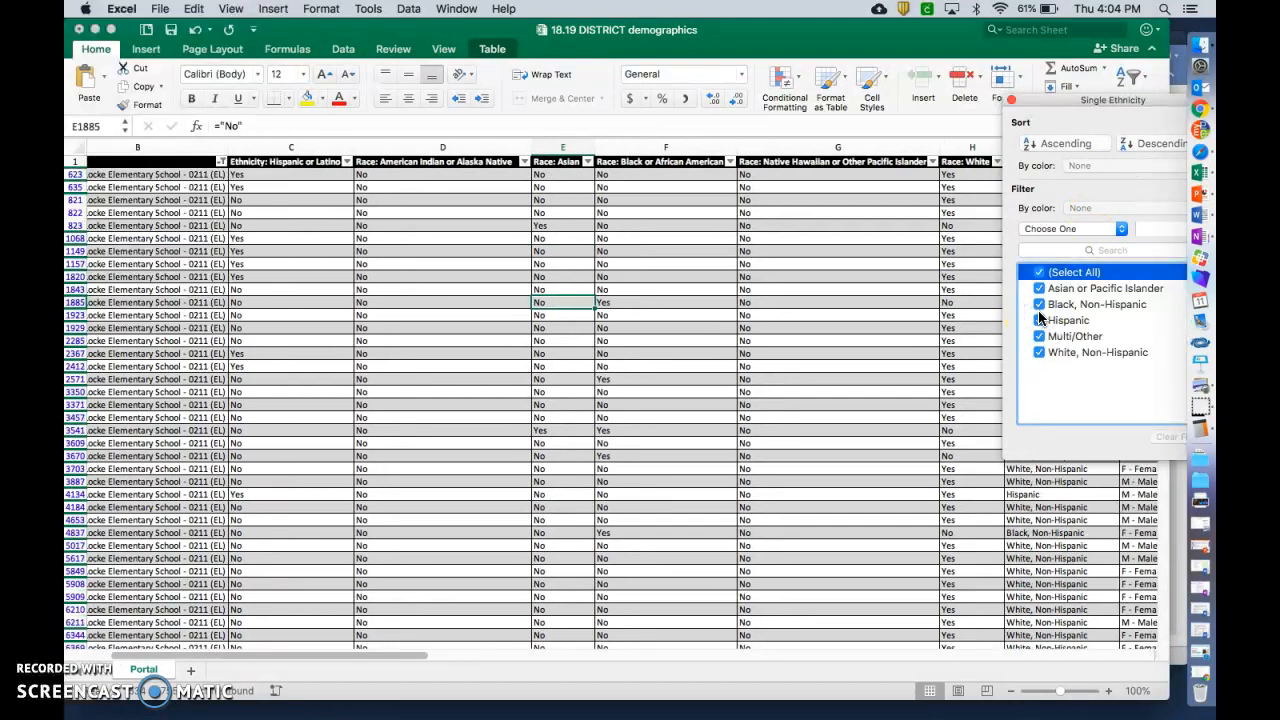
left_click(1010, 104)
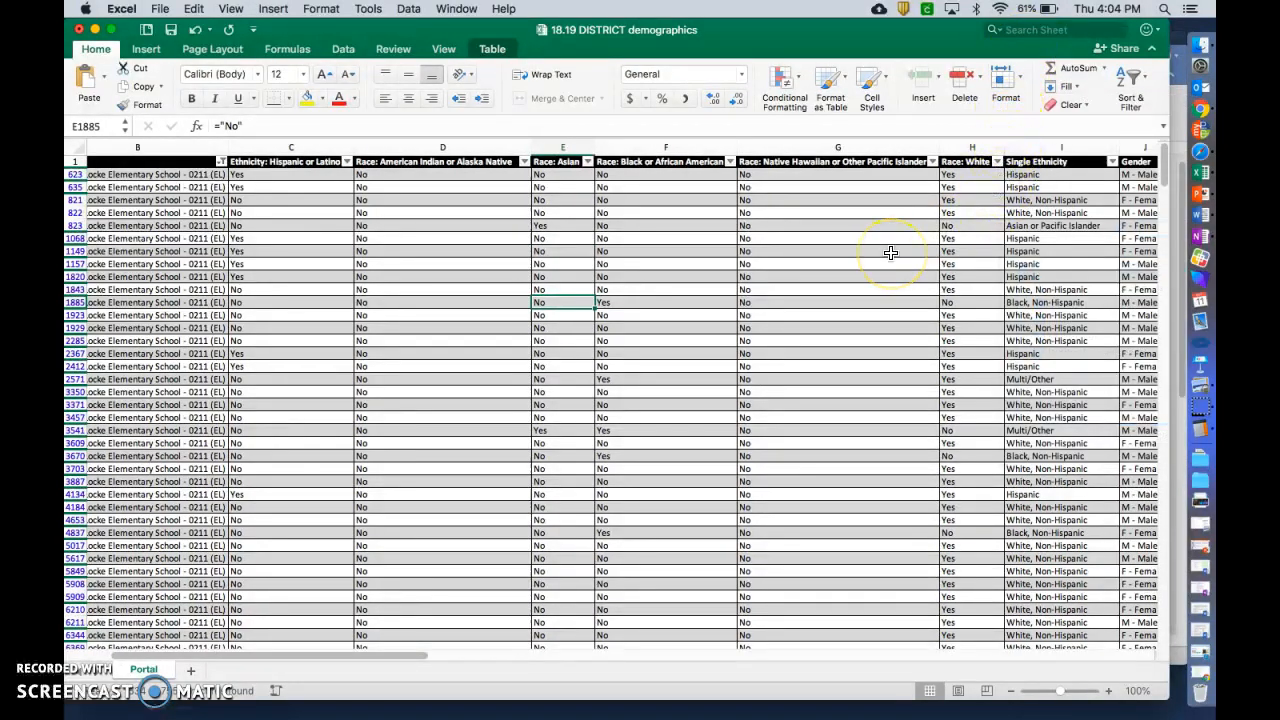
Step: Filter the Race: American Indian or Alaska Native column to show only the Yes records
scroll(890, 253, "left", 3)
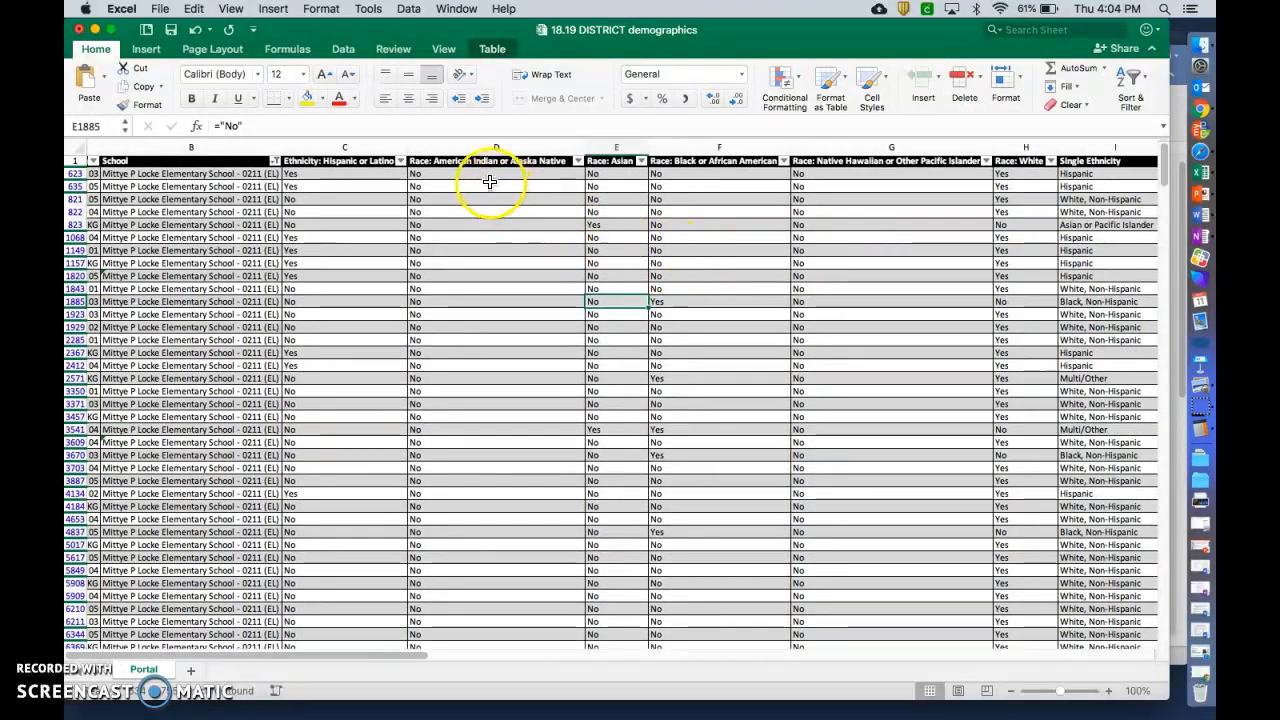
left_click(578, 162)
left_click(621, 272)
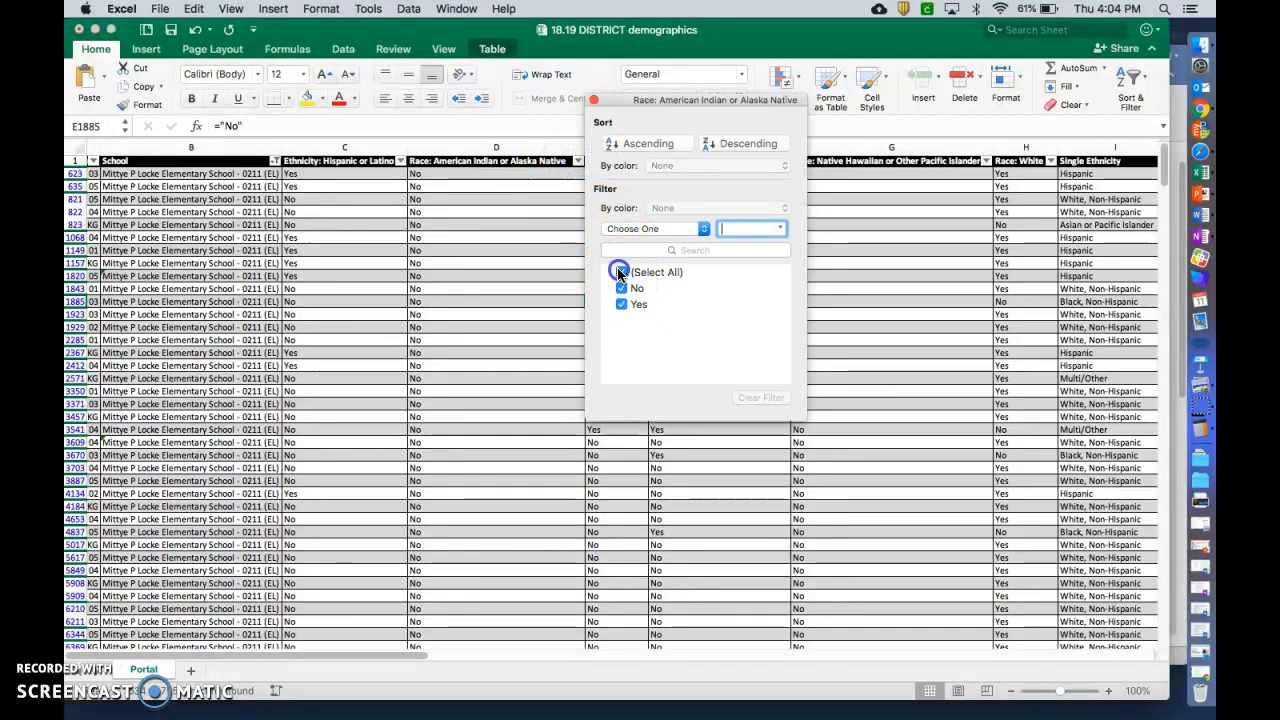
left_click(622, 305)
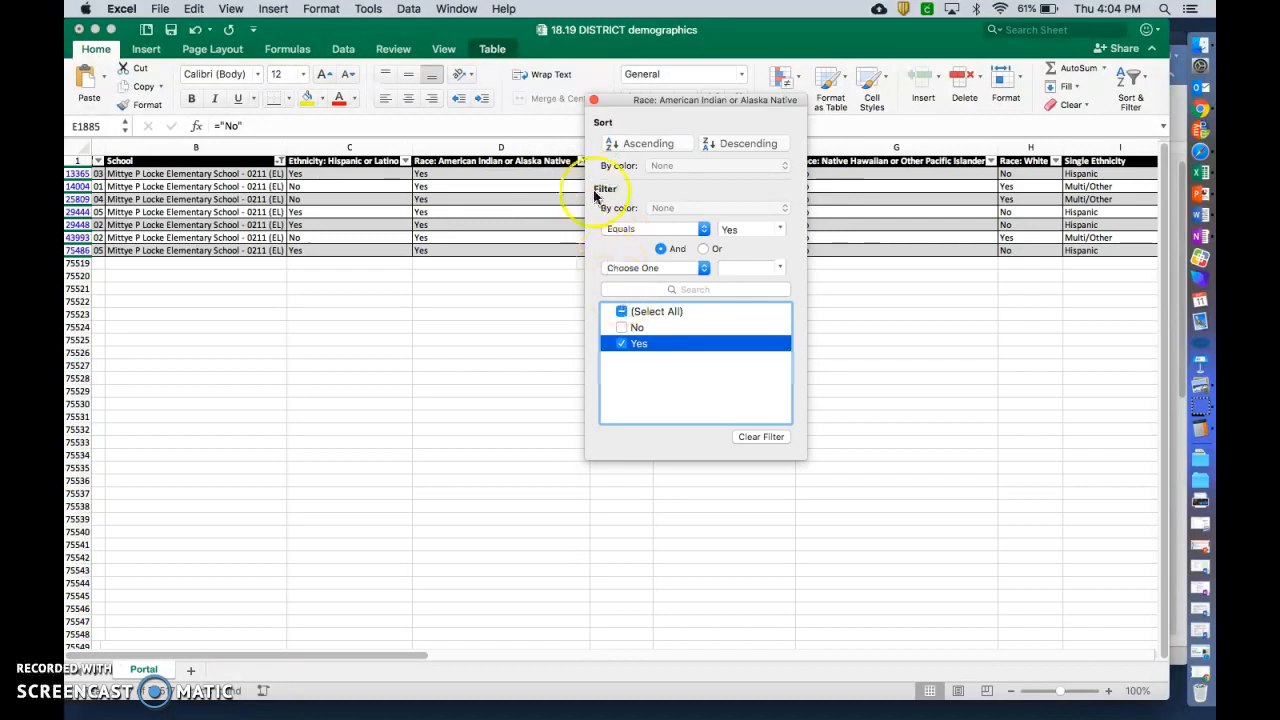
left_click(593, 104)
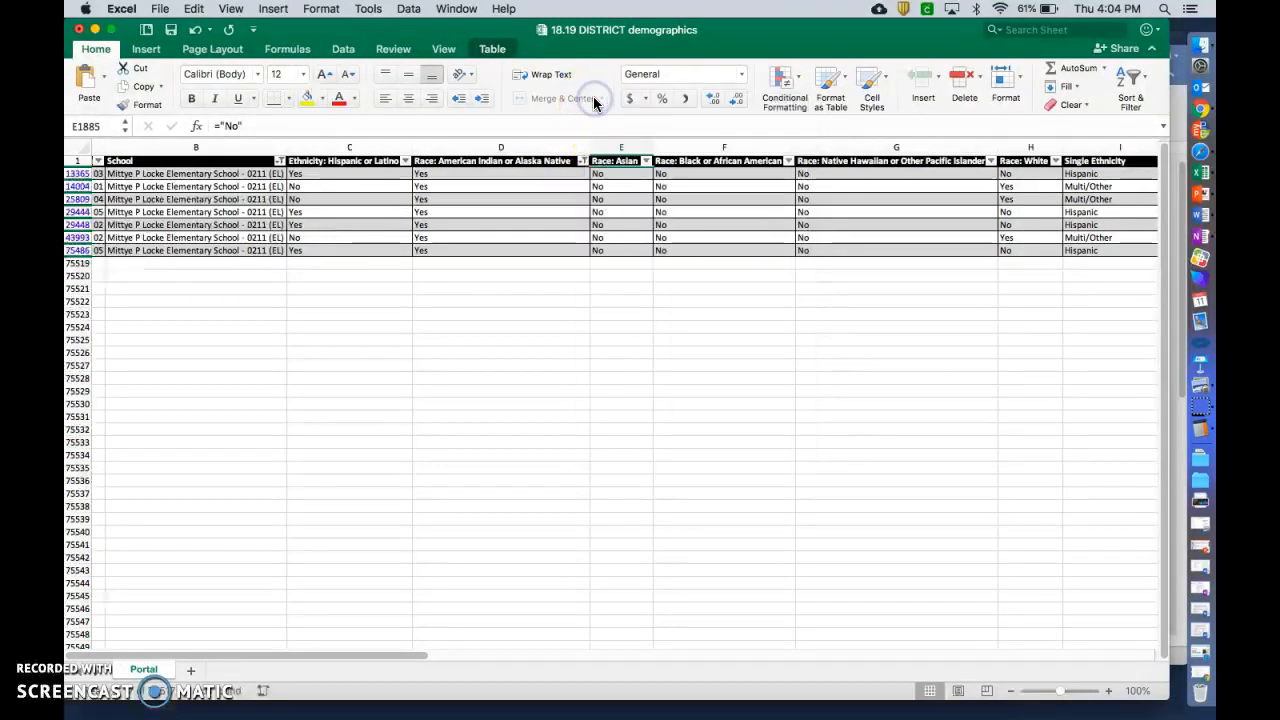
Step: Check the filter values of the Race: Asian, Black or African American, and Native Hawaiian or Other Pacific Islander columns
left_click(646, 161)
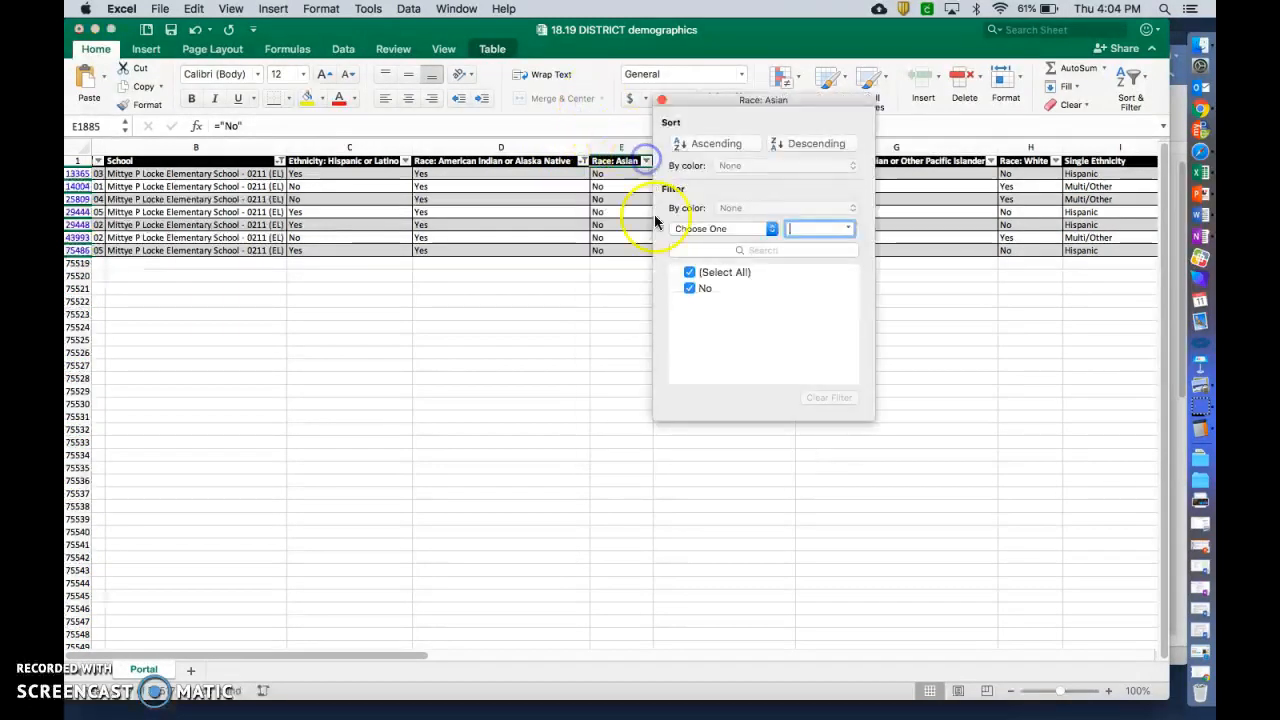
left_click(665, 101)
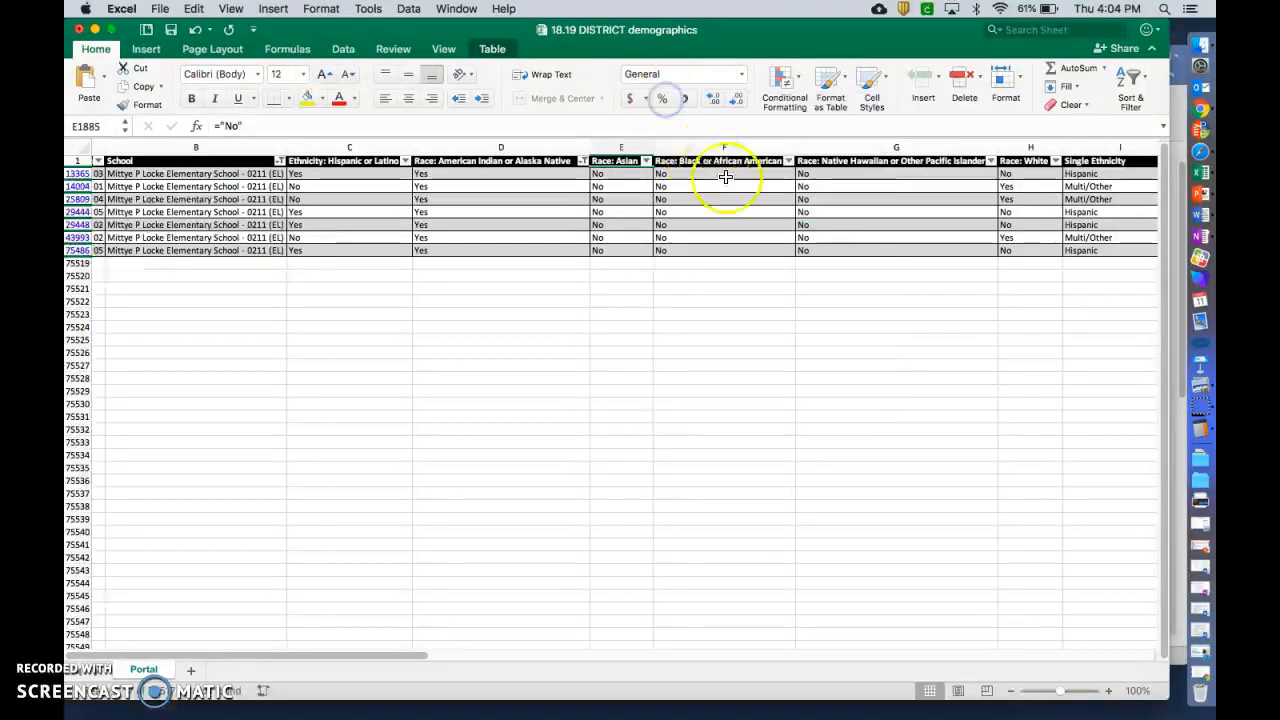
left_click(789, 161)
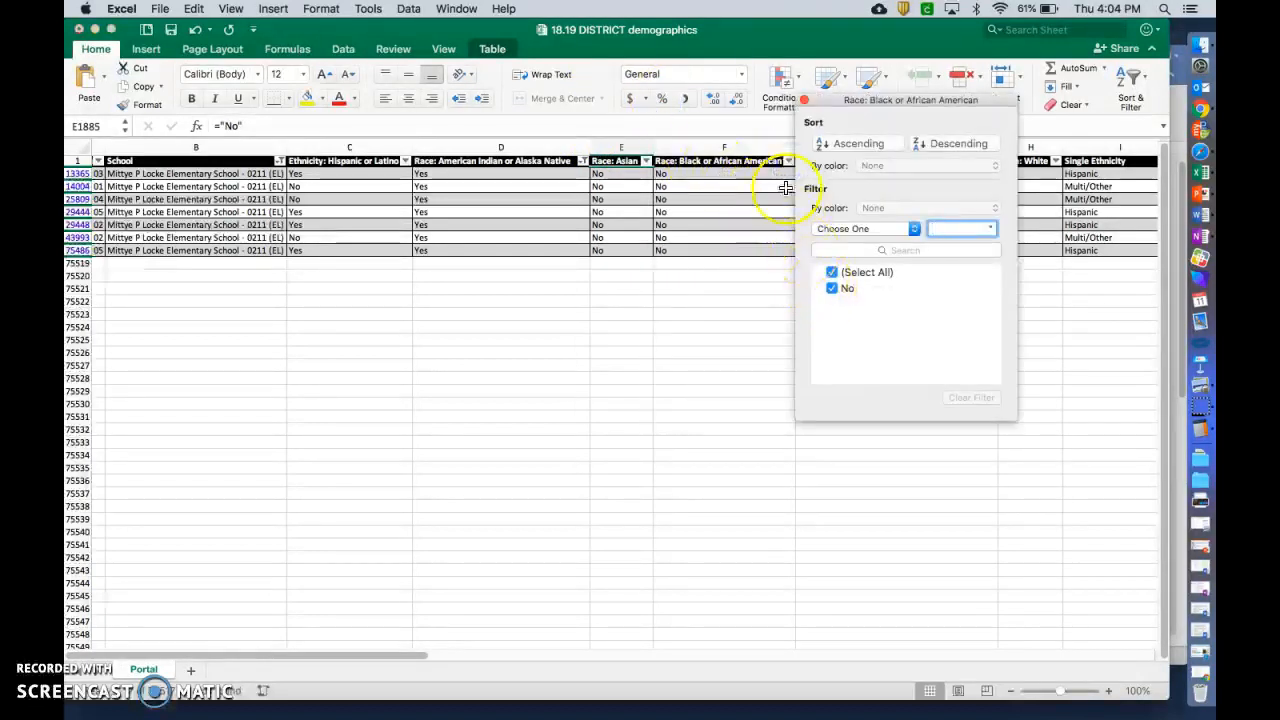
left_click(804, 100)
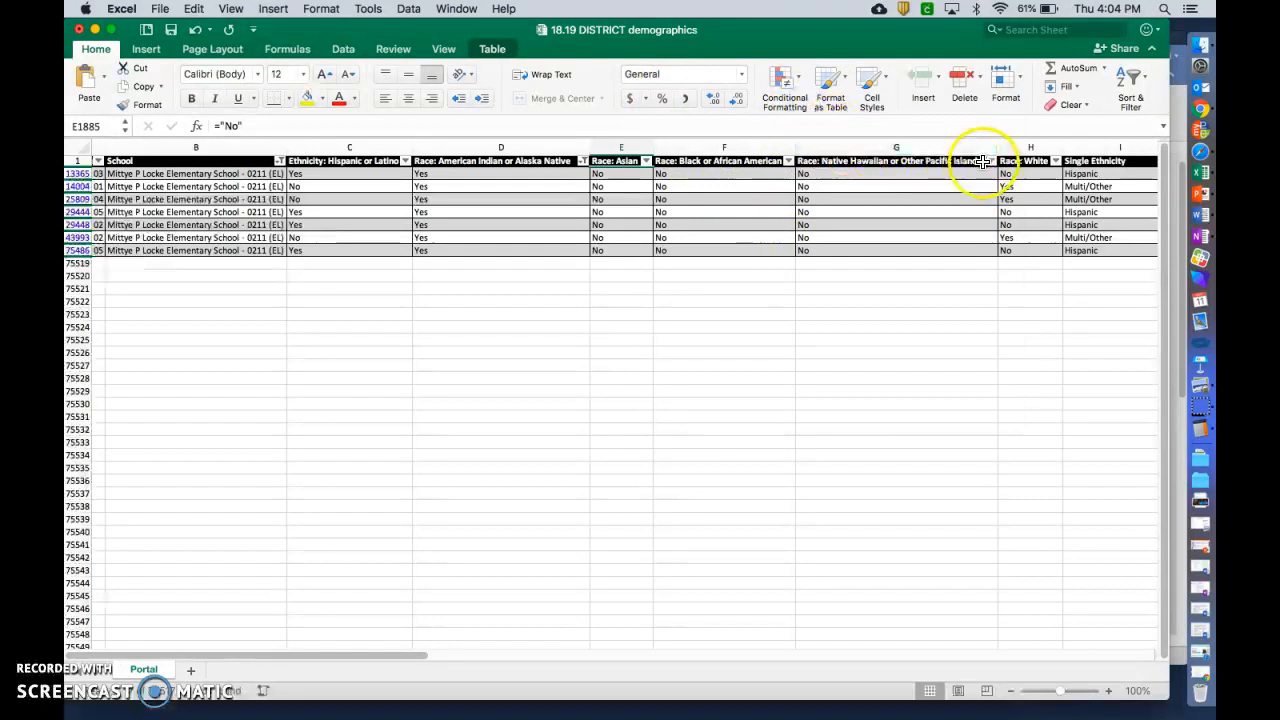
left_click(990, 161)
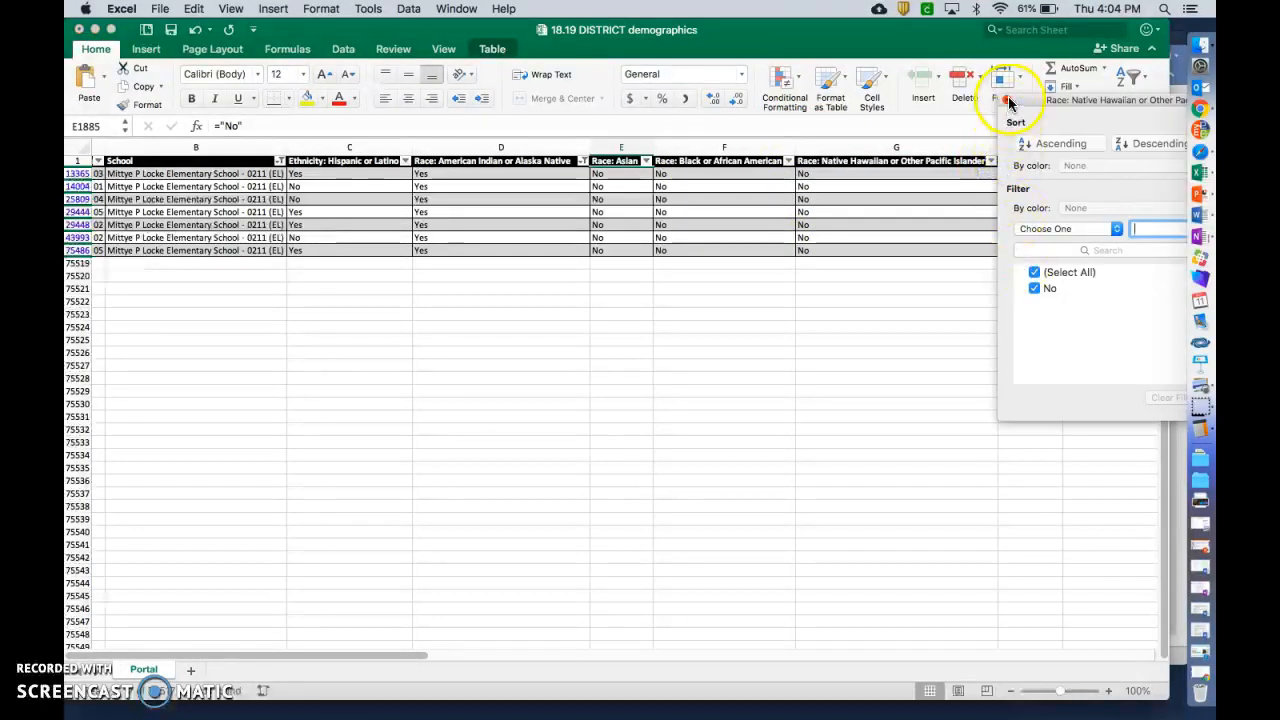
left_click(1006, 100)
Step: Exclude the Yes records from the Race: White column so that only the No records are listed
left_click(1057, 161)
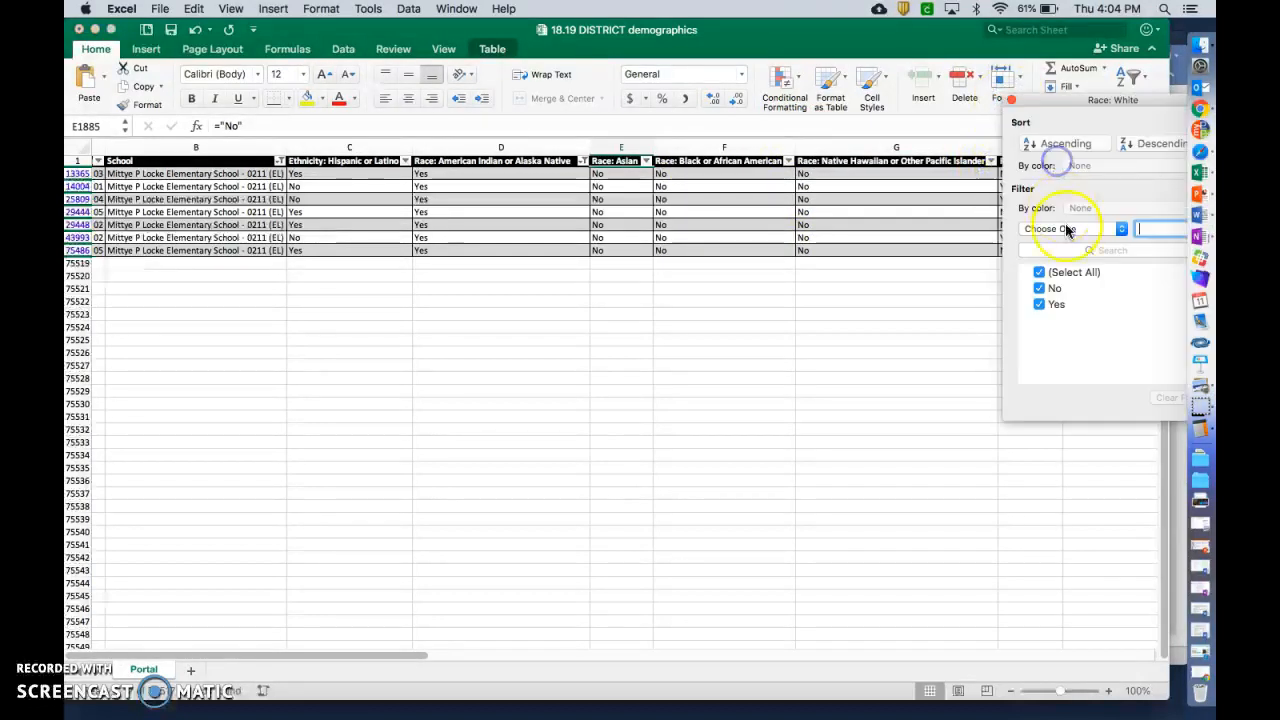
left_click(1040, 304)
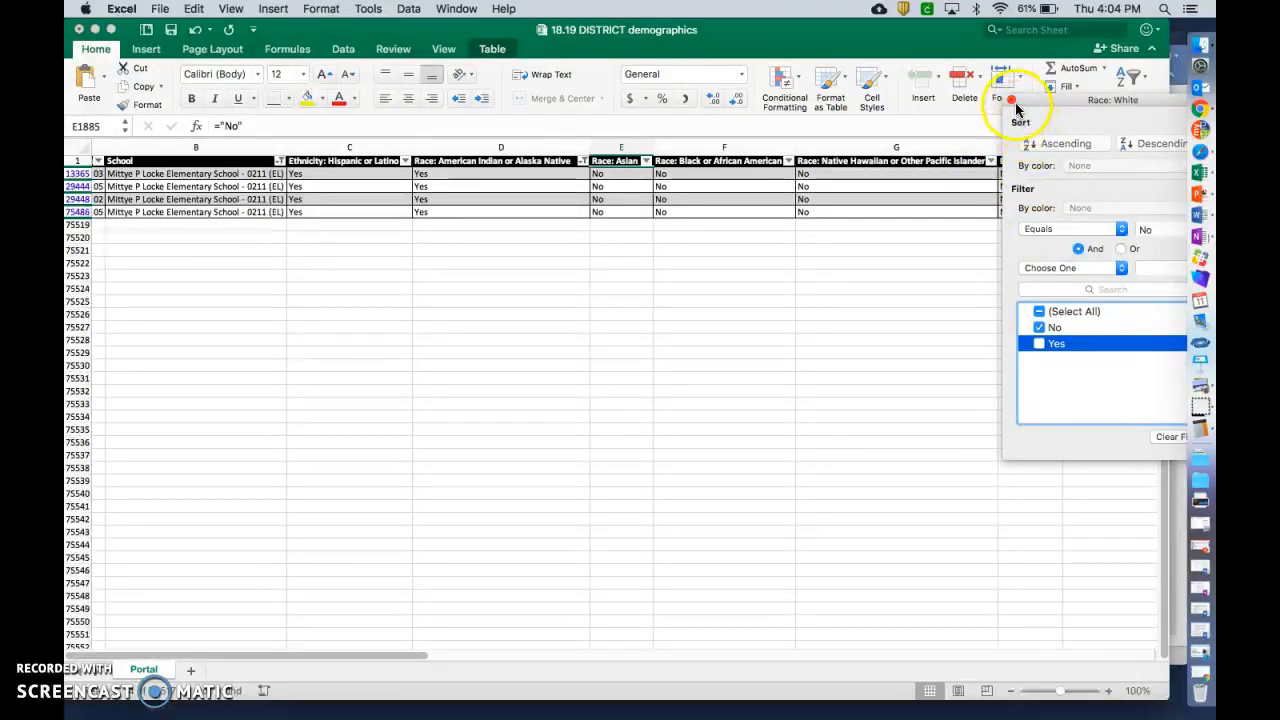
left_click(1011, 102)
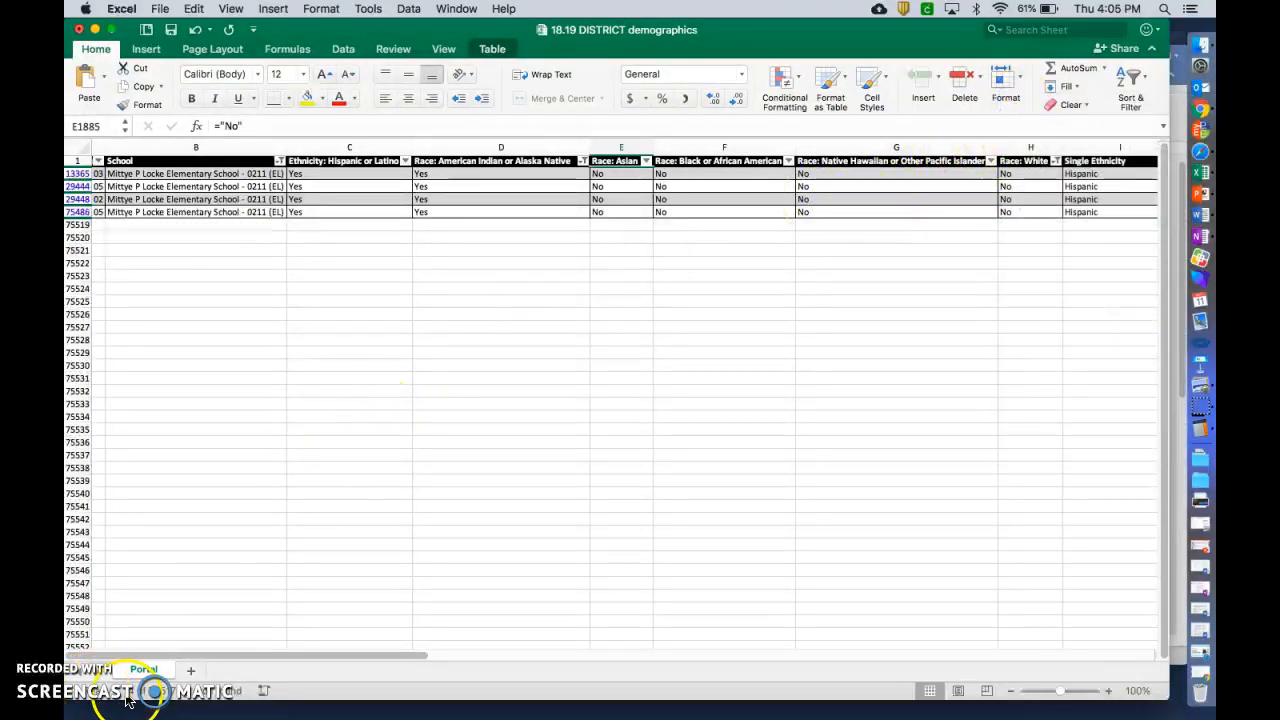
Step: Switch to the Word data collection tool and enter "4 =" for American Indian/Alaskan Native under All Students
left_click_drag(1032, 55, 964, 55)
left_click(1134, 170)
left_click(929, 432)
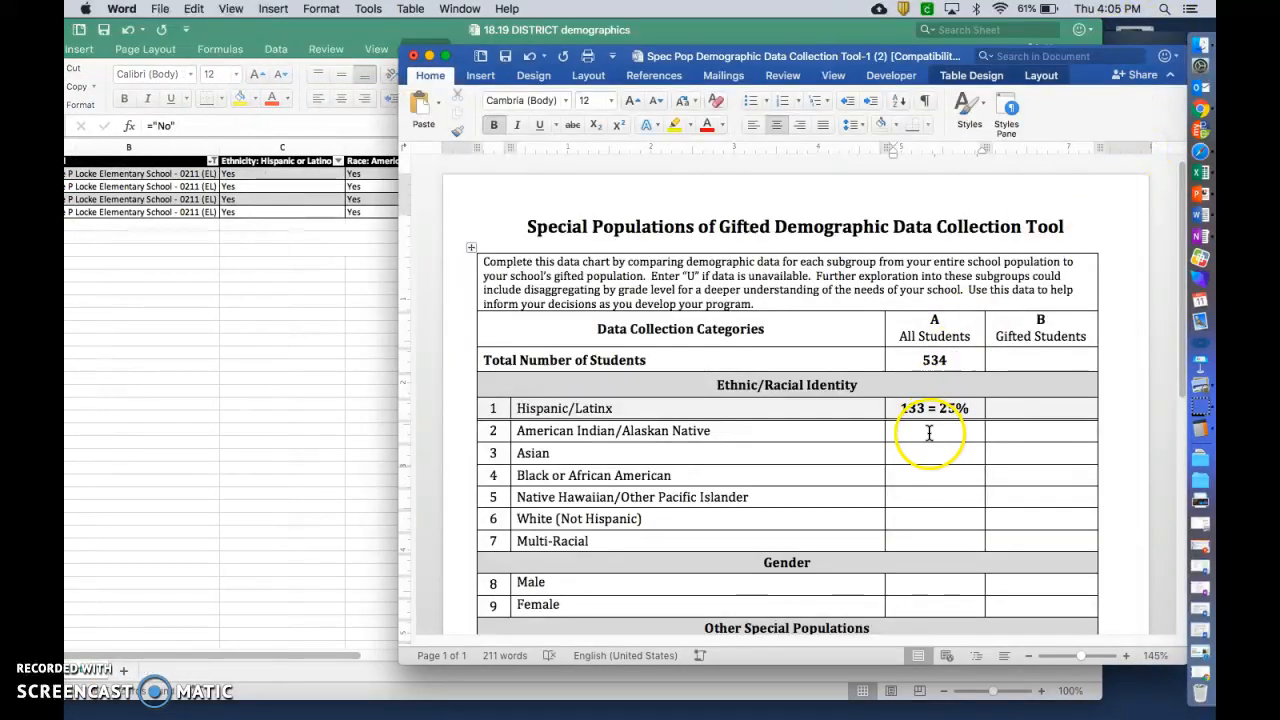
type("4 =")
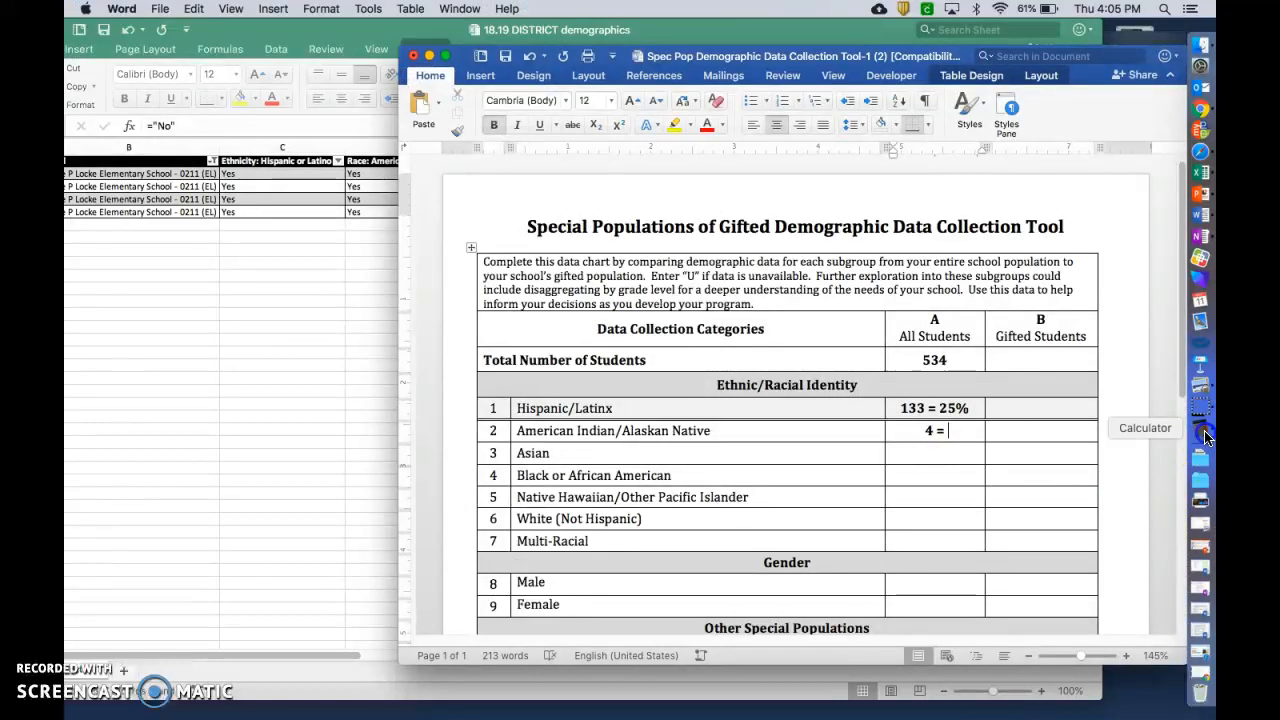
Step: Switch to Calculator and divide the 4 American Indian/Alaskan Native students by the school total of 534
left_click(1200, 343)
left_click(1030, 118)
left_click(1160, 114)
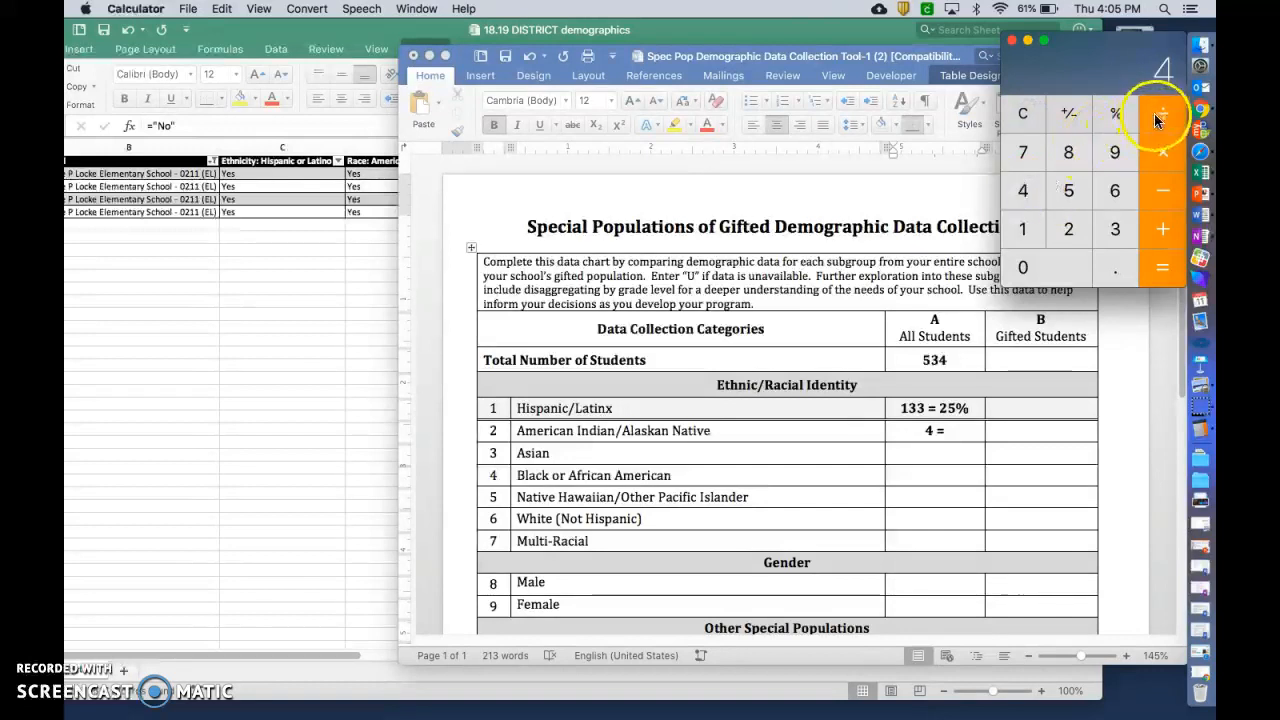
left_click(1071, 196)
left_click(1112, 229)
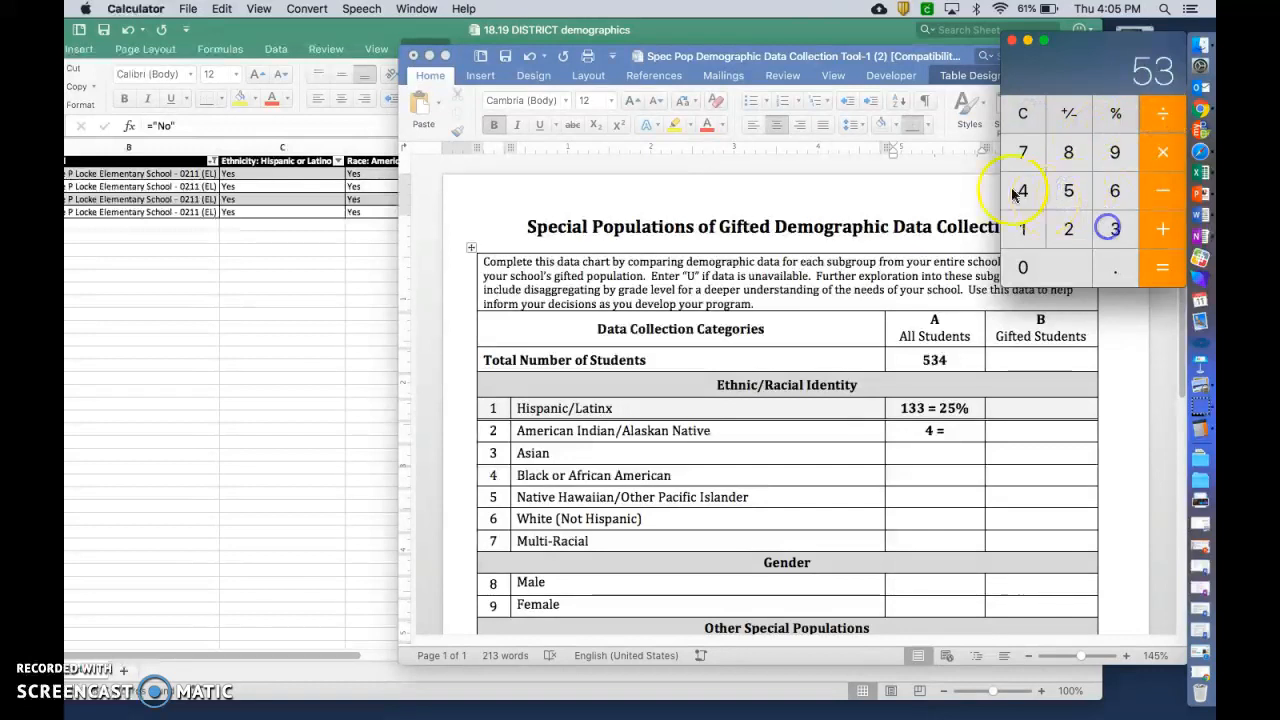
left_click(1023, 190)
left_click(1161, 265)
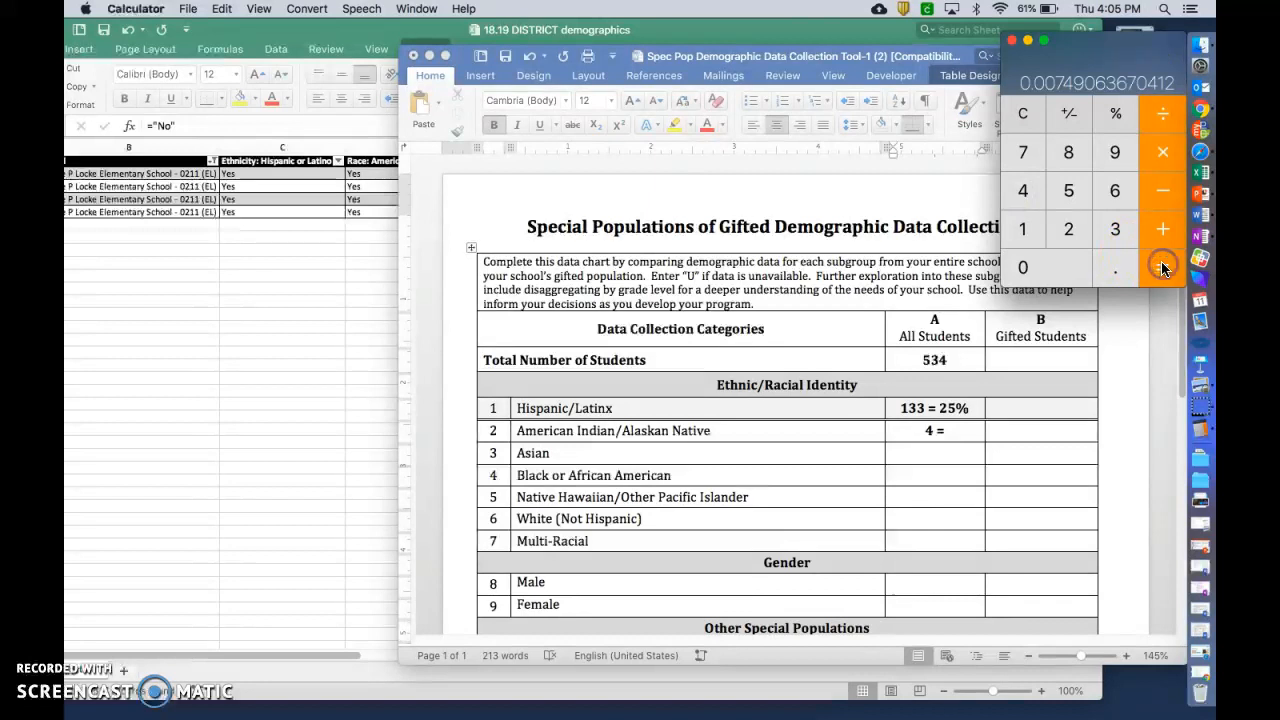
Step: Close Calculator and complete the American Indian/Alaskan Native entry under All Students in the Word table as "4 = .7%"
left_click(1045, 94)
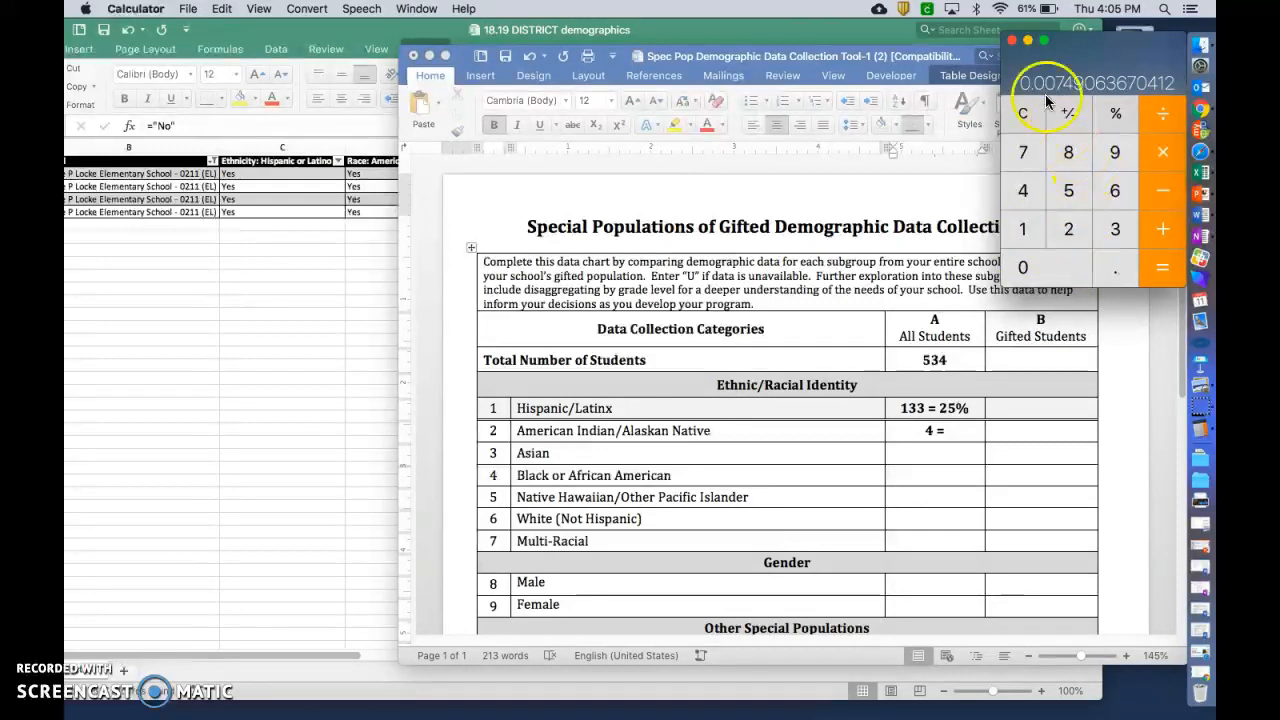
left_click(1013, 42)
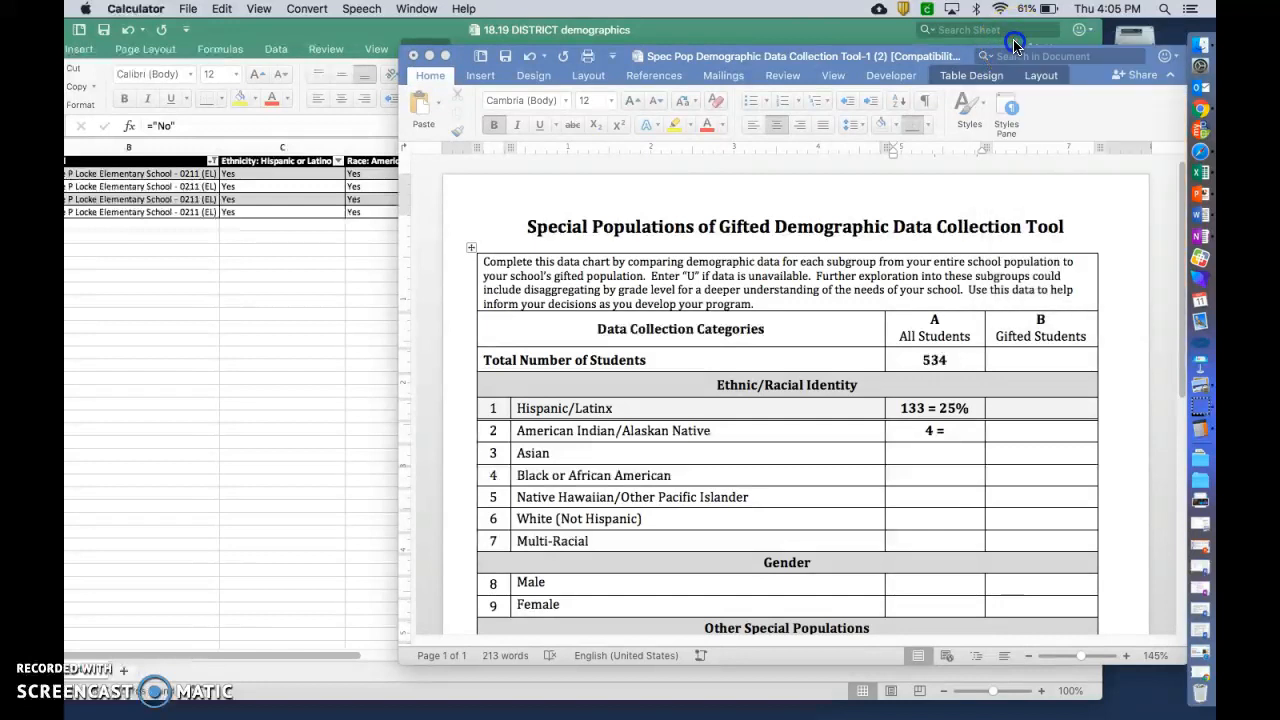
left_click(966, 420)
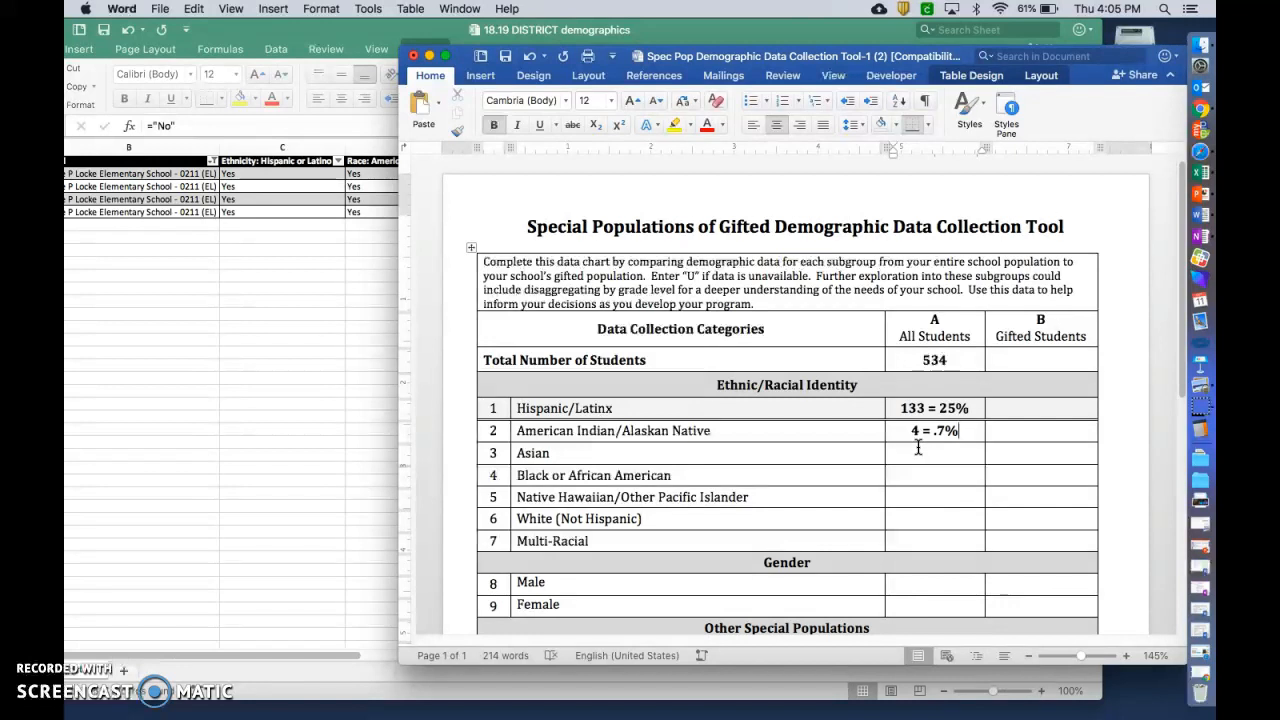
Step: Switch to the Excel workbook and restore all values in the Race: American Indian or Alaska Native filter
left_click(364, 311)
left_click(514, 160)
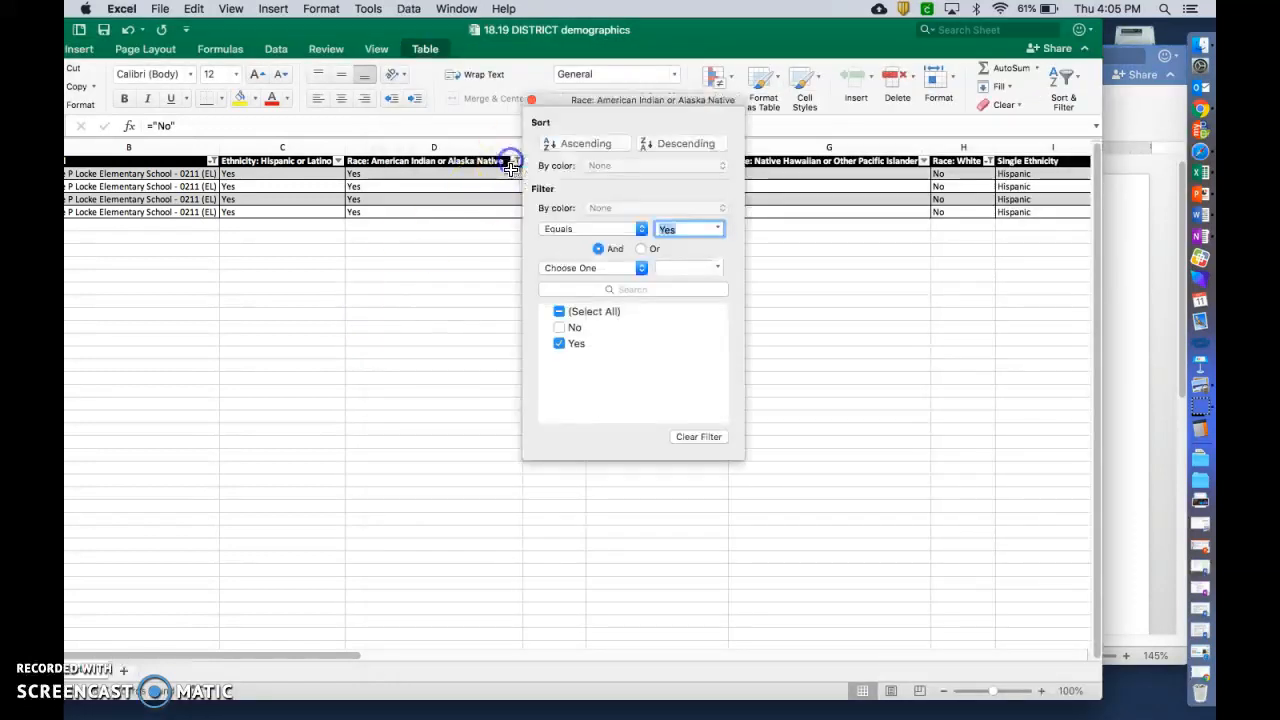
left_click(558, 311)
left_click(531, 99)
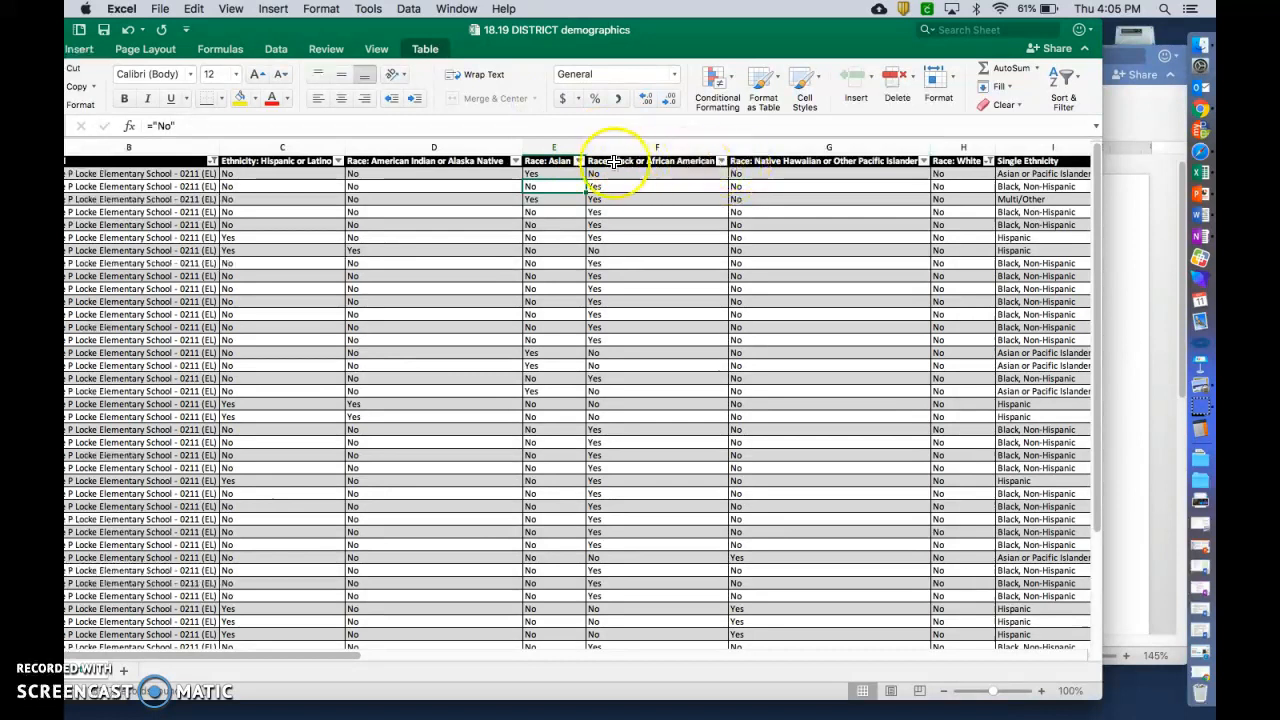
Step: Check the filters of the Race: Asian, Black or African American, and Native Hawaiian or Other Pacific Islander columns for active selections
left_click(578, 161)
left_click(591, 102)
left_click(721, 161)
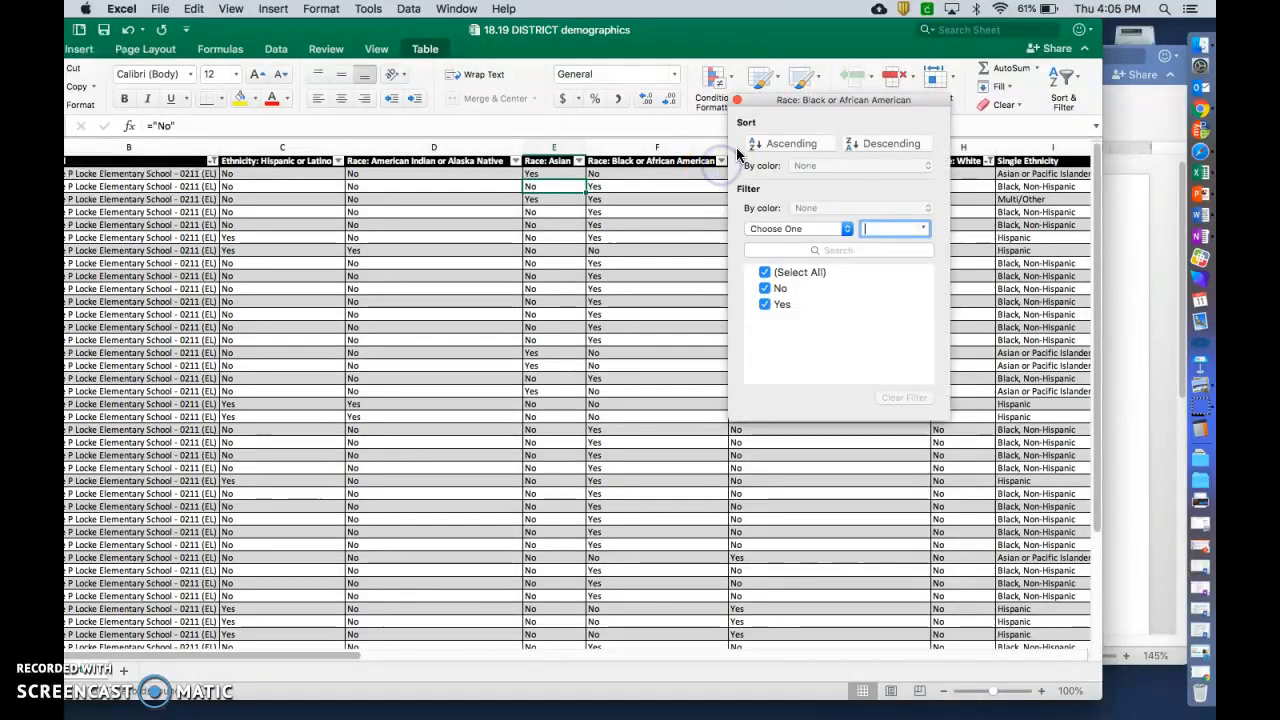
left_click(738, 101)
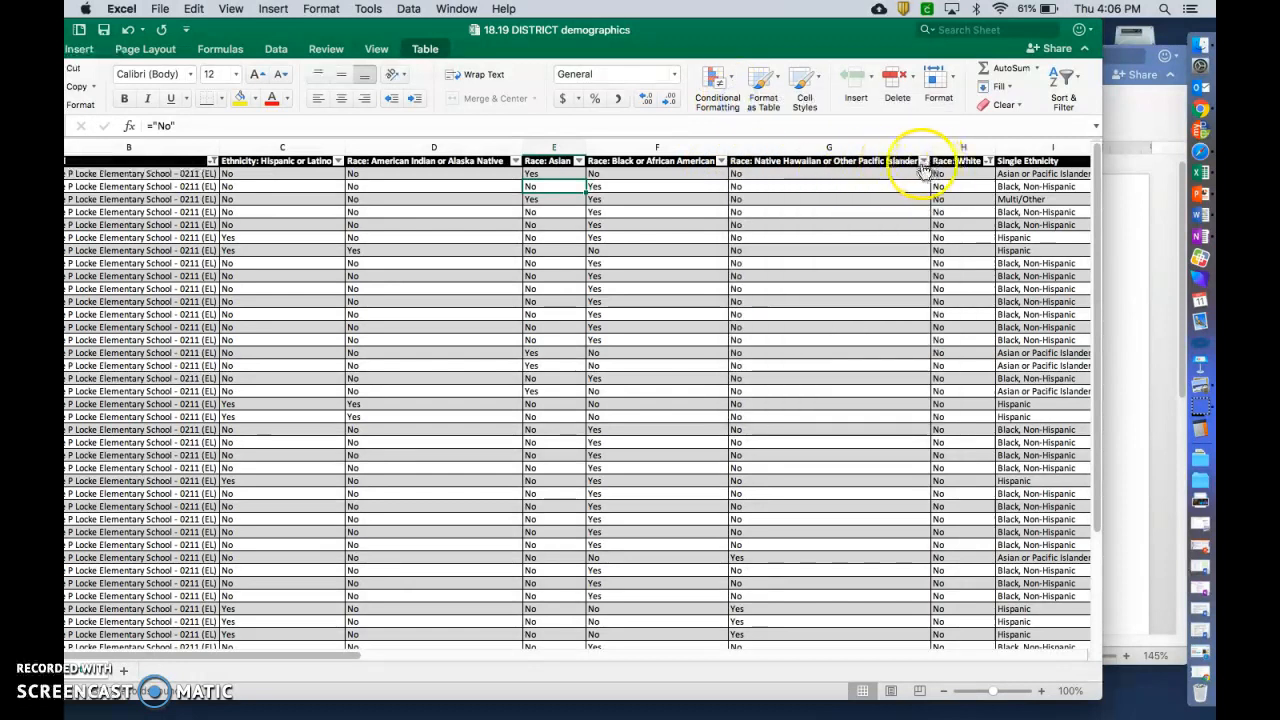
left_click(922, 162)
left_click(939, 101)
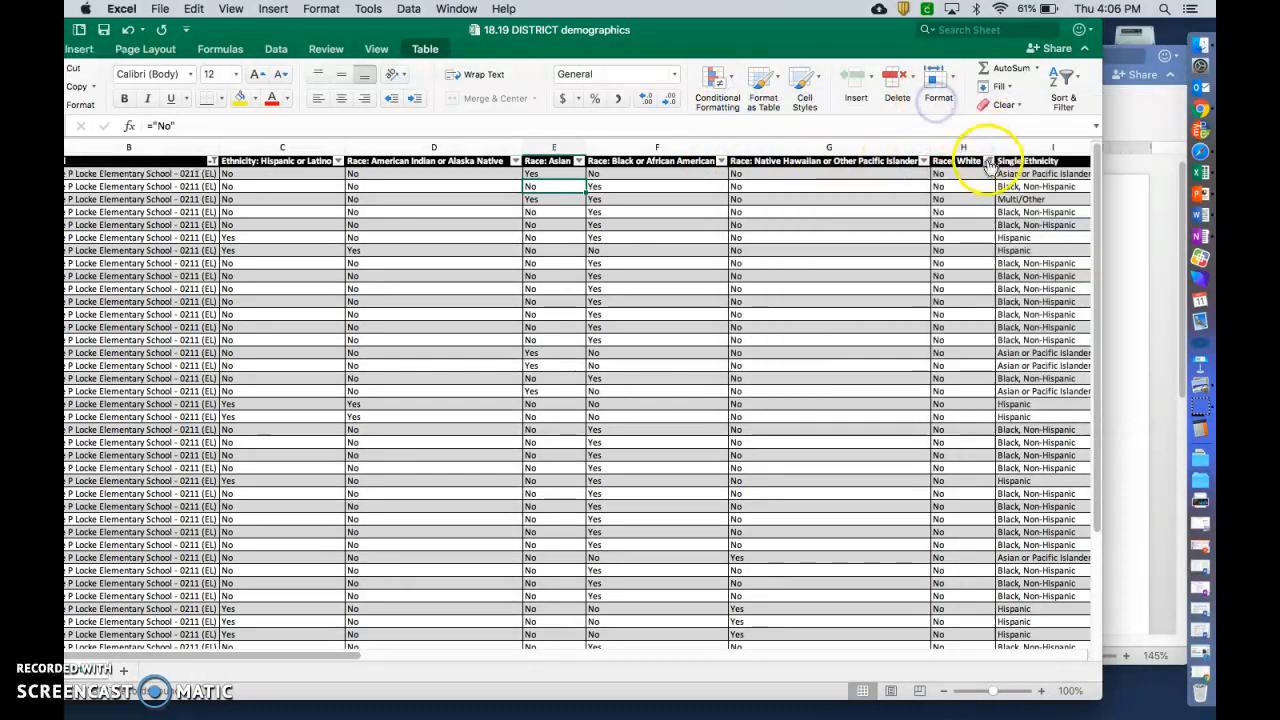
Step: Restore all values in the Race: White column filter
left_click(988, 162)
left_click(1032, 311)
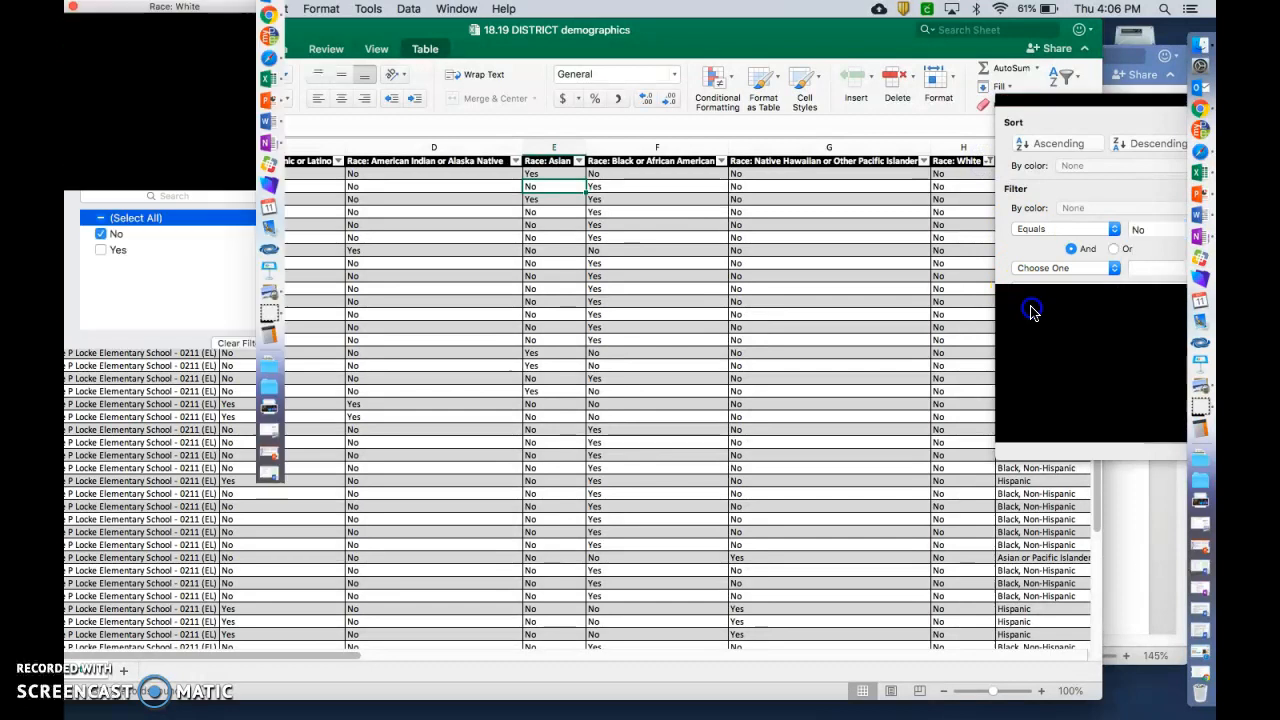
left_click(1004, 101)
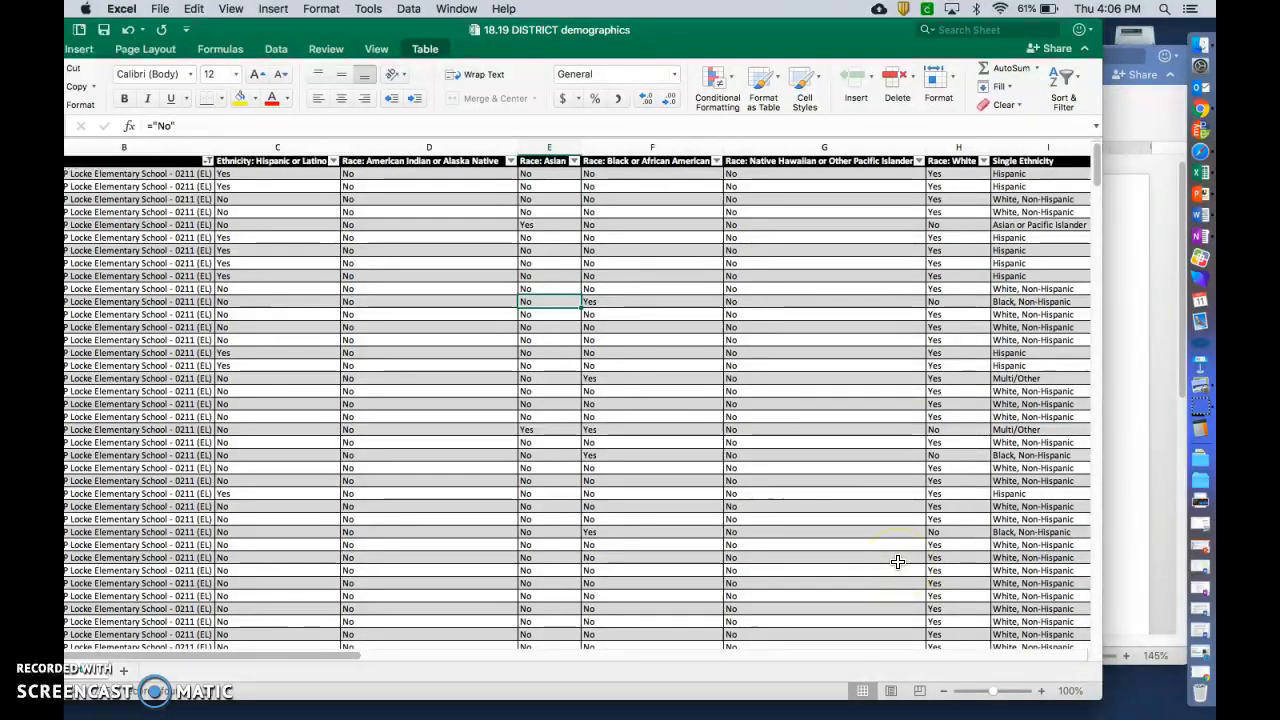
Step: Filter the Race: Asian column to only the Yes records and check the Race: American Indian or Alaska Native filter values
left_click(573, 162)
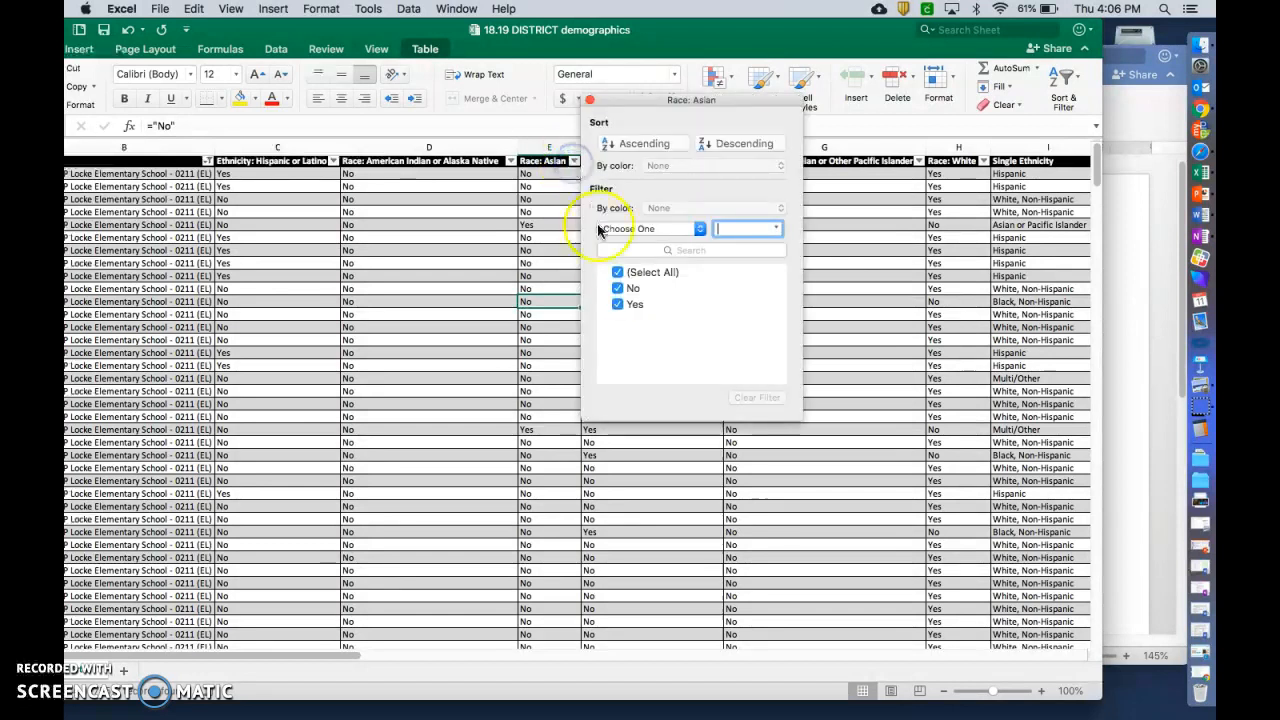
left_click(617, 288)
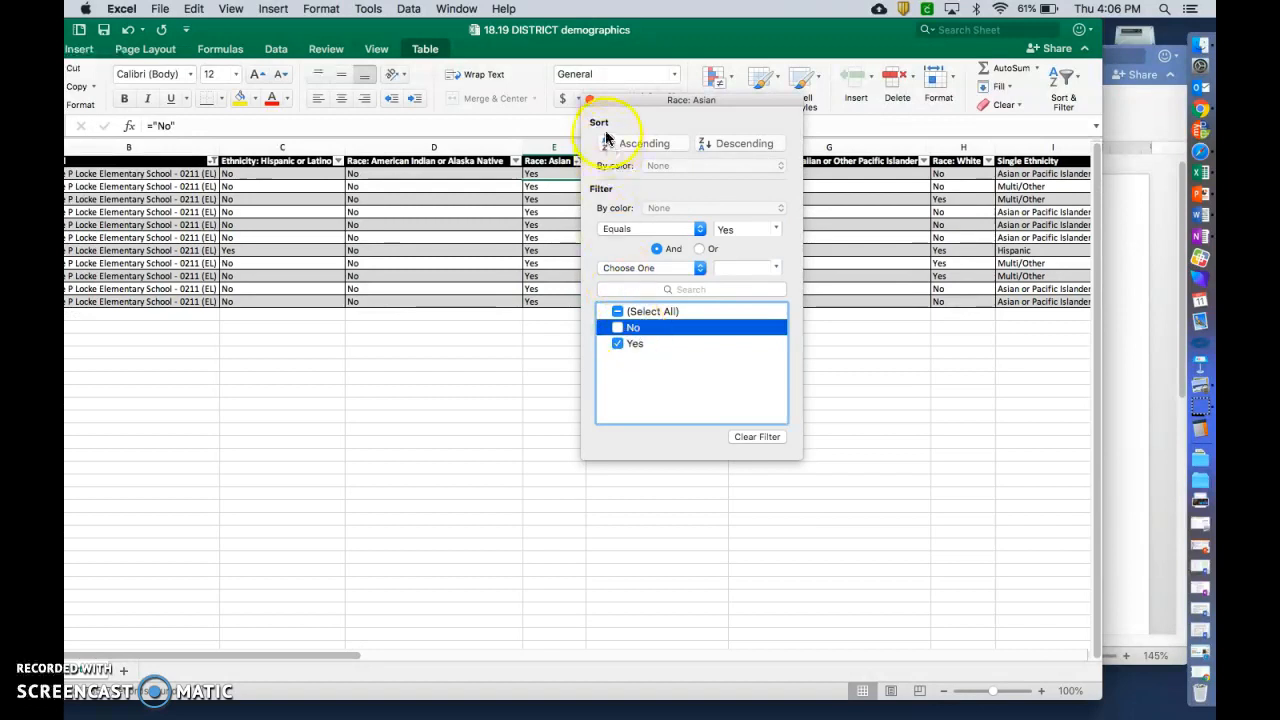
left_click(588, 100)
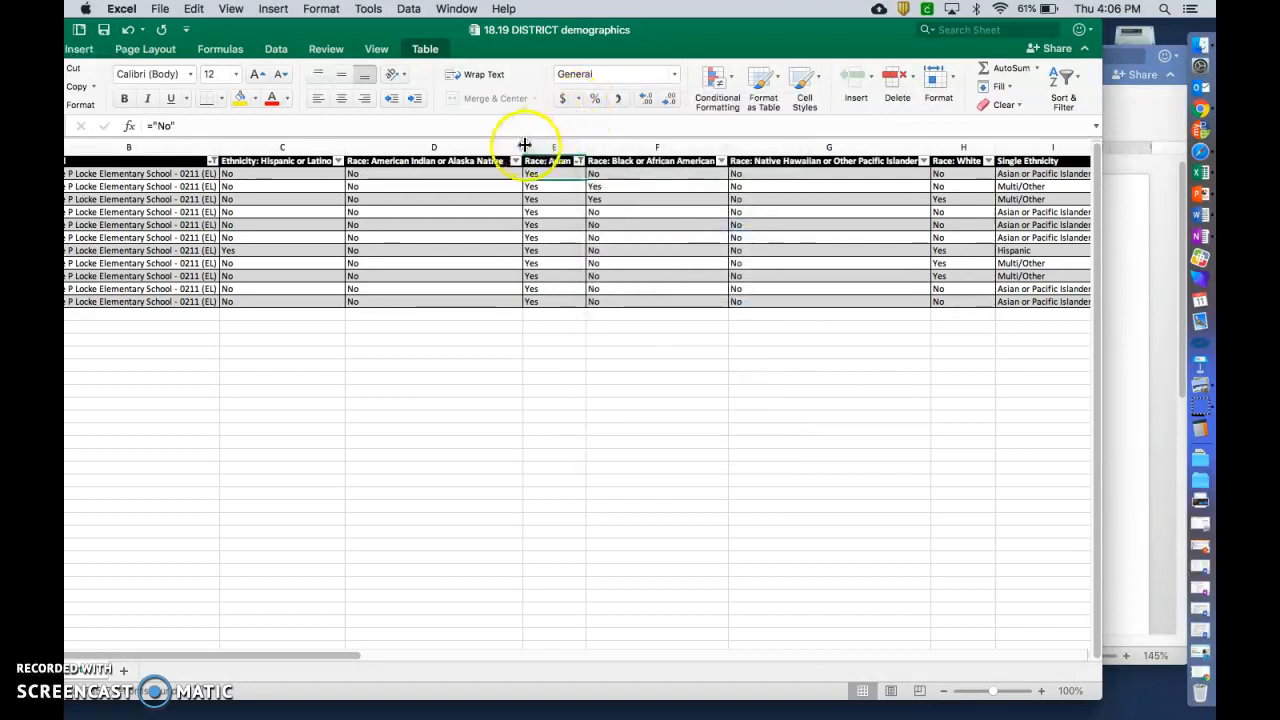
left_click(510, 161)
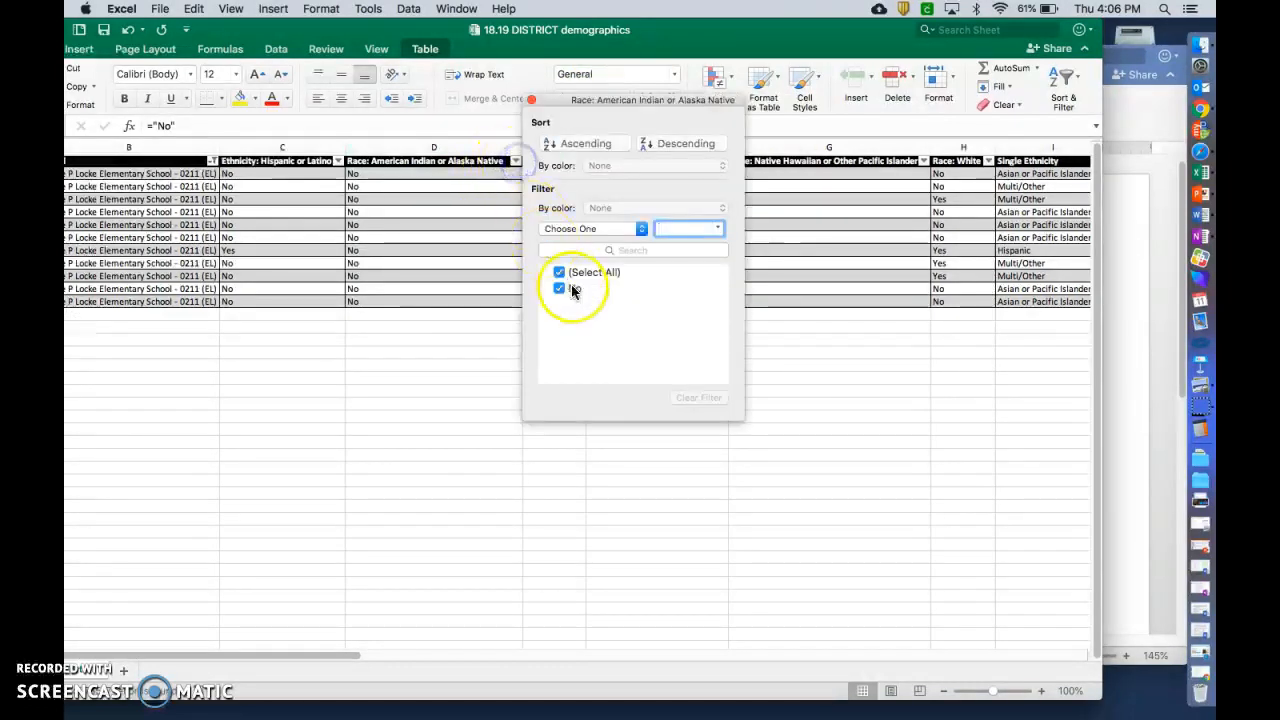
left_click(535, 103)
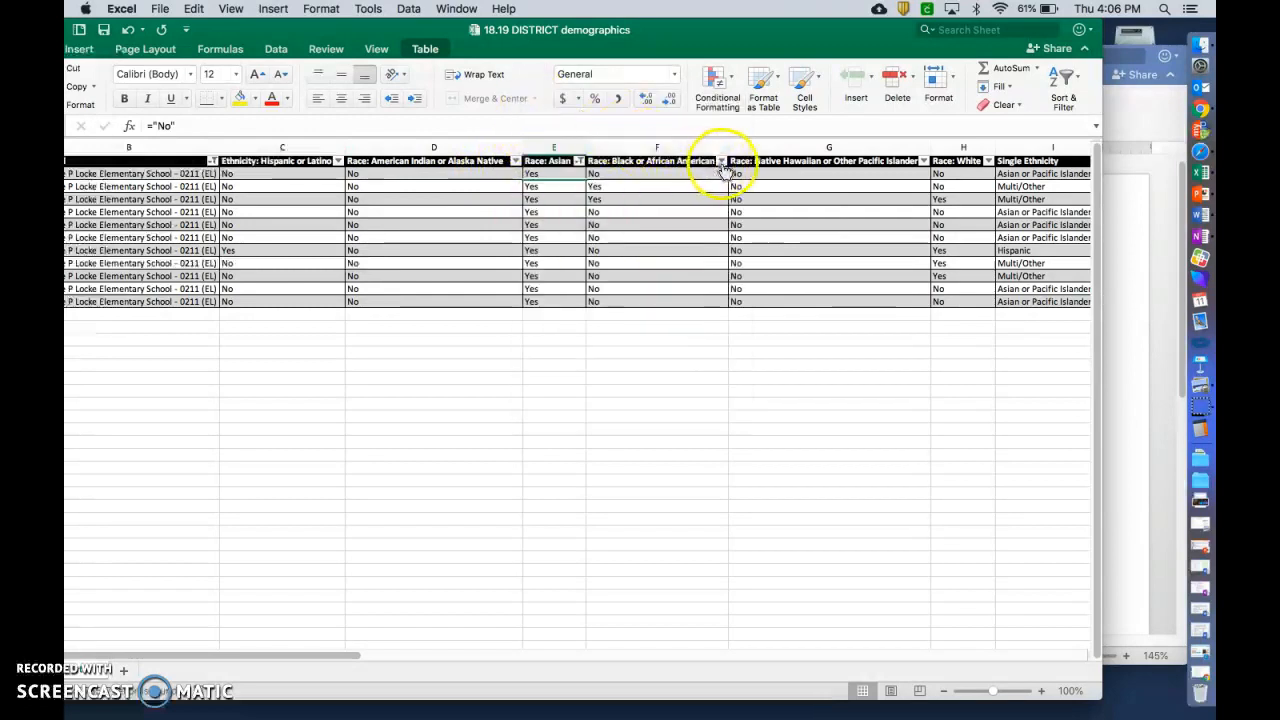
Step: Exclude the Yes records from the Race: Black or African American and Race: White columns, checking the Native Hawaiian or Other Pacific Islander filter in between
left_click(721, 161)
left_click(764, 303)
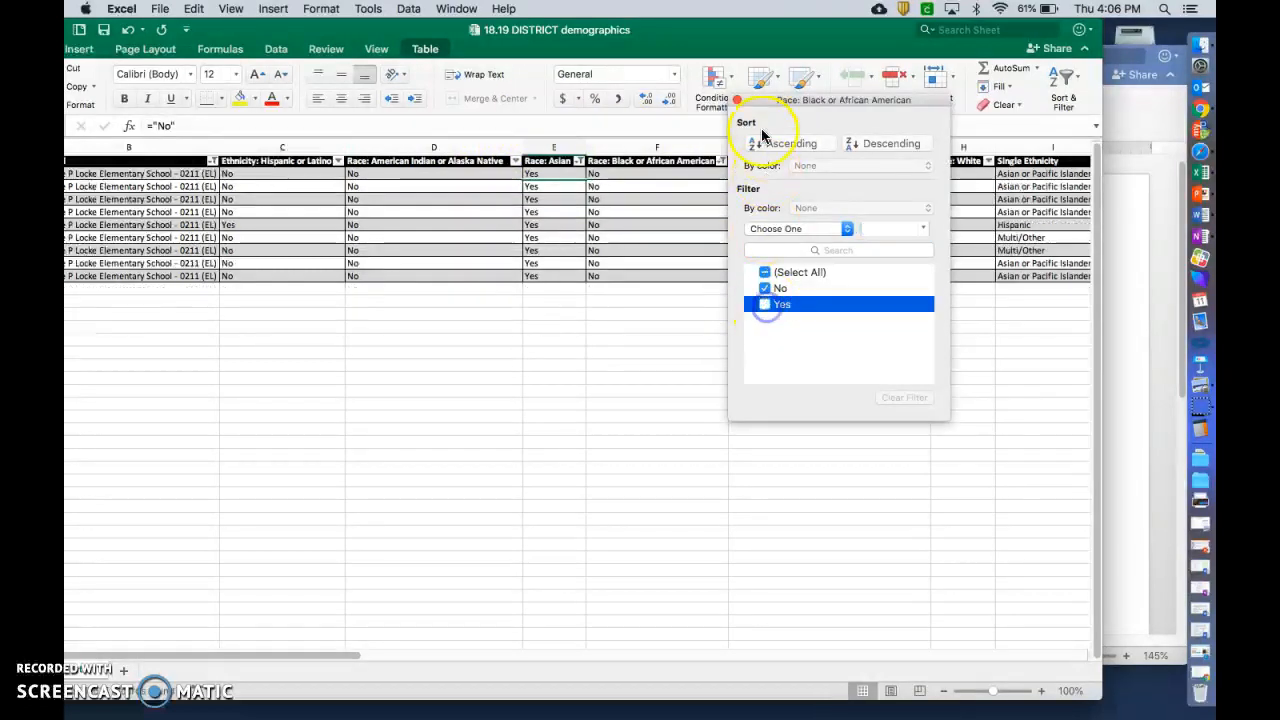
left_click(737, 100)
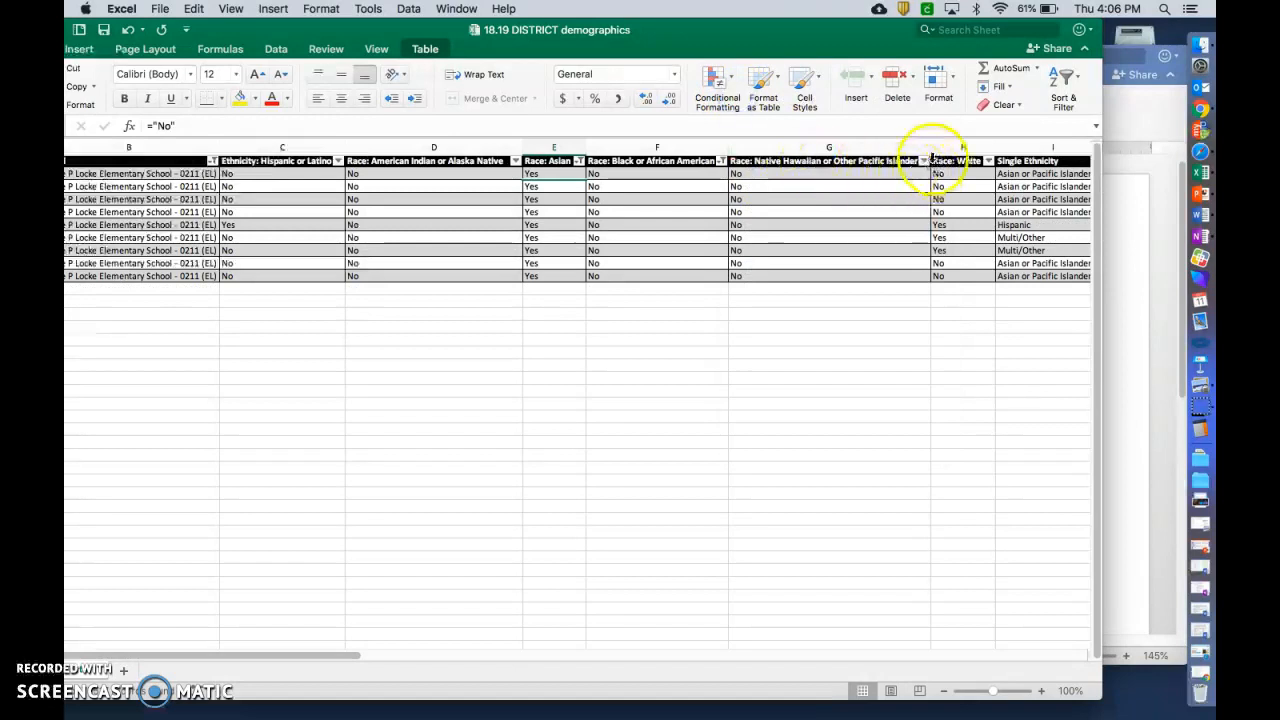
left_click(922, 161)
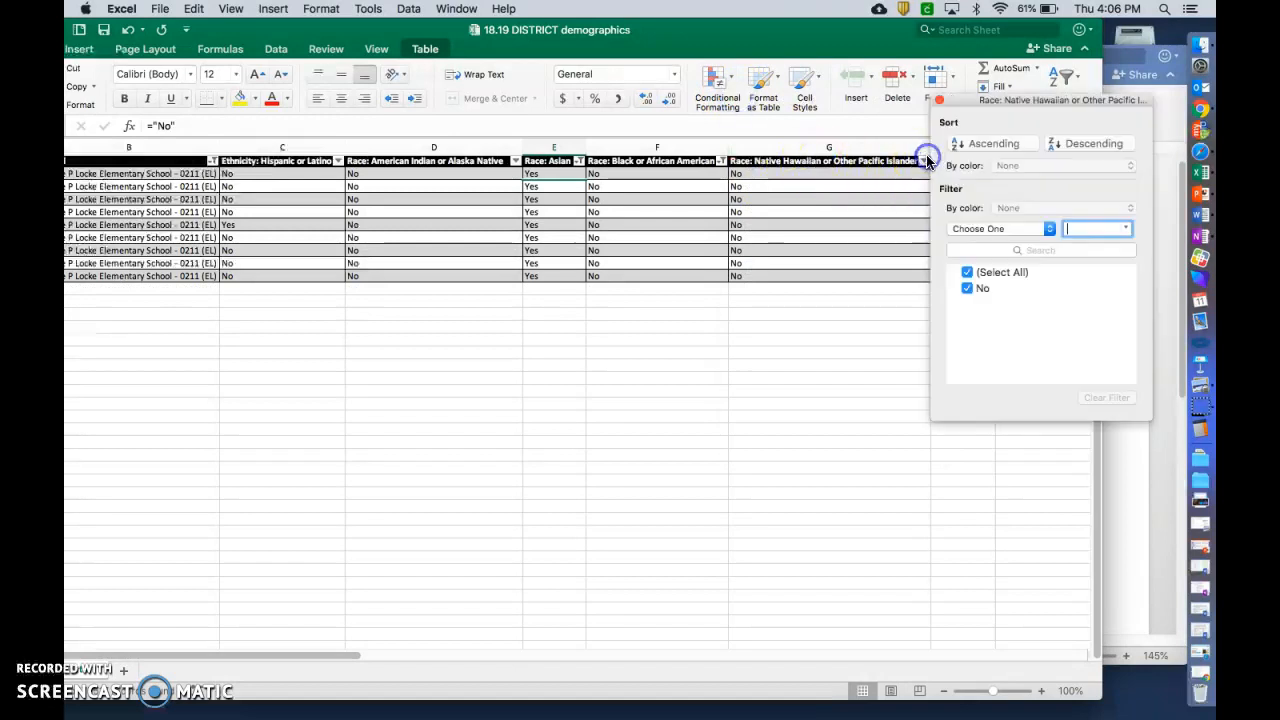
left_click(939, 100)
left_click(988, 161)
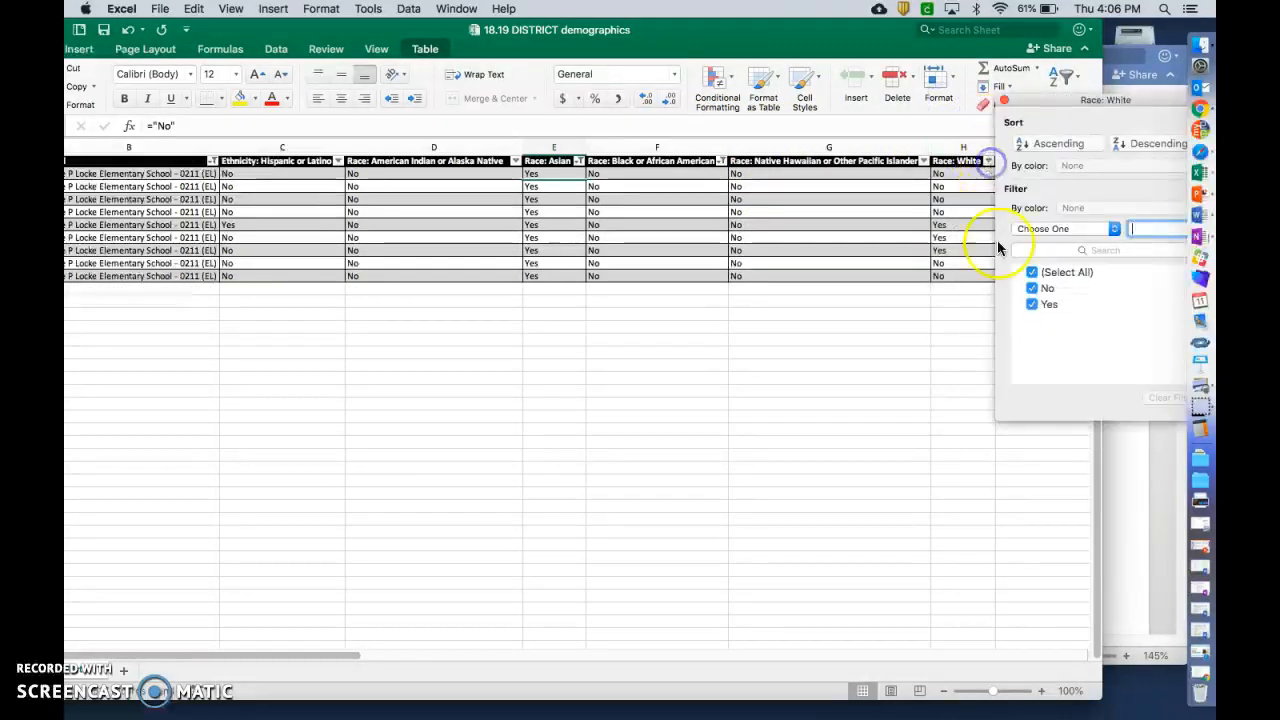
left_click(1031, 305)
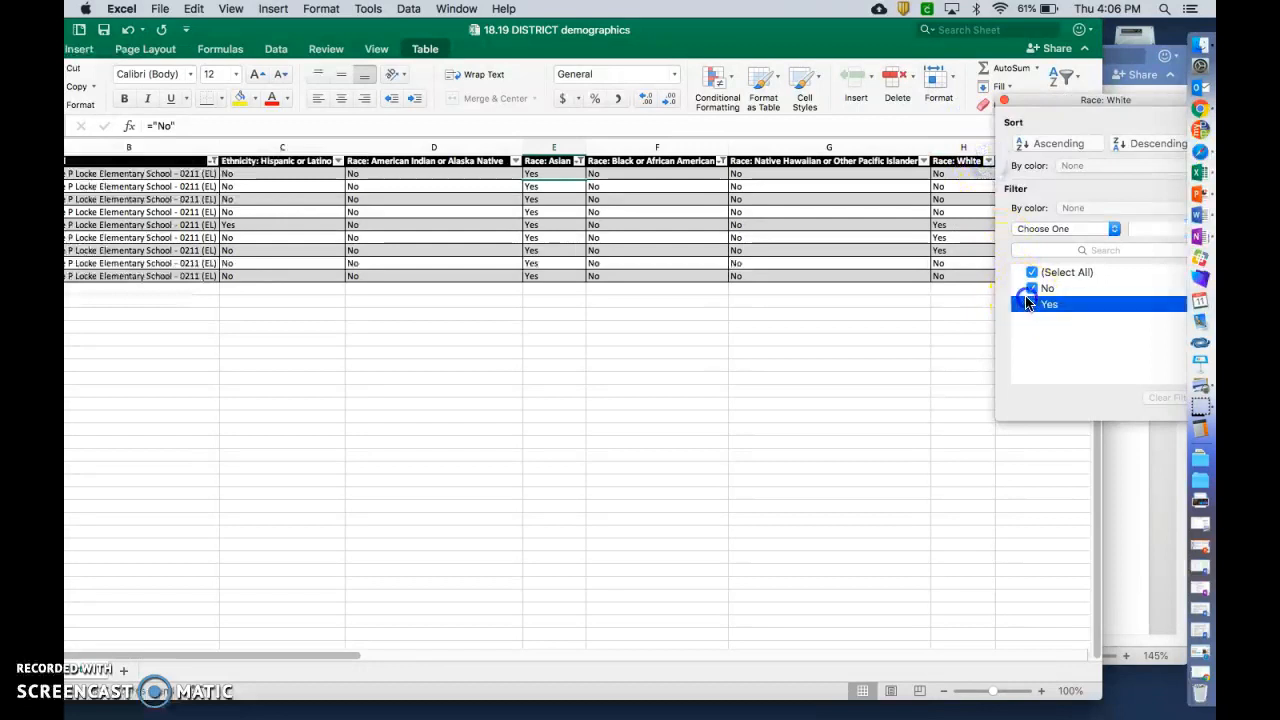
left_click(1004, 104)
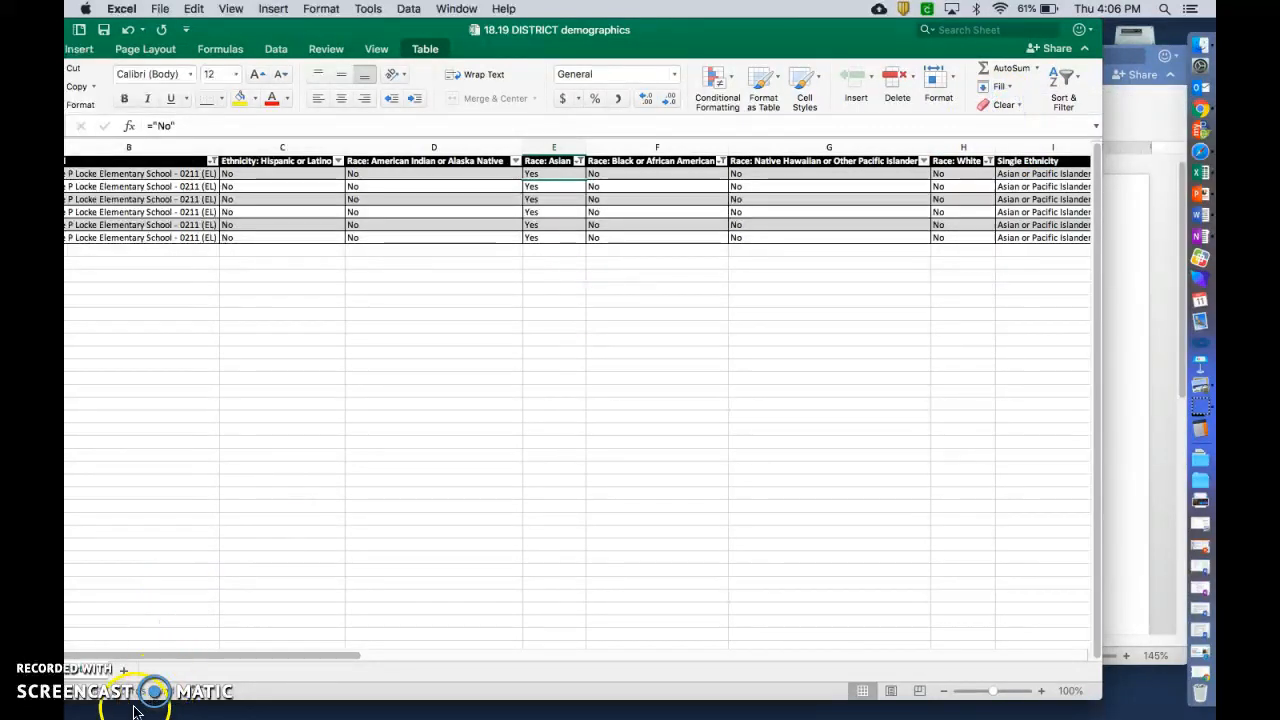
Step: Switch to the Word data collection tool and enter "6 =" for Asian under All Students
left_click_drag(387, 33, 447, 33)
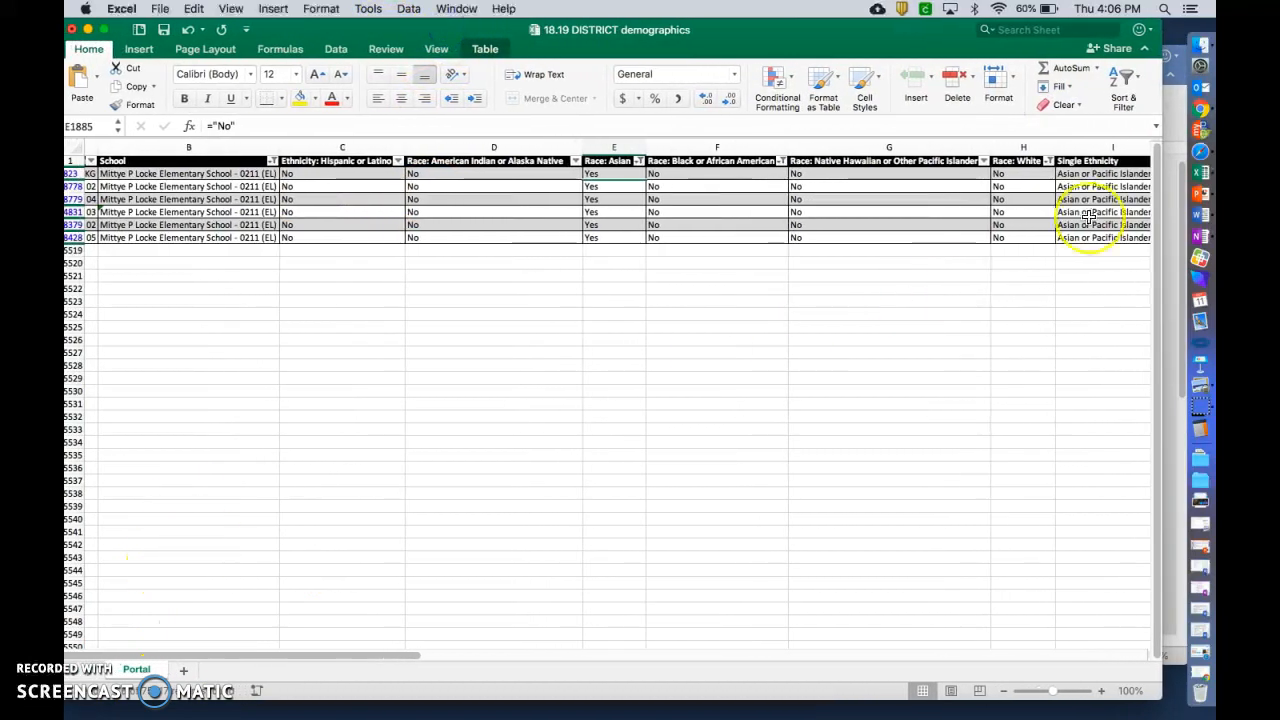
left_click(1195, 125)
left_click(933, 455)
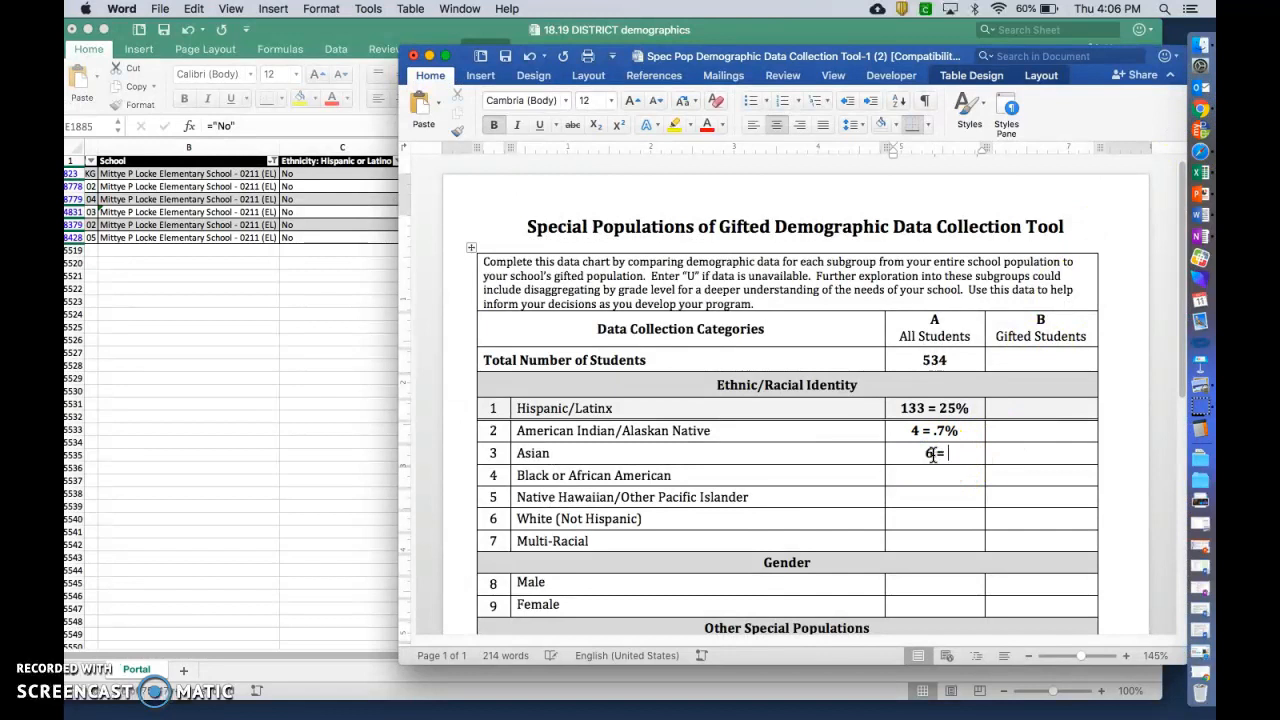
Step: Switch to Calculator and divide the 6 Asian students by the school total of 534
left_click(1199, 430)
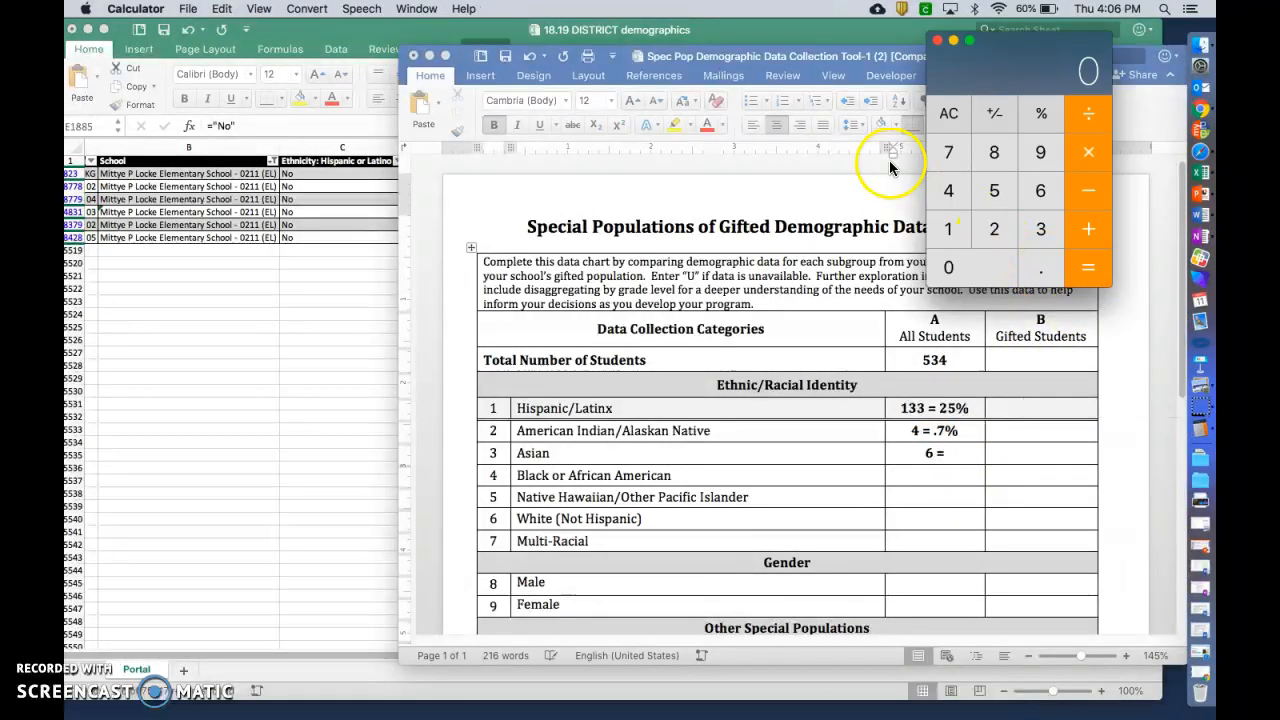
left_click(1090, 116)
left_click(996, 191)
left_click(1037, 222)
left_click(946, 186)
left_click(1095, 268)
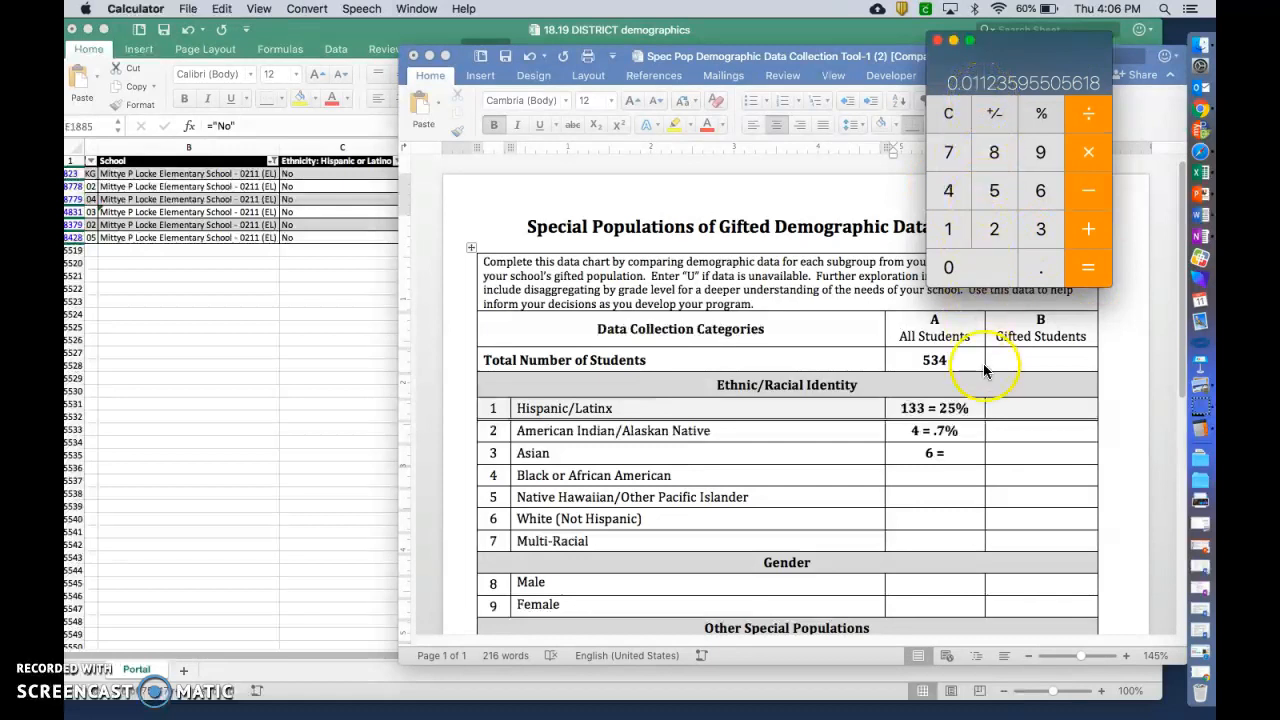
Step: Return to the Word table and complete the Asian entry under All Students as "6 = 1%"
left_click(961, 455)
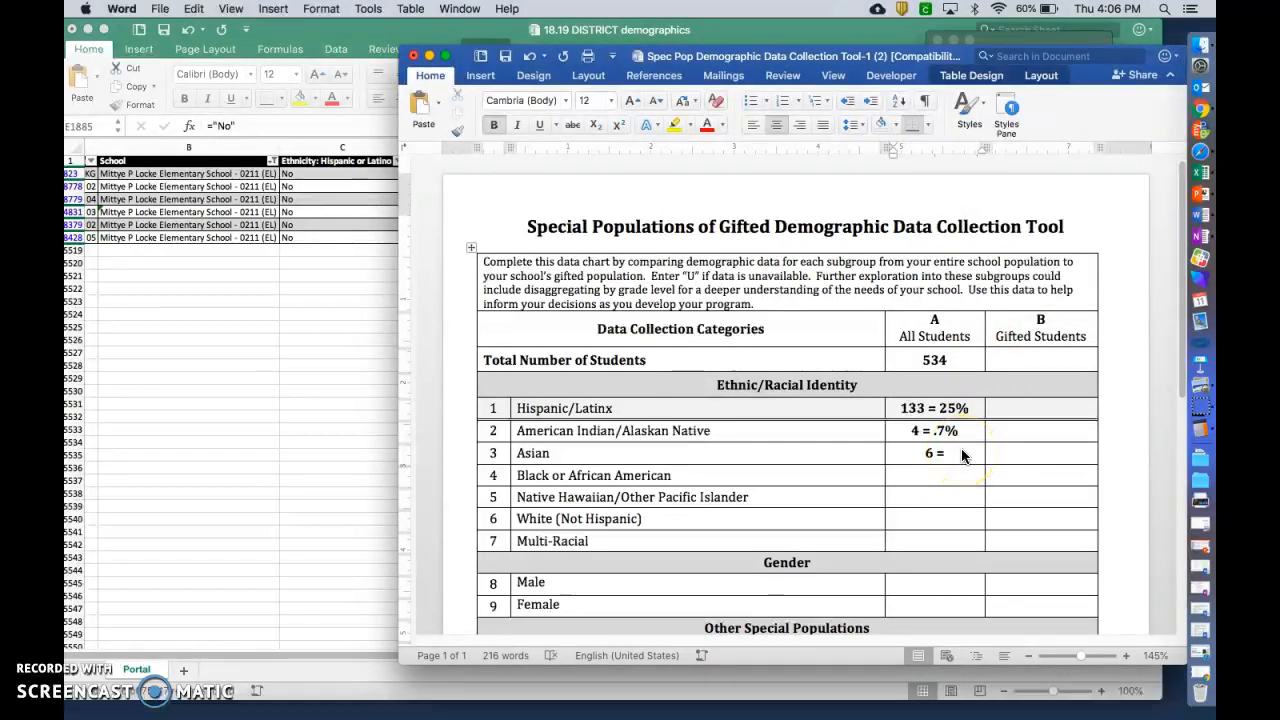
type("1")
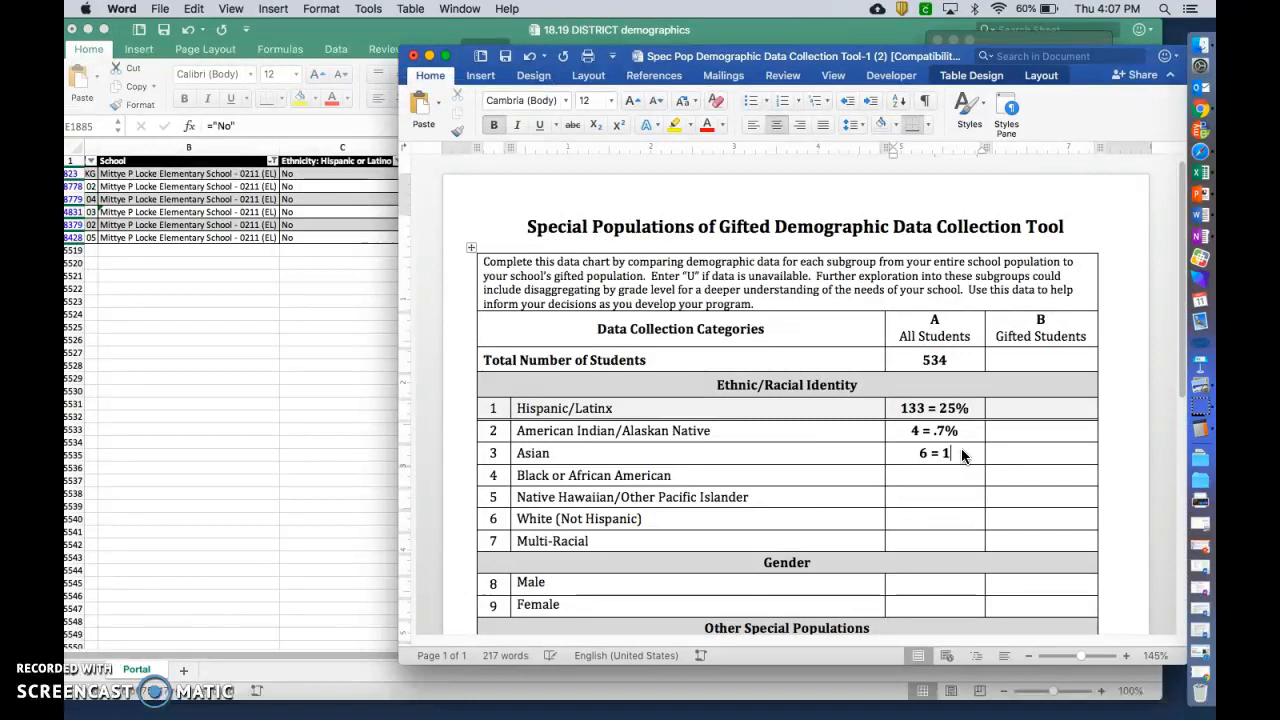
left_click(938, 495)
left_click(150, 593)
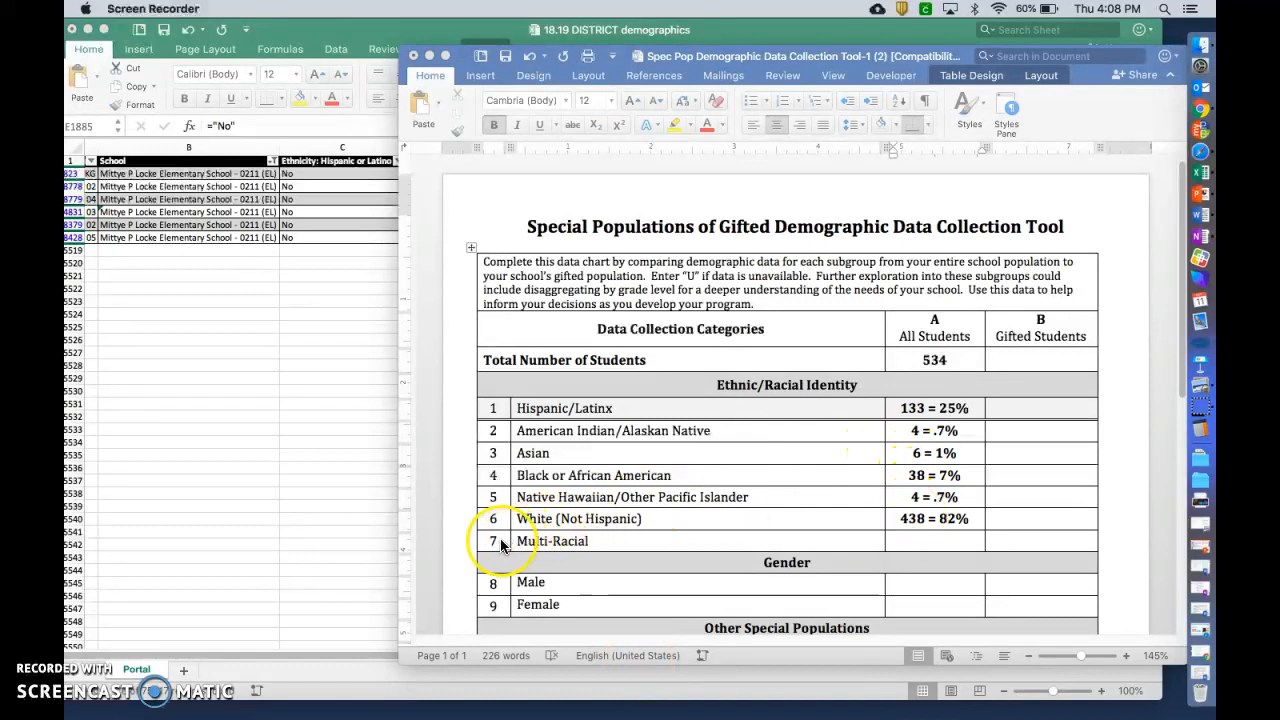
Step: Restore all values in the Race: Asian filter of the Excel workbook and return to the Word data collection tool
left_click(363, 391)
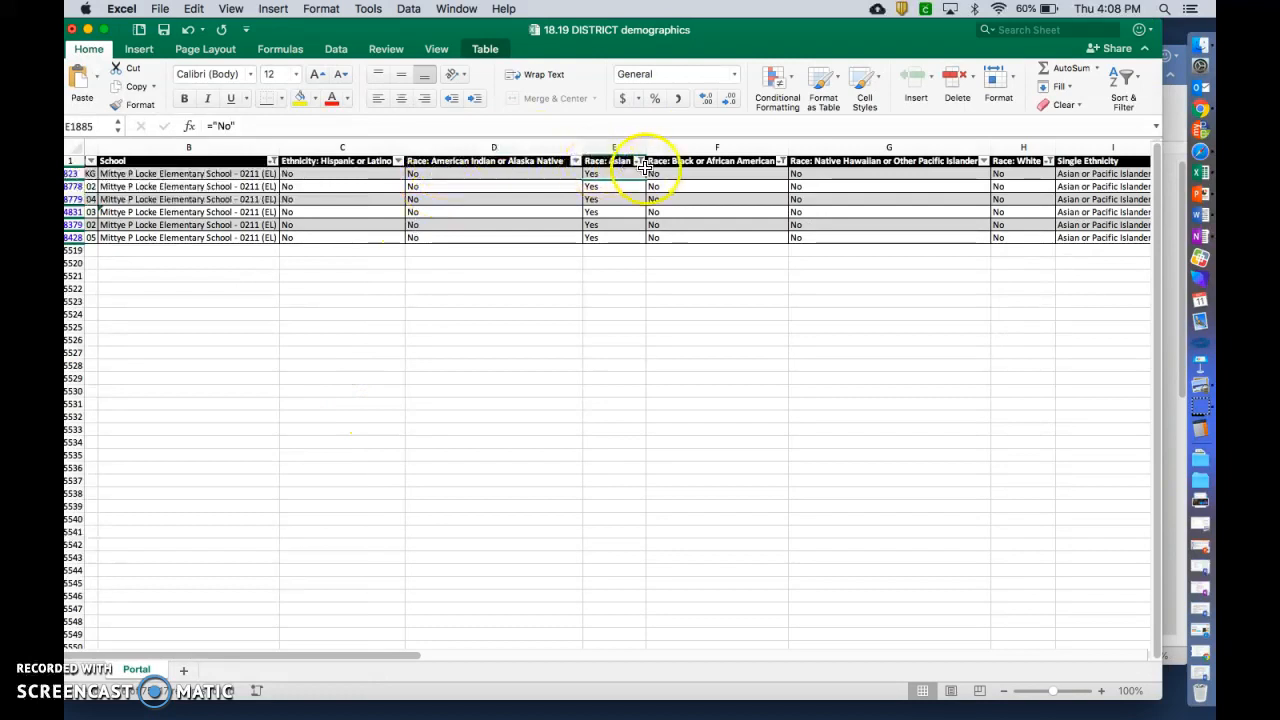
left_click(639, 162)
left_click(682, 273)
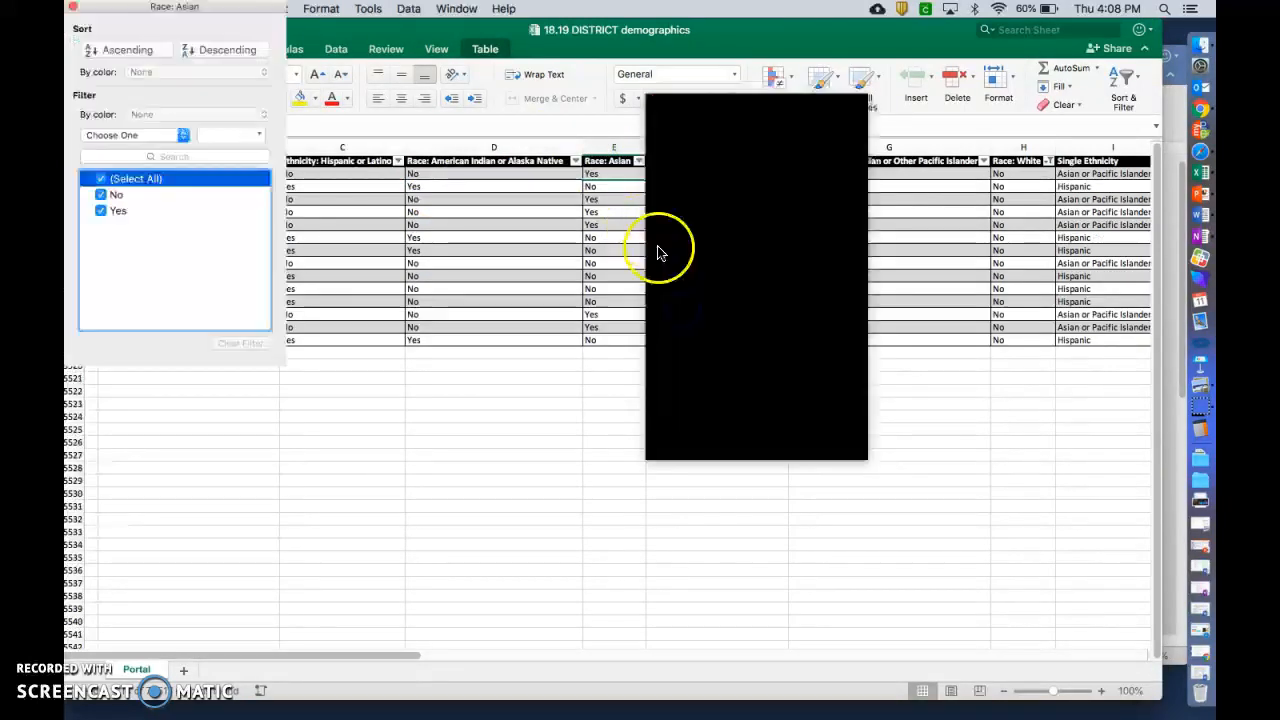
left_click(654, 100)
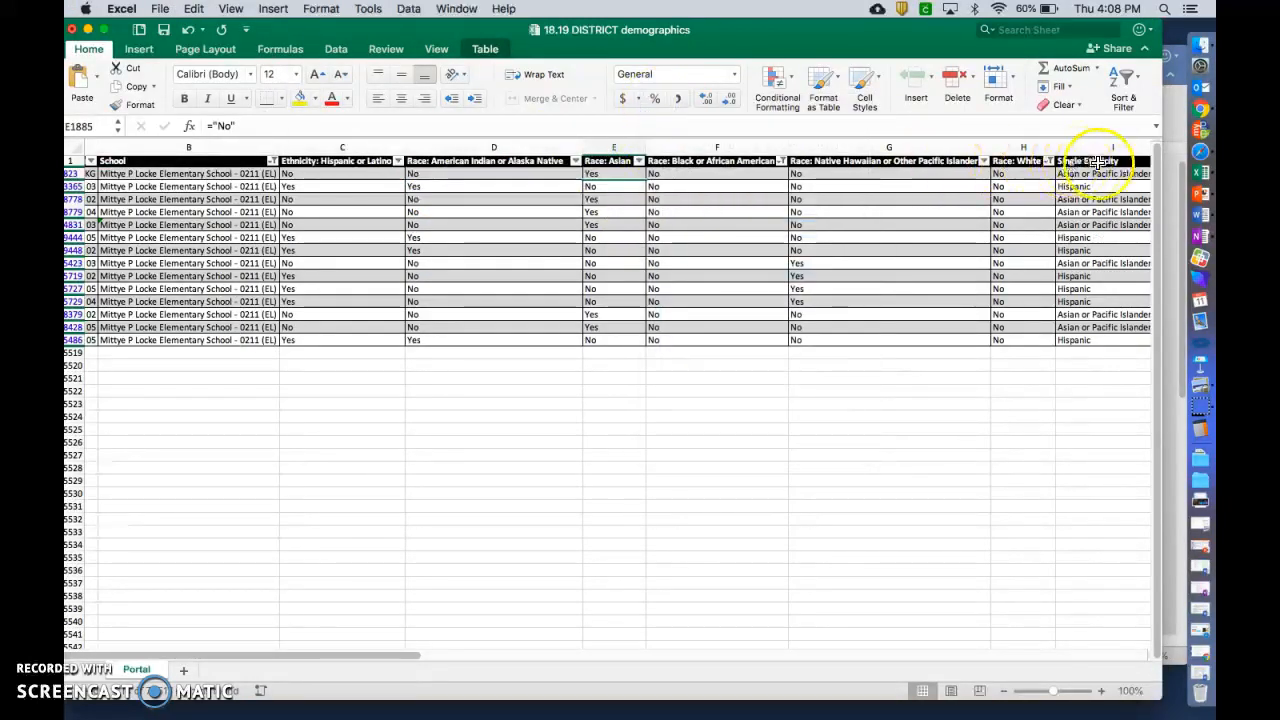
left_click(1173, 135)
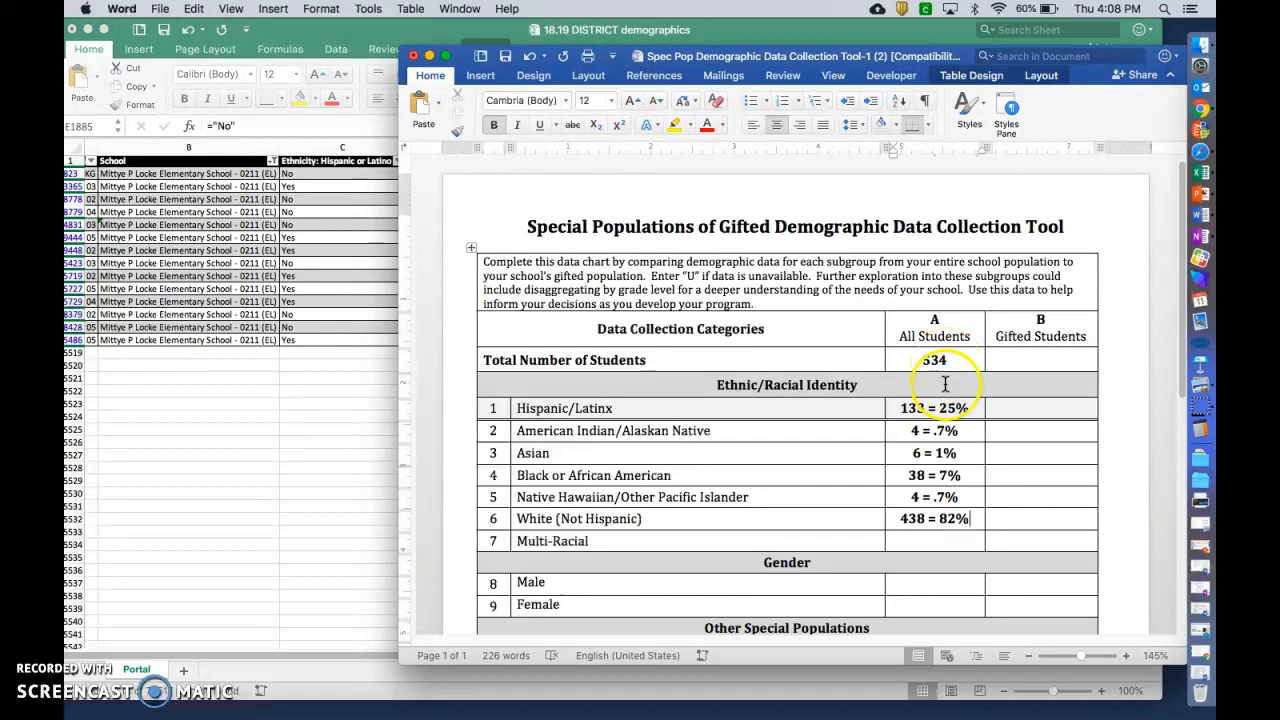
Step: Switch to Calculator and add the All Students race counts 4, 6, 38, 4 and 438 from table rows 2 to 6
left_click(1197, 428)
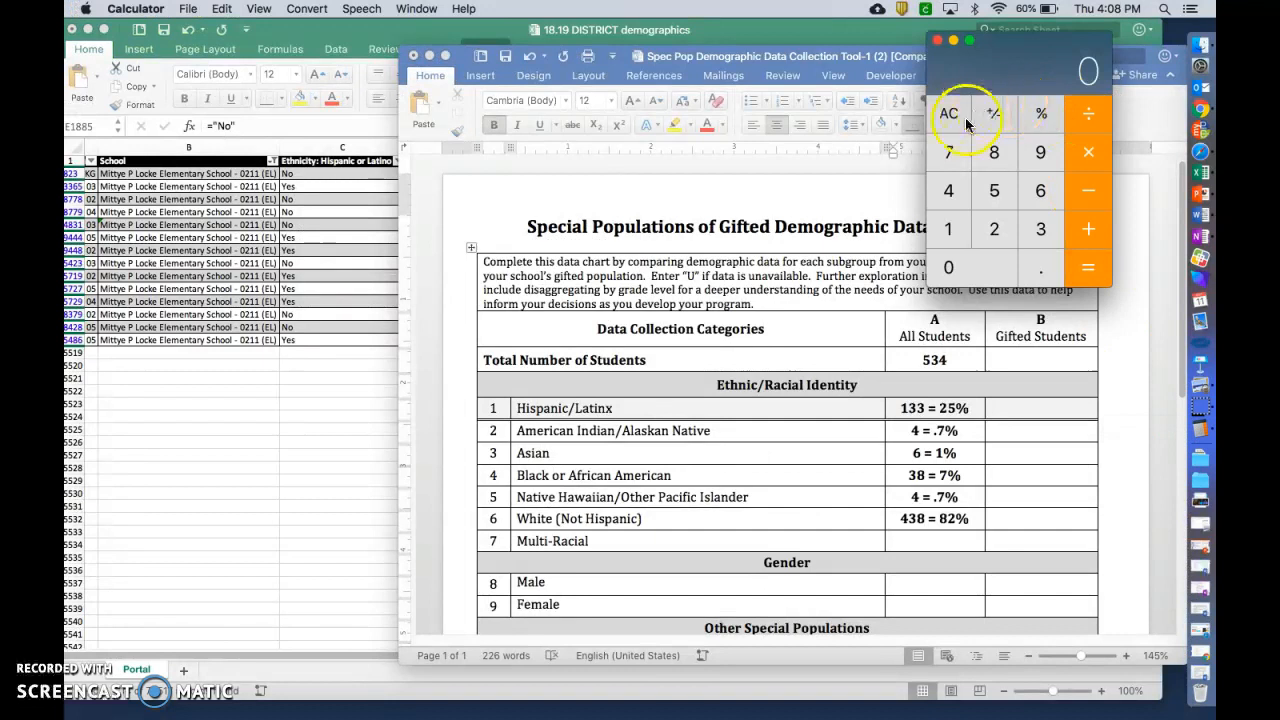
left_click(948, 190)
left_click(1099, 229)
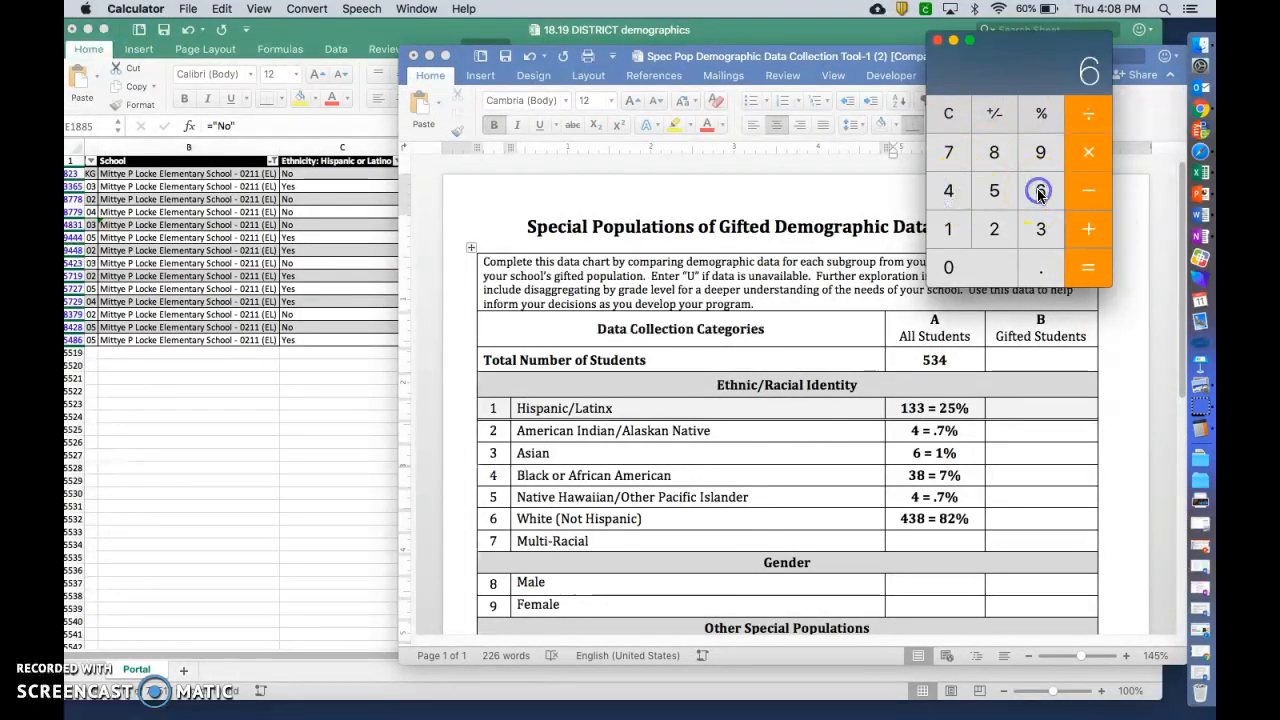
left_click(1074, 233)
left_click(1040, 229)
left_click(1003, 170)
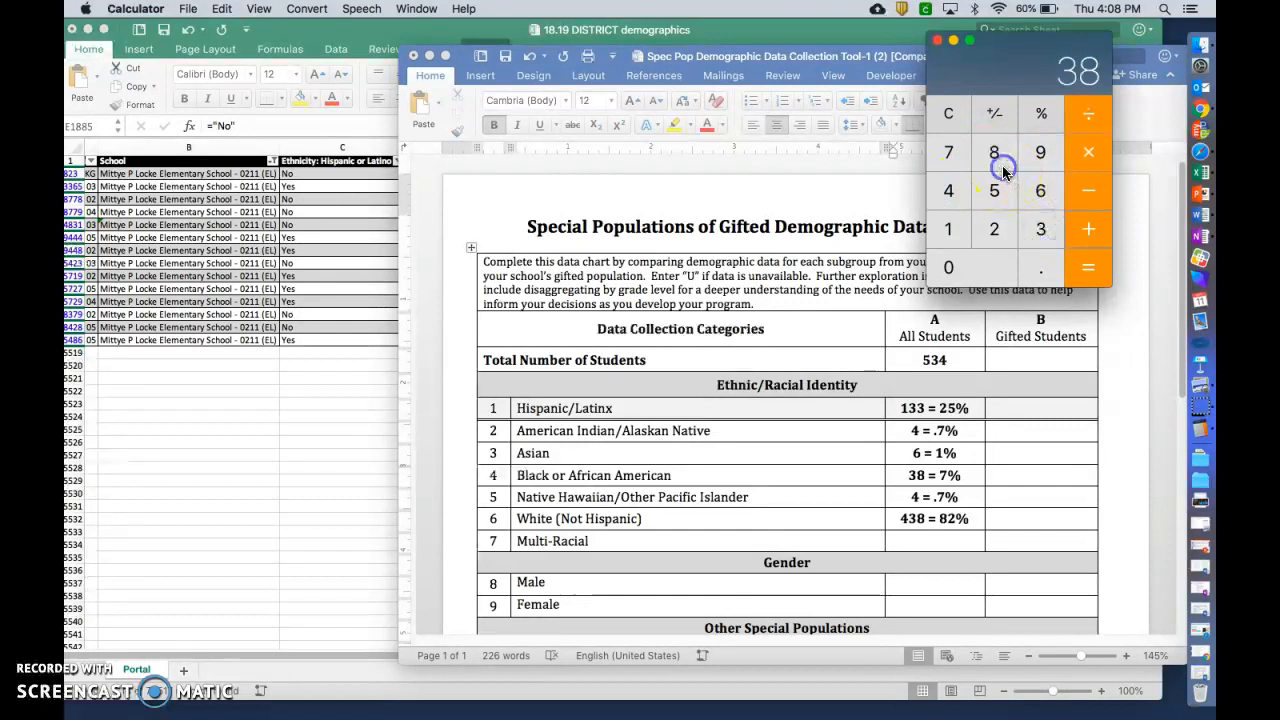
left_click(1087, 224)
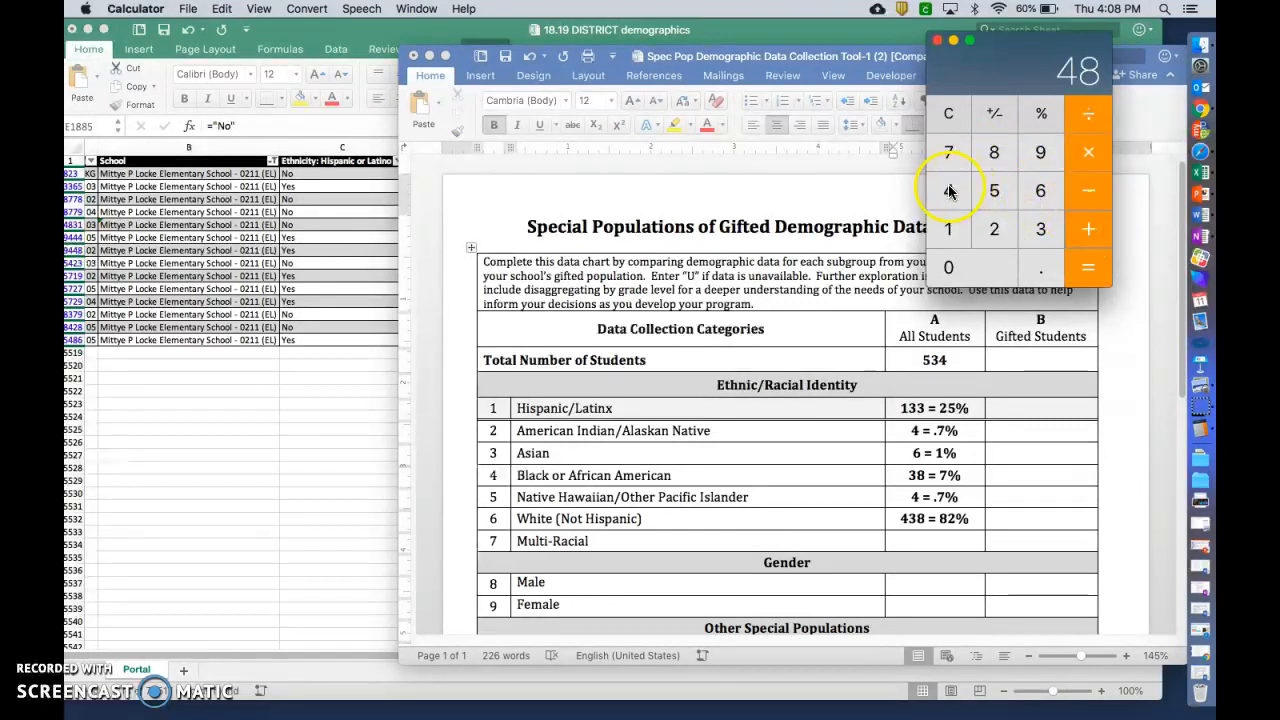
left_click(960, 196)
left_click(1040, 229)
left_click(1004, 168)
left_click(1089, 267)
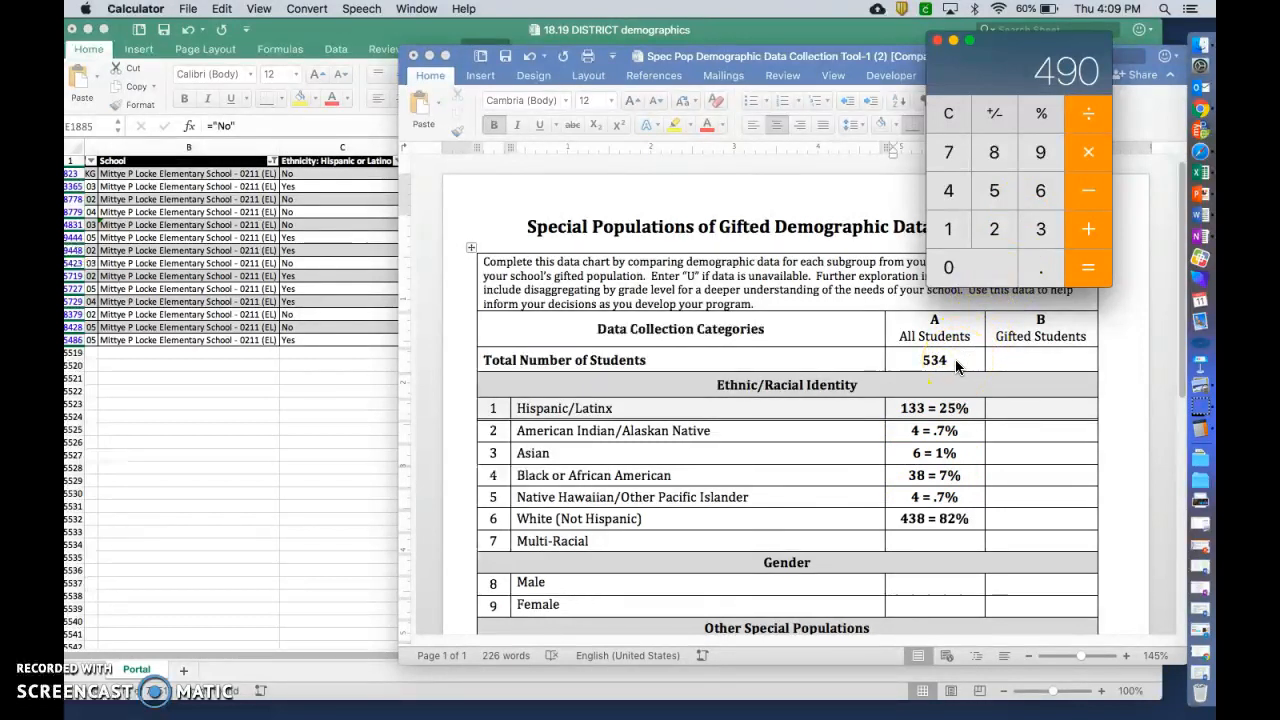
Step: Return to the Word table and enter "44 =" for Multi-Racial under All Students
left_click(926, 549)
left_click(921, 540)
type("44 =")
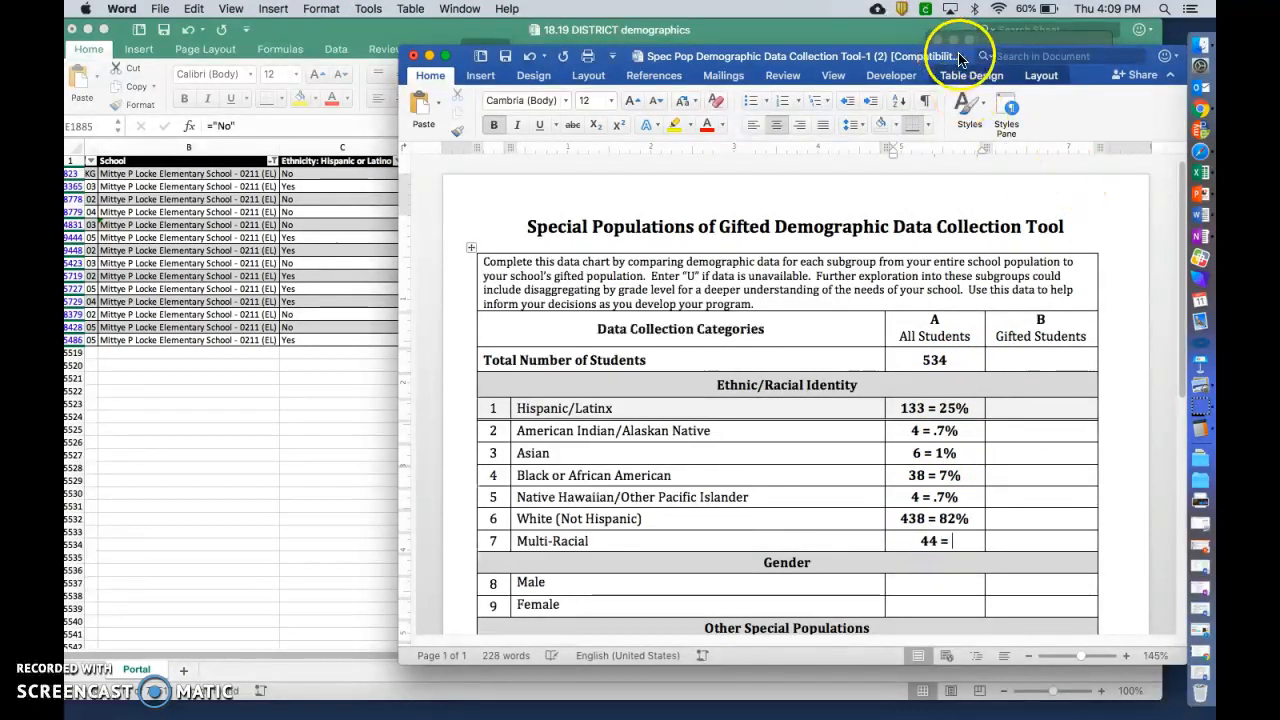
Step: Move the document window clear of Calculator and divide the 44 multi-racial students by the school total of 534
left_click_drag(966, 55, 697, 55)
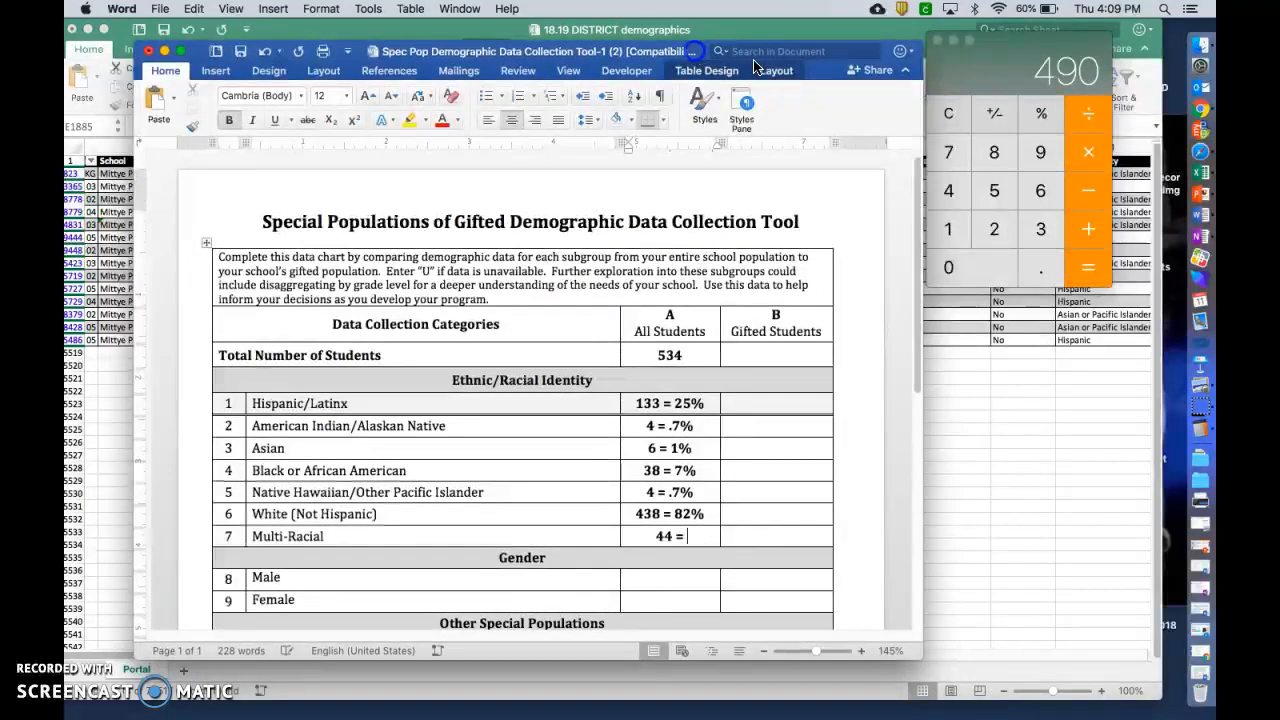
left_click(957, 118)
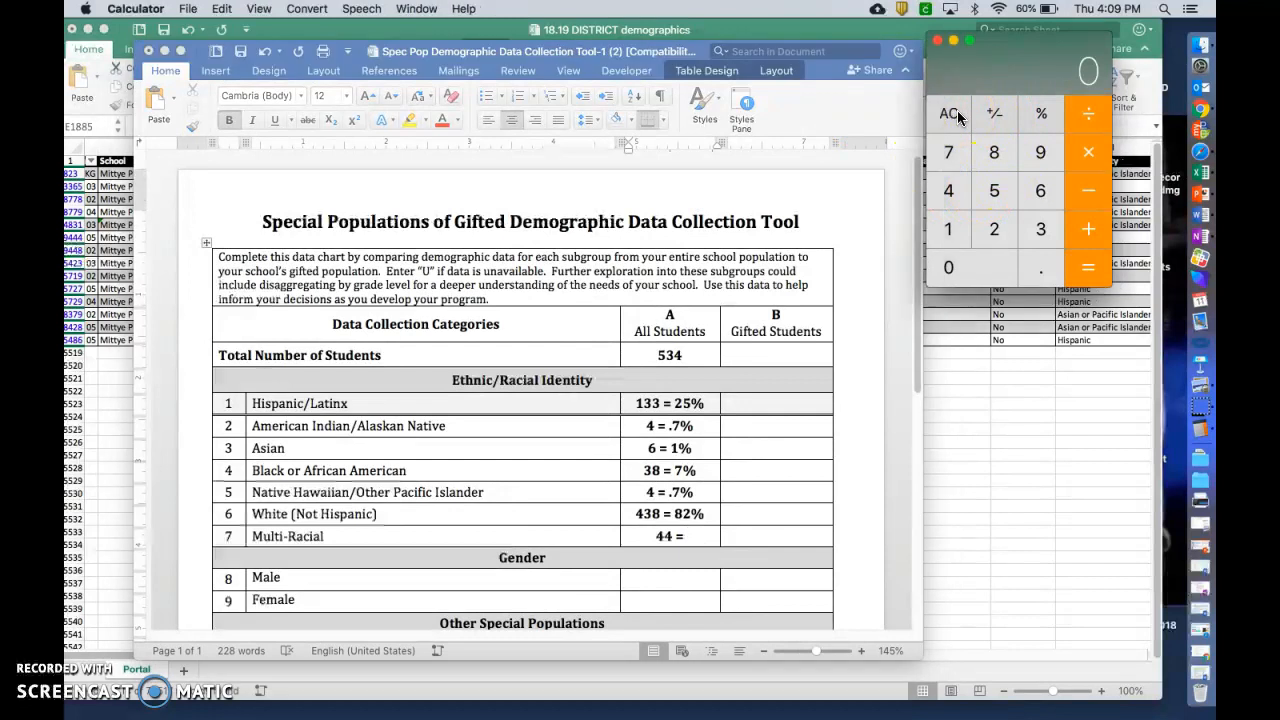
double_click(945, 192)
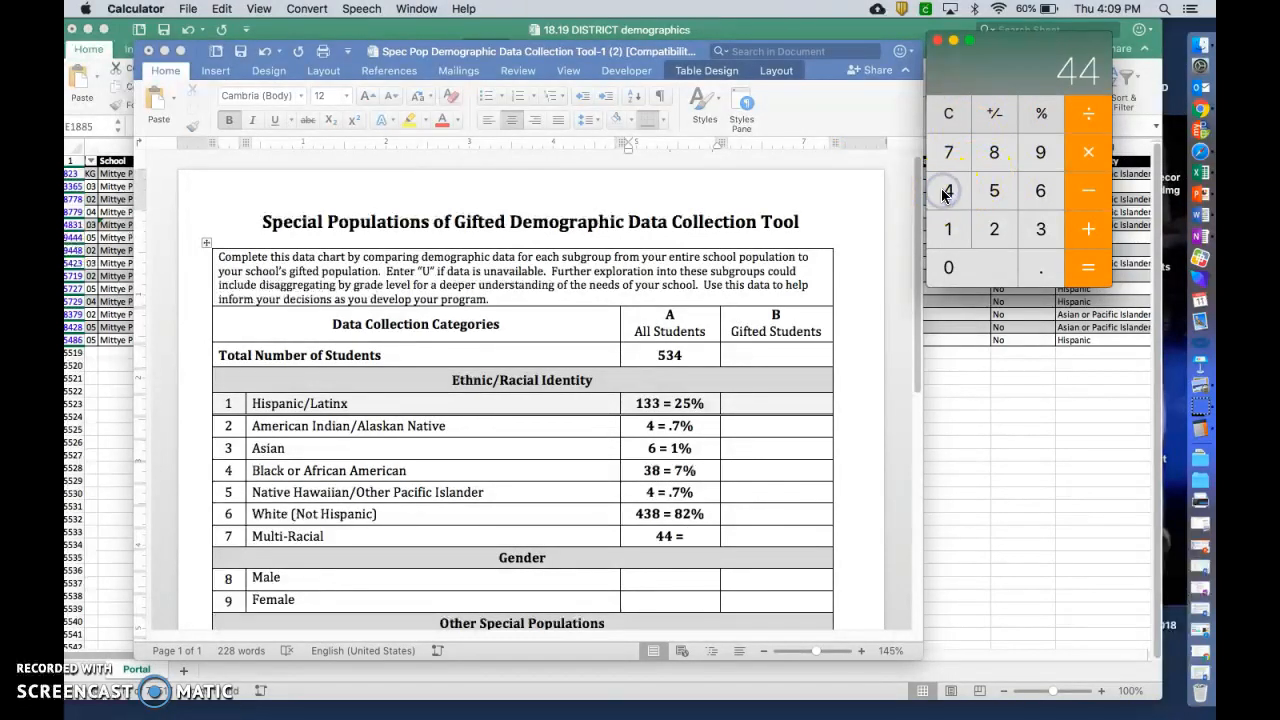
left_click(1089, 114)
left_click(1039, 229)
left_click(948, 190)
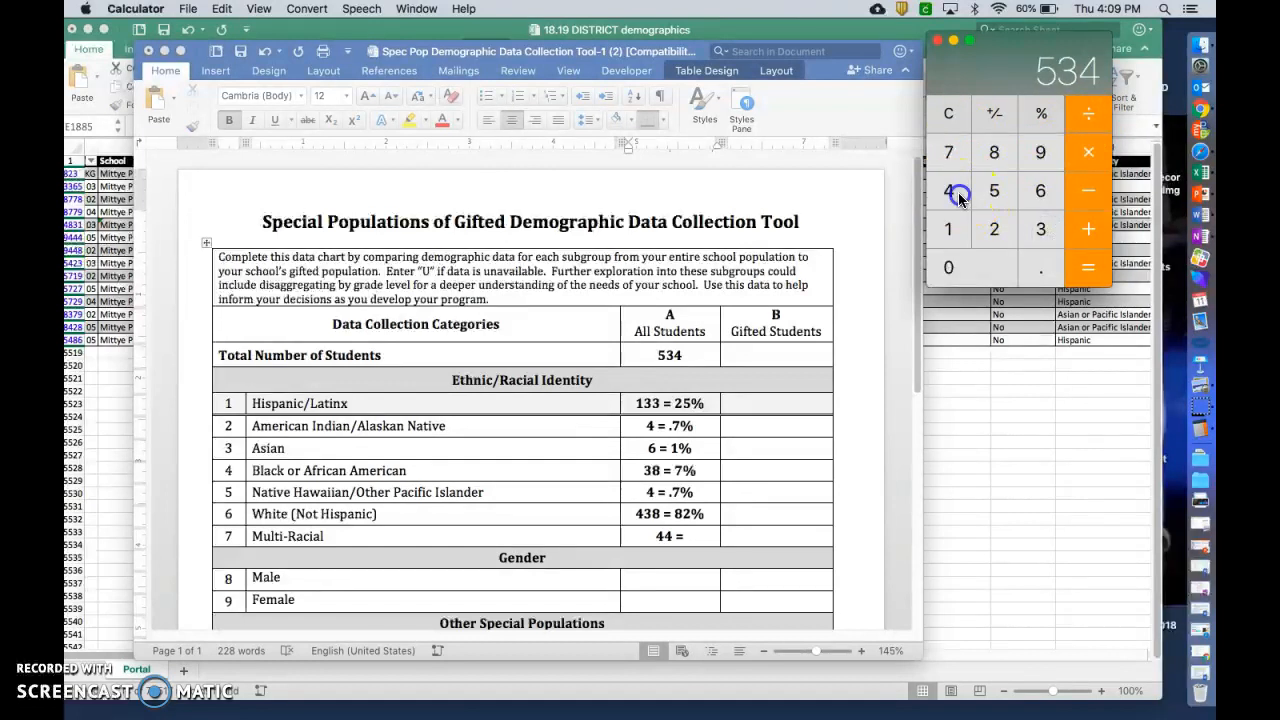
left_click(1083, 266)
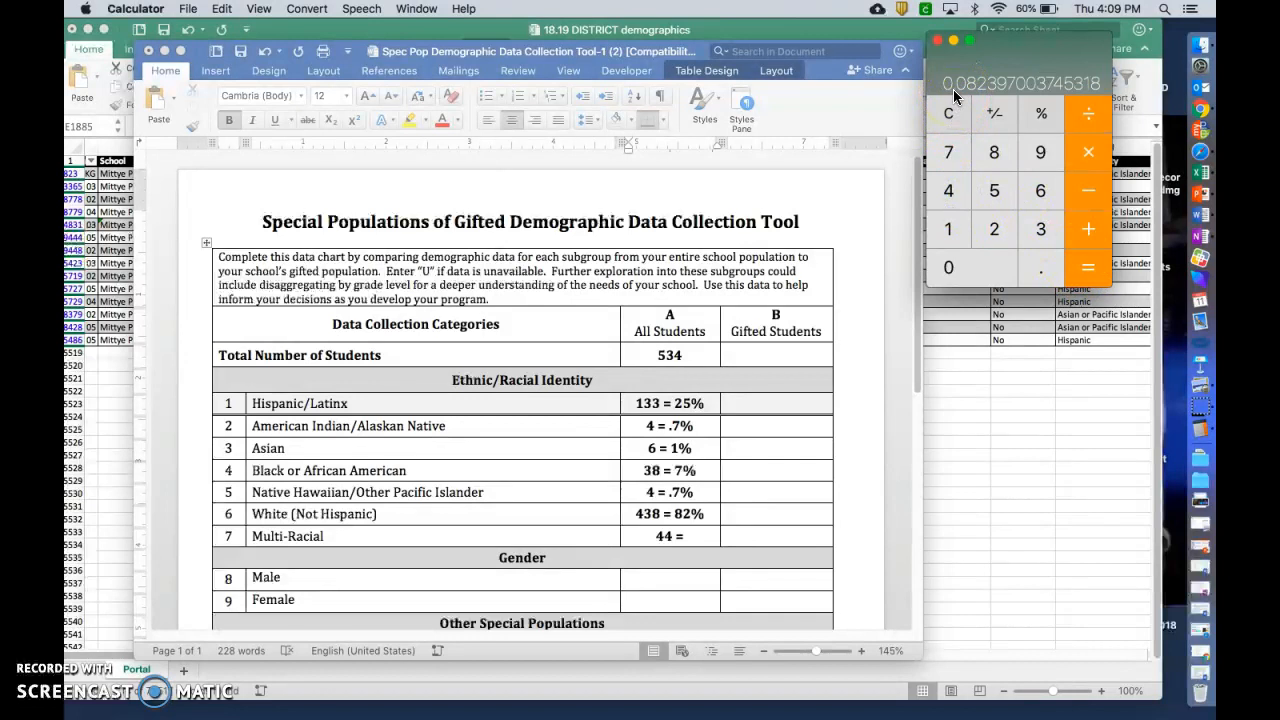
Step: Complete the Multi-Racial entry under All Students as "44 = 8%" and place the cursor in the IEP cell of the same column
left_click(690, 535)
type("8%")
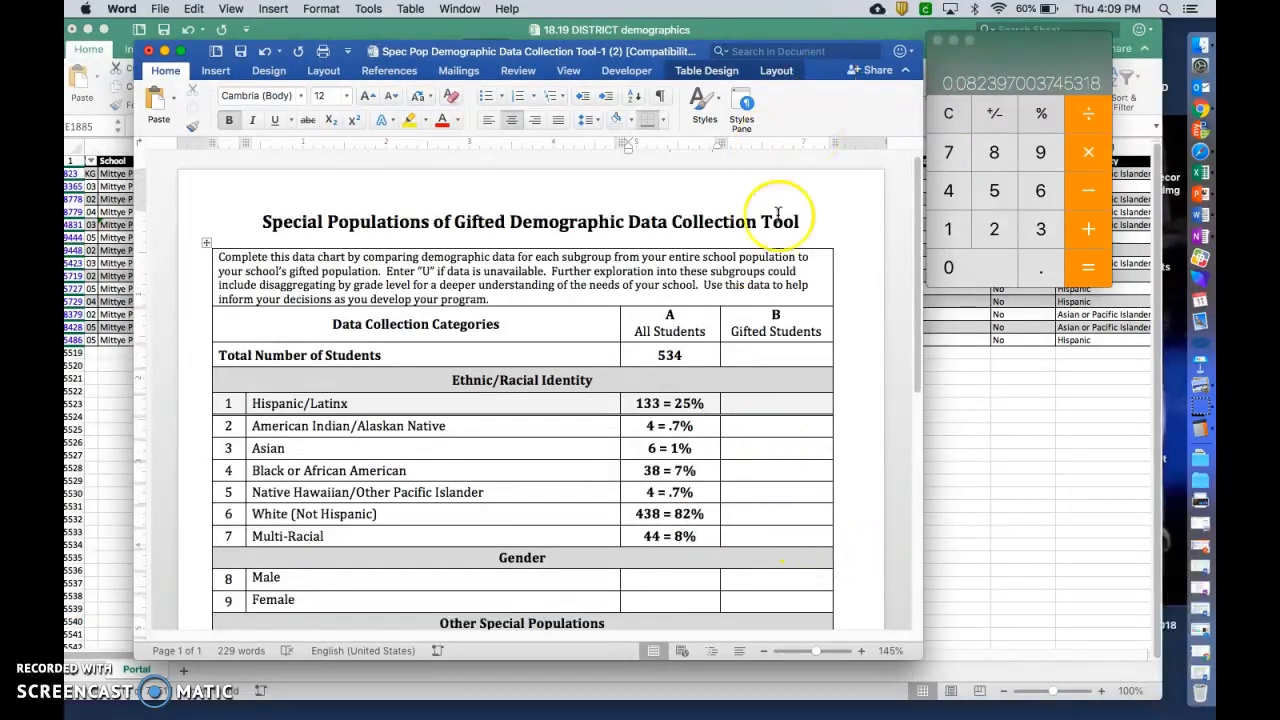
scroll(767, 429, "down", 3)
scroll(767, 429, "down", 4)
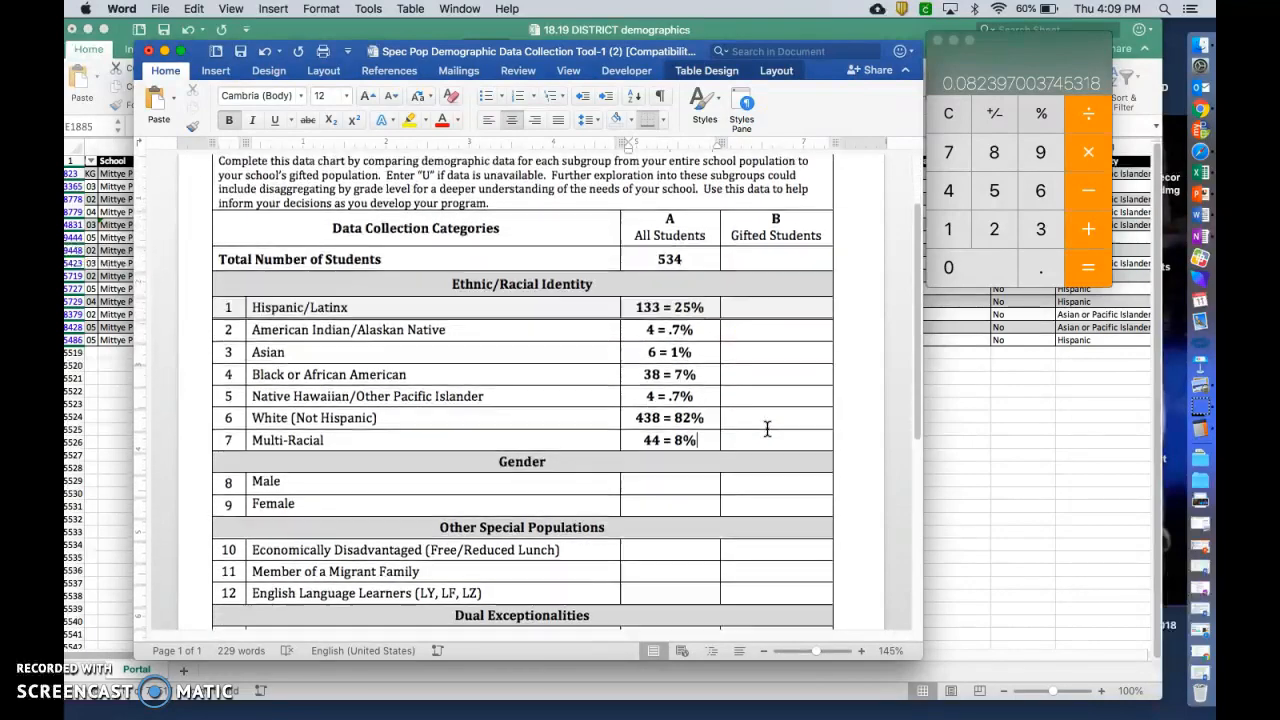
scroll(767, 429, "down", 3)
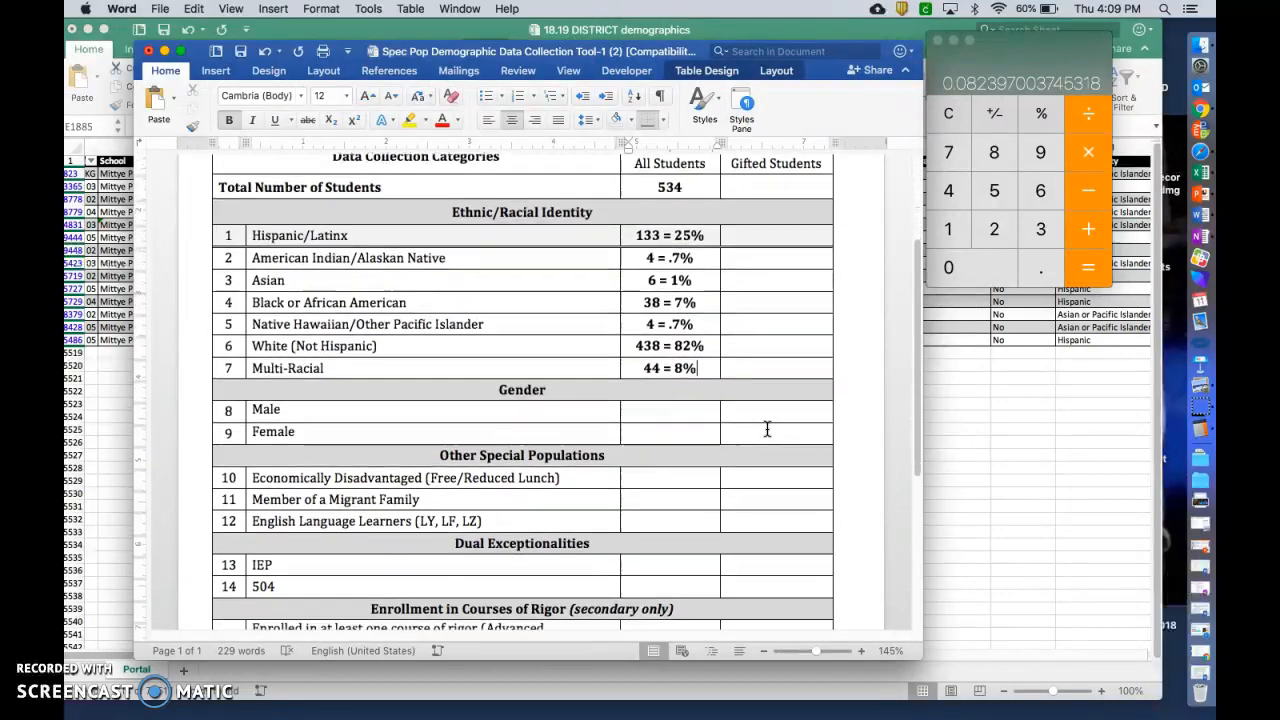
scroll(701, 459, "down", 3)
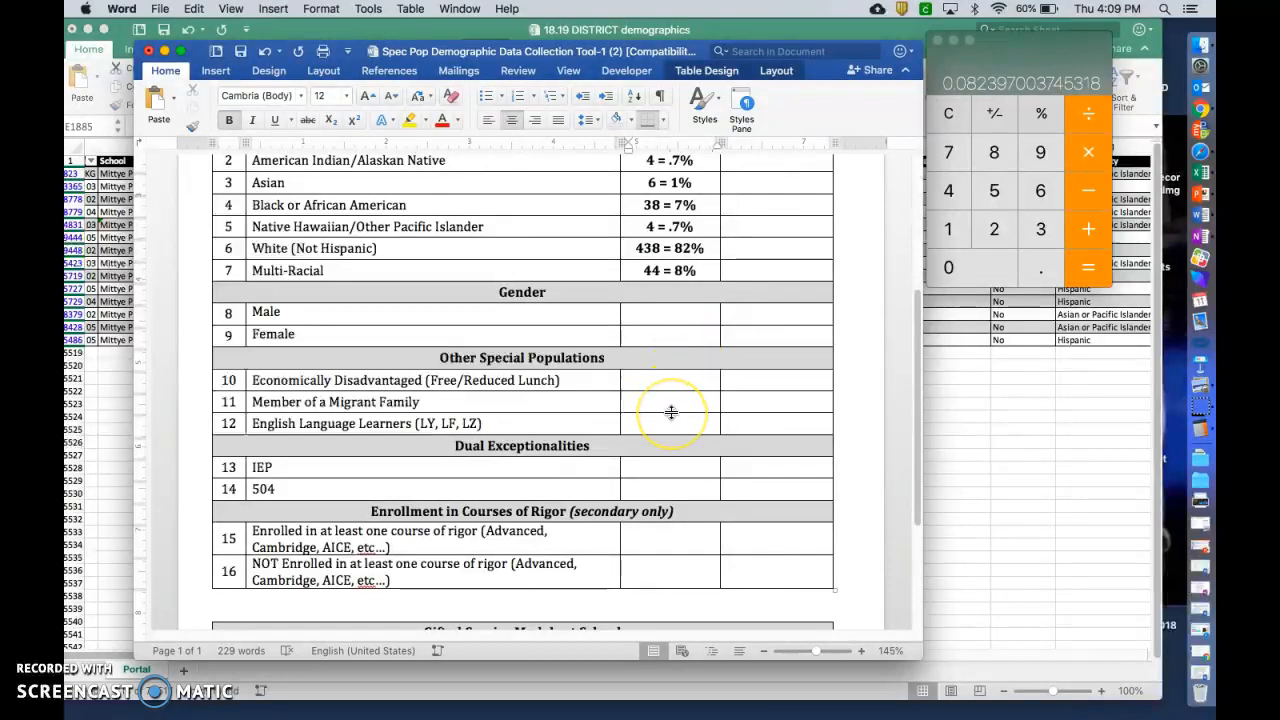
left_click(658, 471)
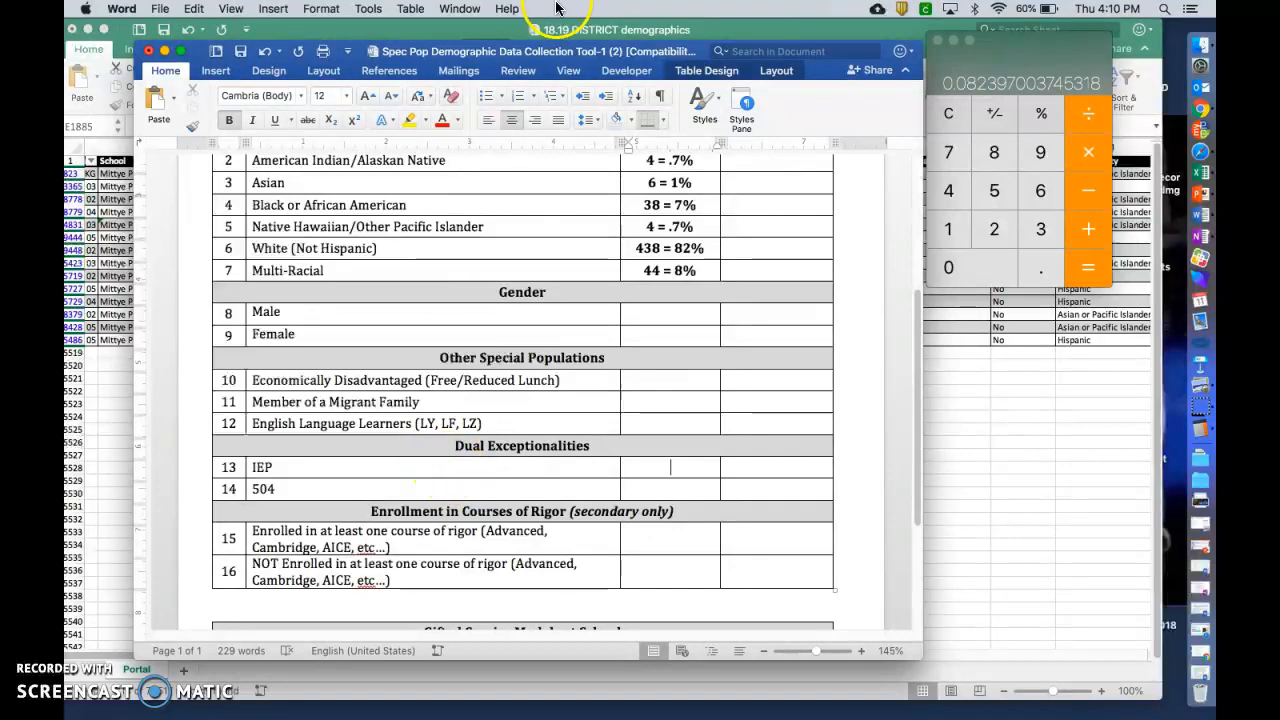
Step: Switch to the Excel workbook and restore all values in the Race: Black or African American and Race: White filters
left_click_drag(476, 56, 788, 48)
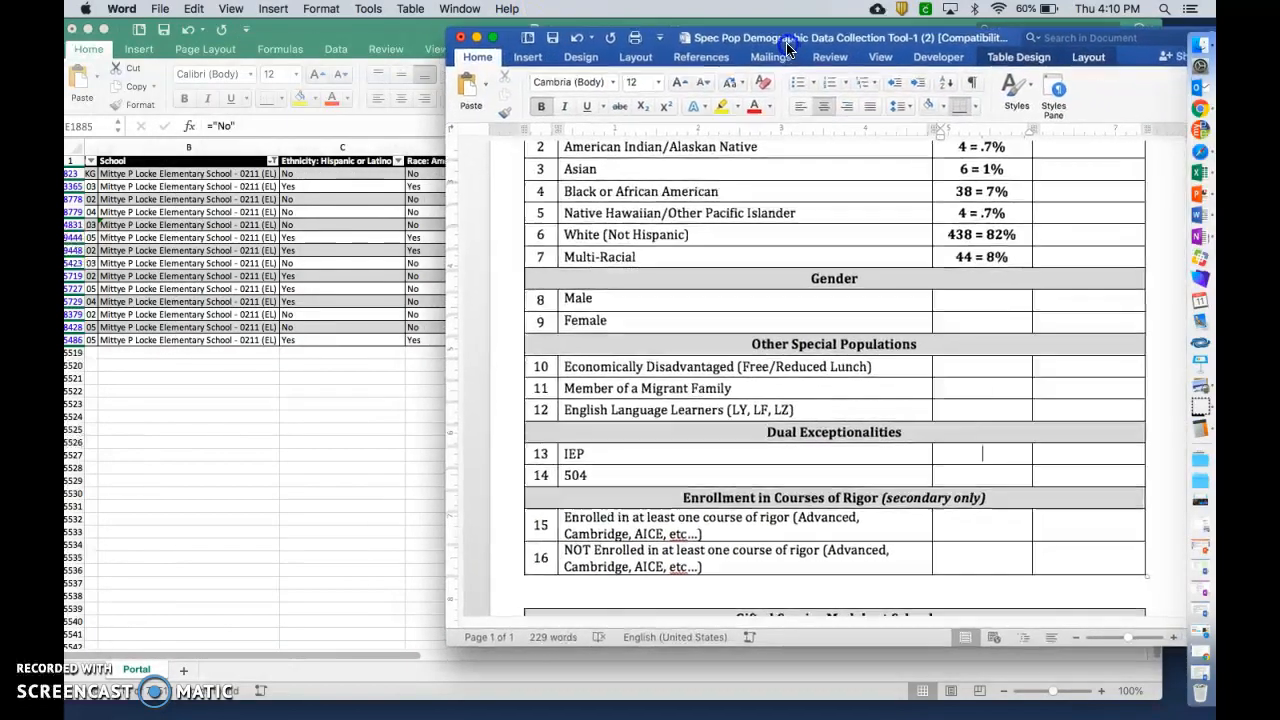
left_click(311, 388)
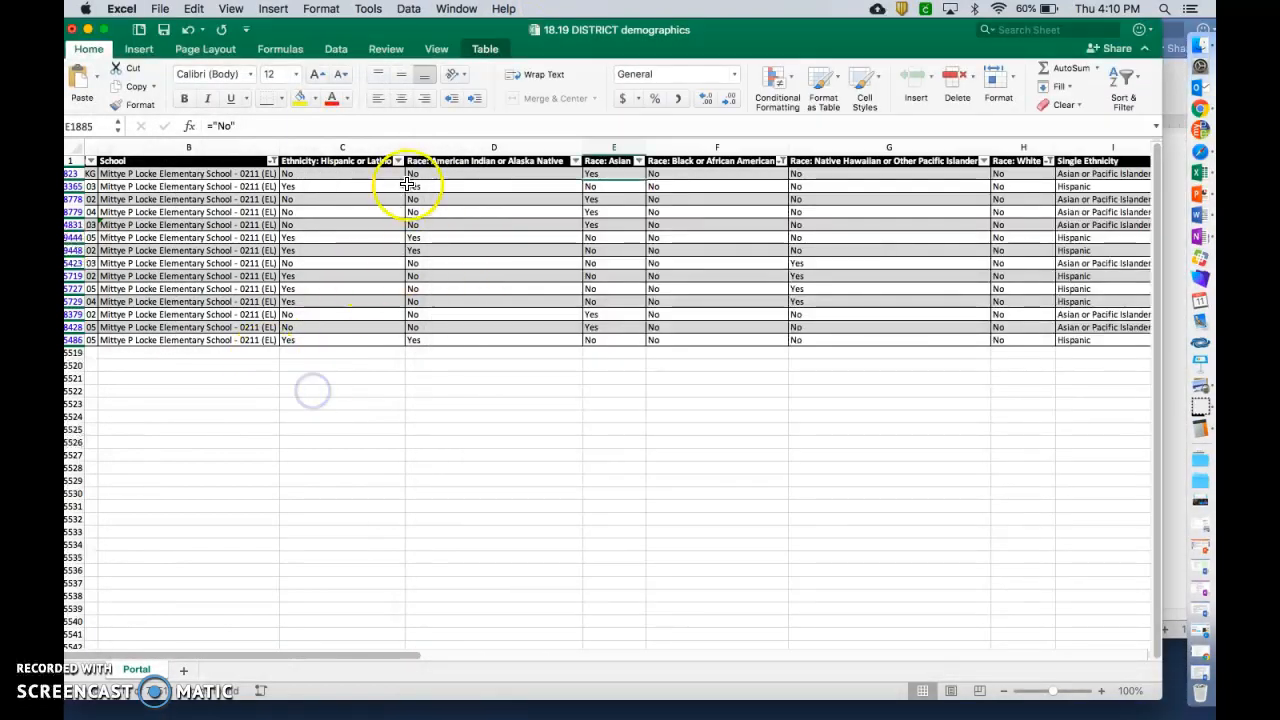
left_click(780, 162)
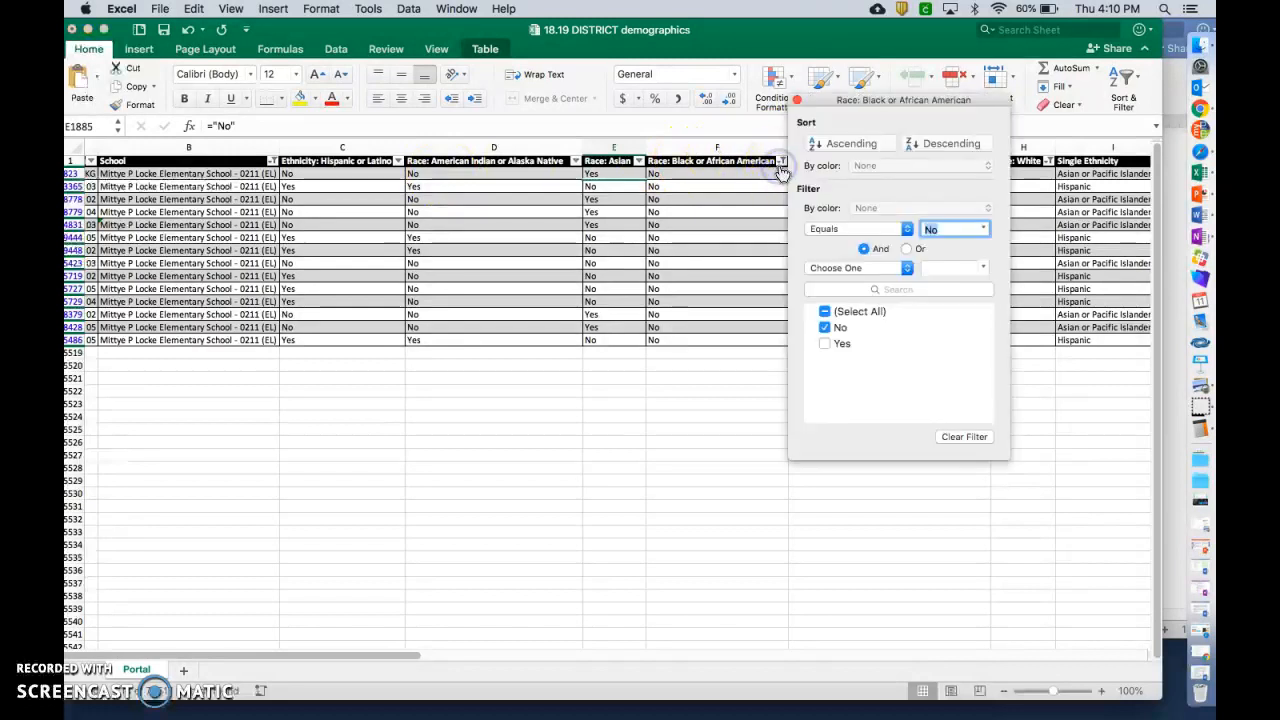
left_click(825, 311)
left_click(805, 80)
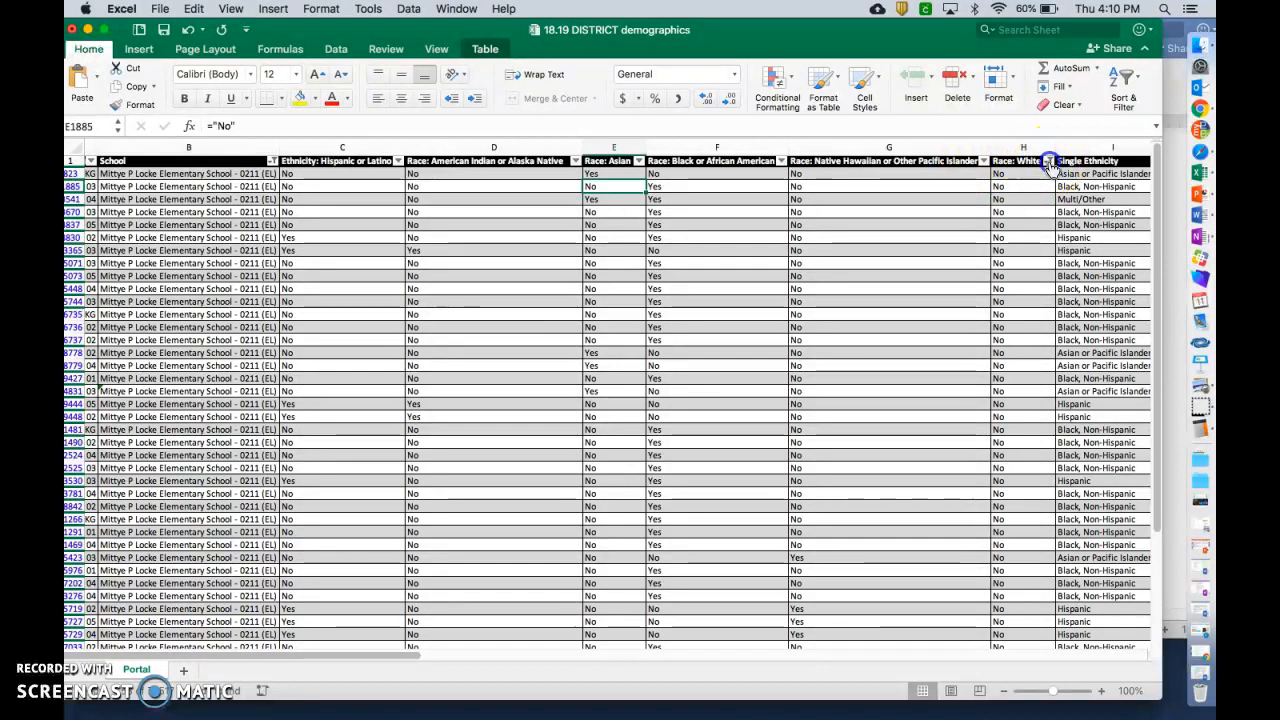
left_click(1048, 162)
left_click(1040, 312)
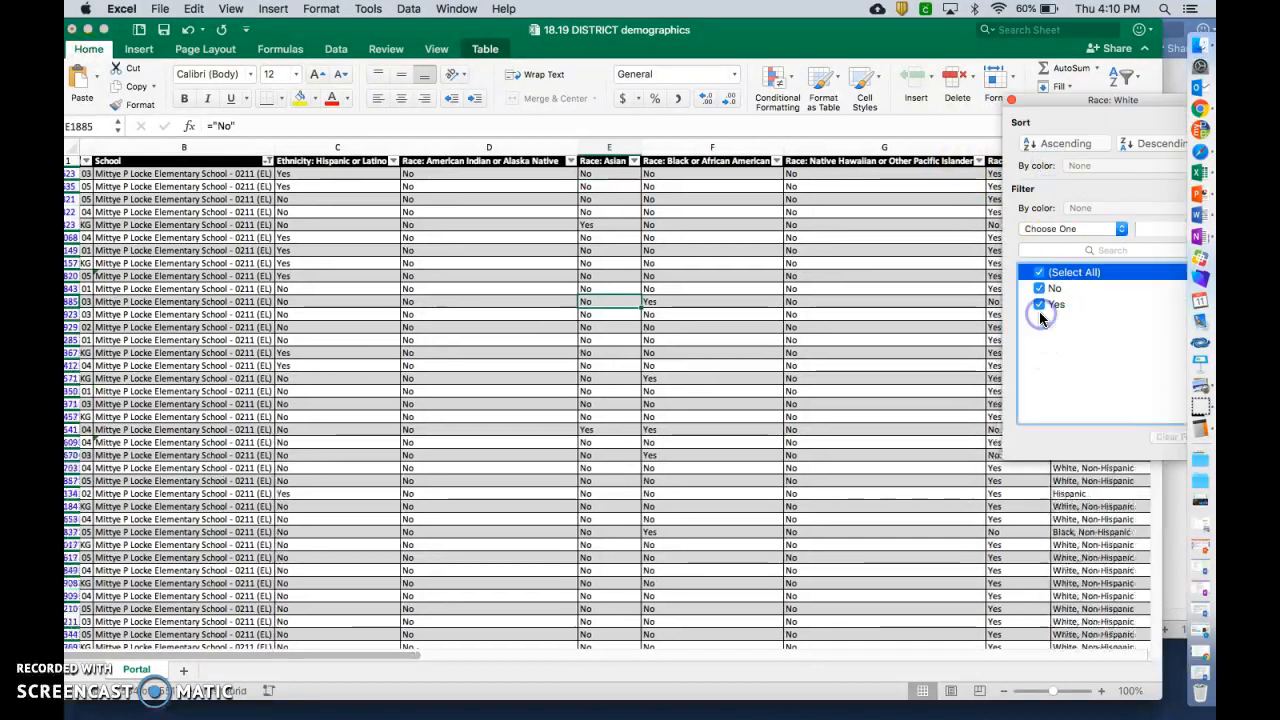
left_click(1011, 101)
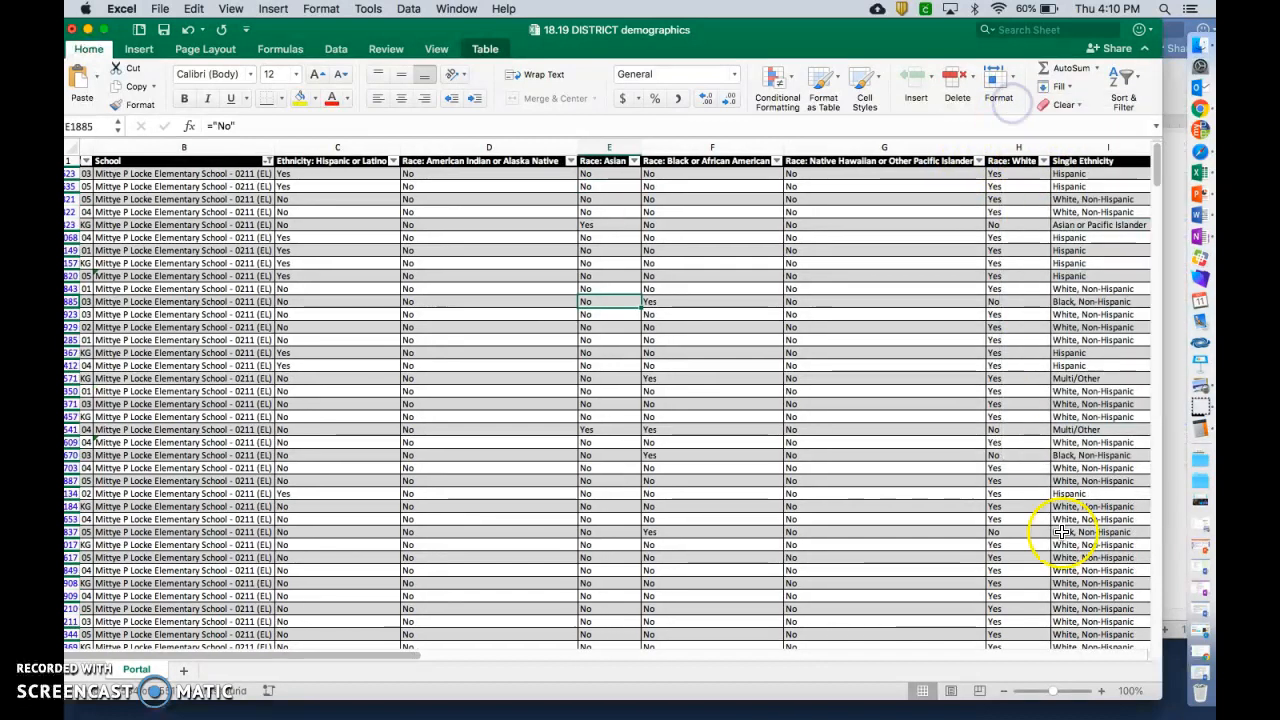
Step: Filter the Primary Exceptionality column to exclude code L and blank entries
scroll(998, 449, "right", 1)
scroll(998, 449, "right", 10)
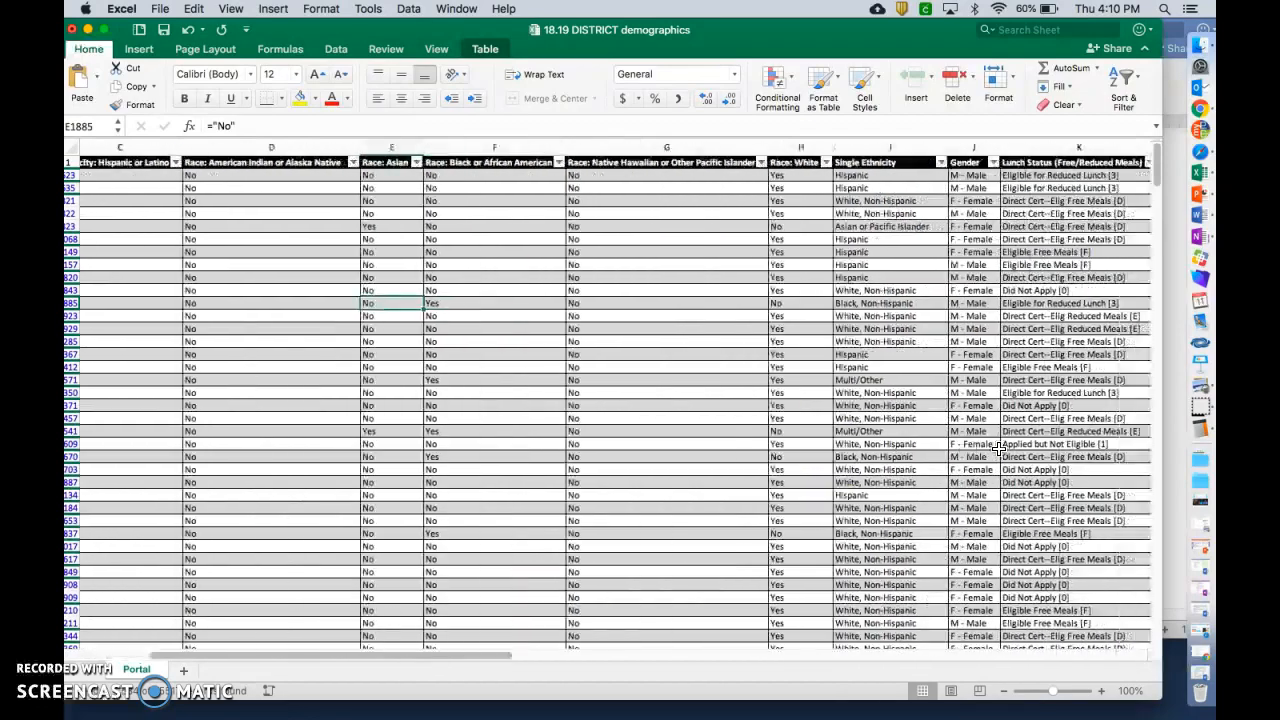
scroll(998, 449, "right", 8)
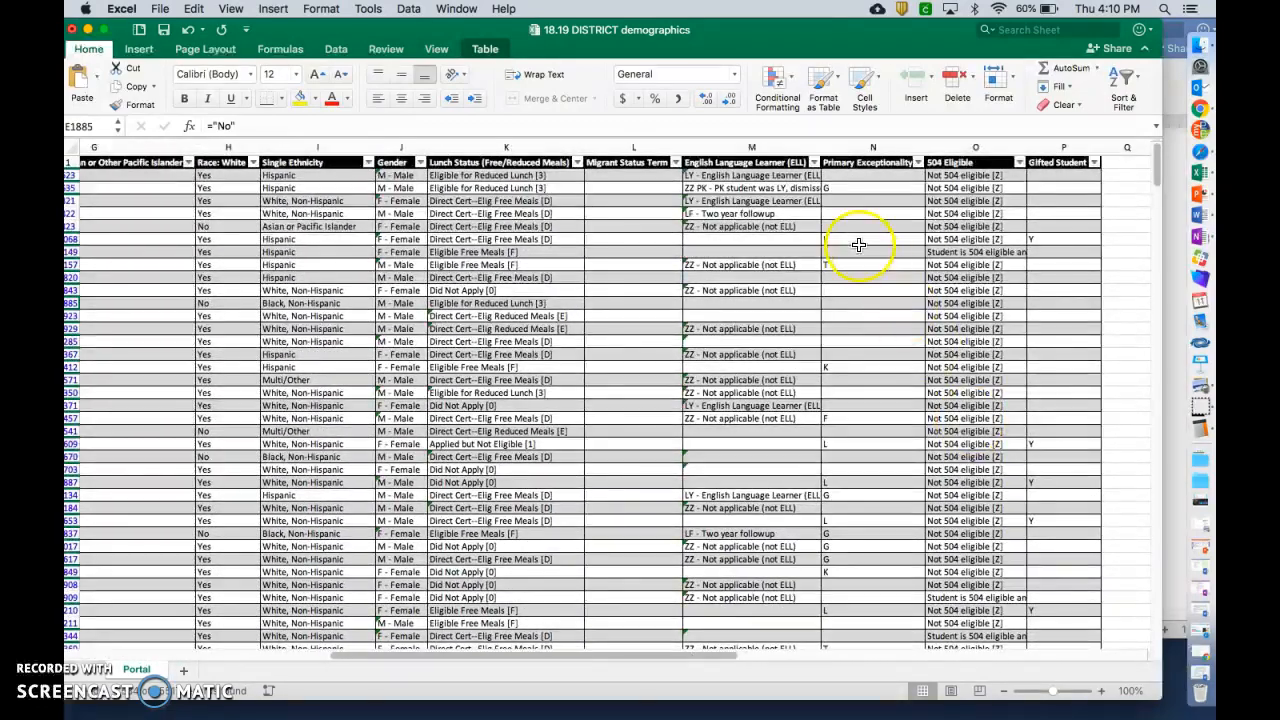
left_click(917, 163)
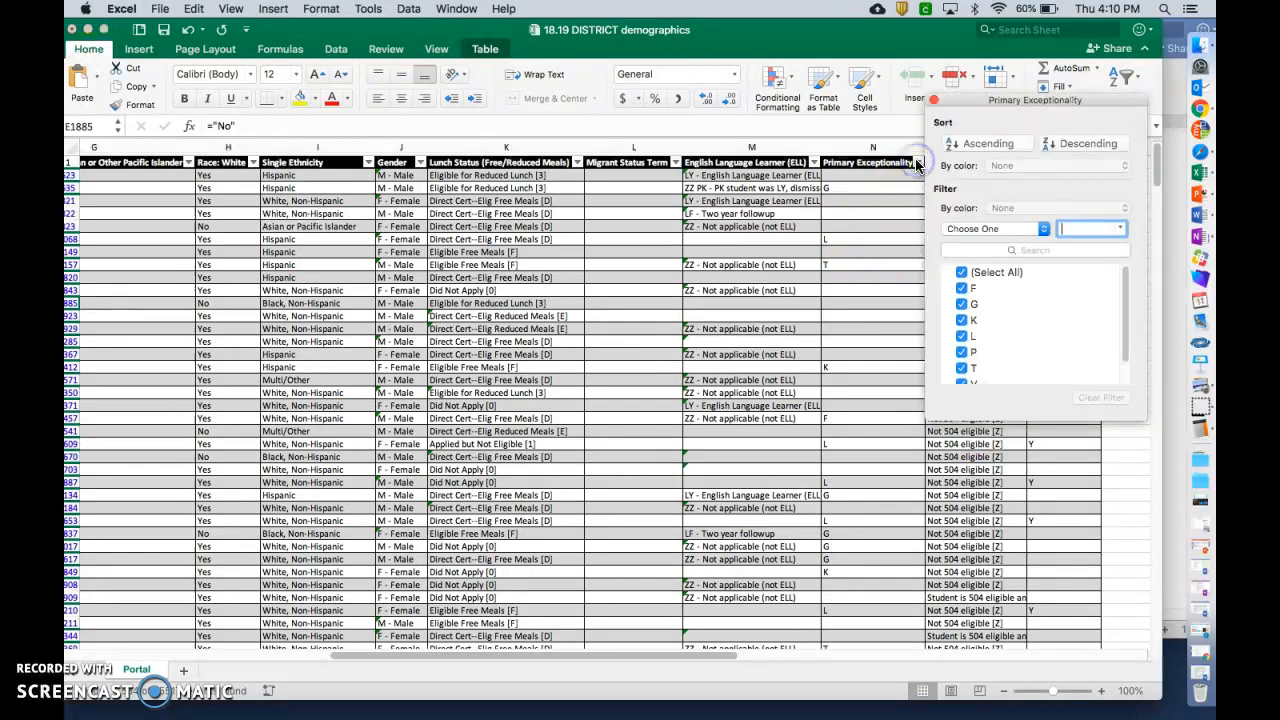
scroll(994, 296, "down", 2)
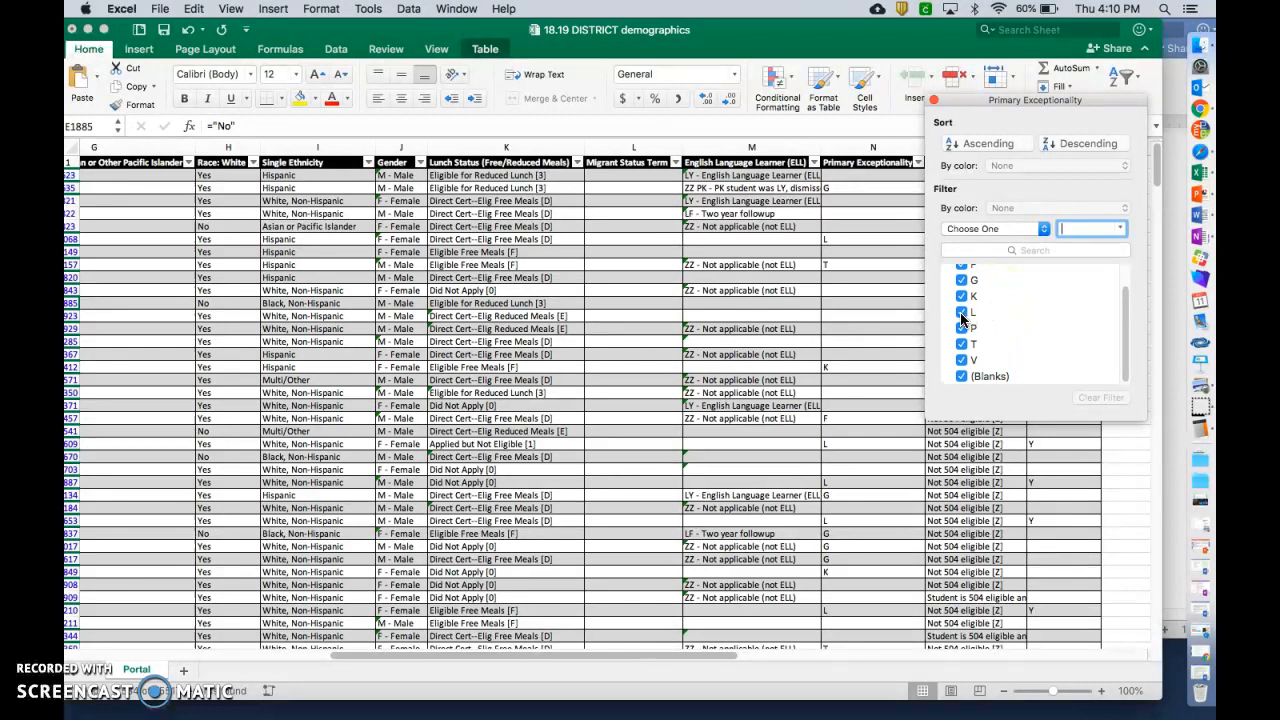
left_click(962, 316)
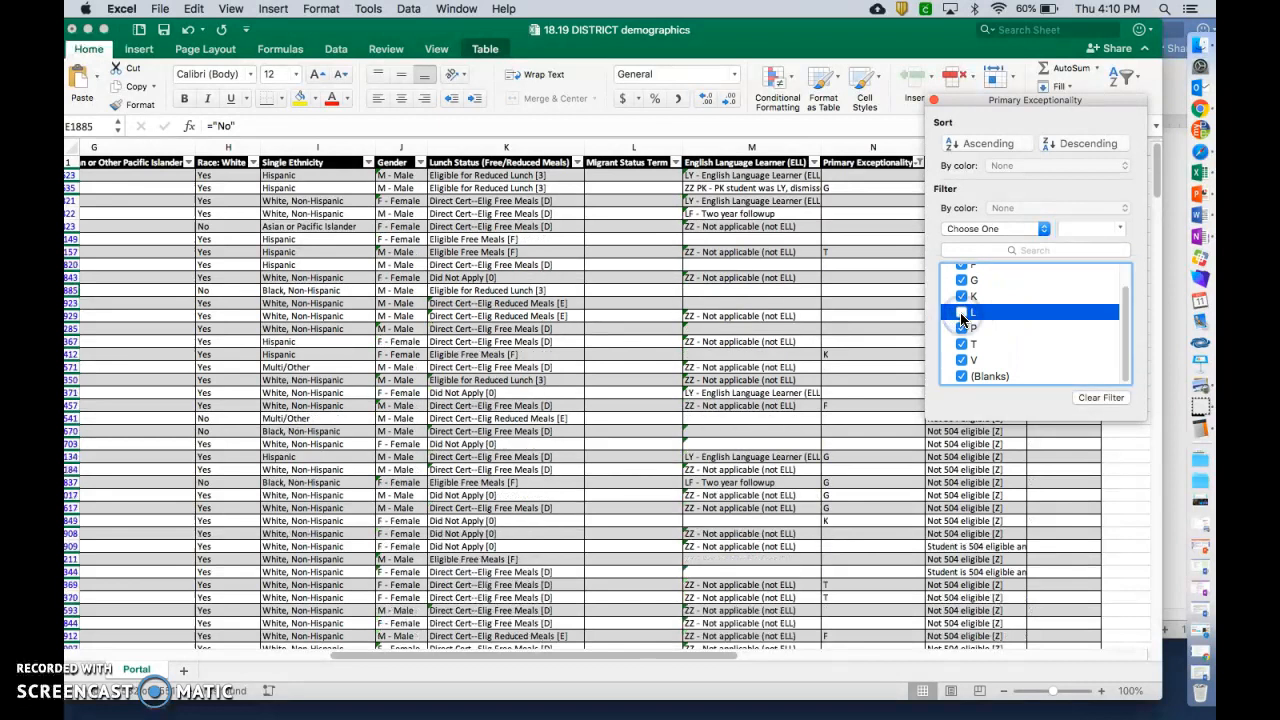
left_click(962, 376)
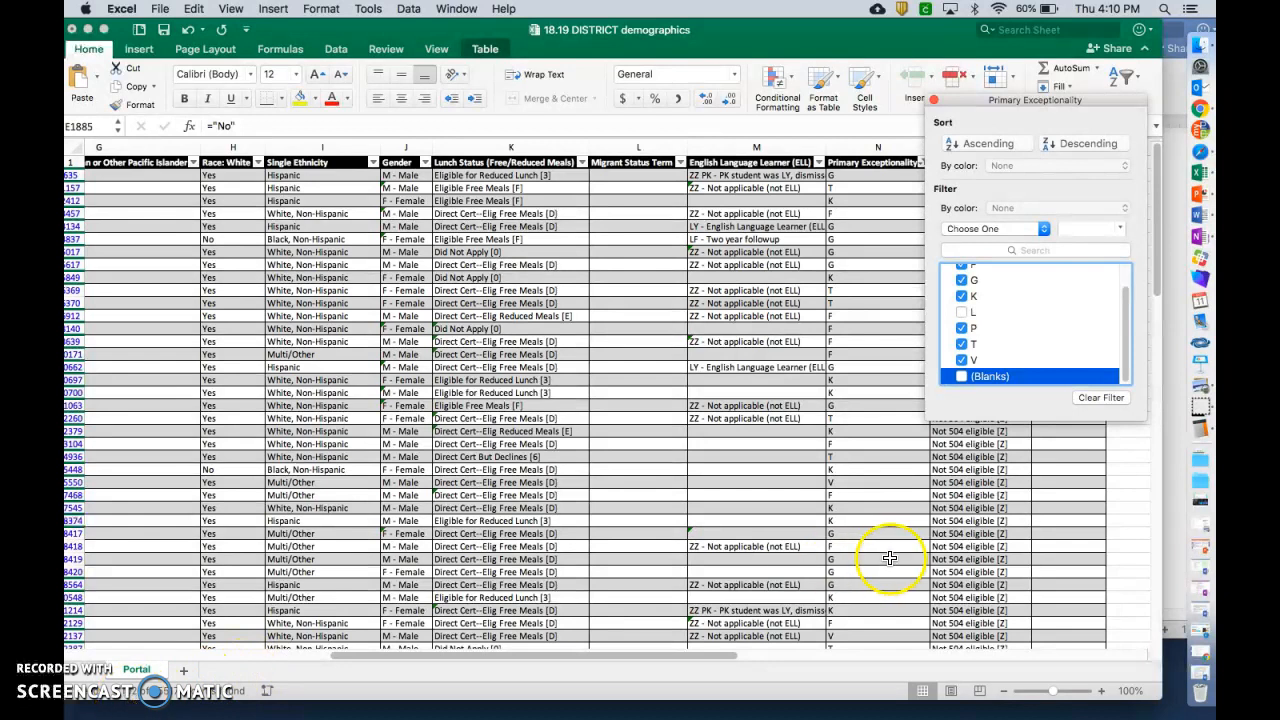
Step: Switch to the Word data collection tool and enter "102 =" for IEP under All Students
left_click(1173, 484)
left_click(935, 370)
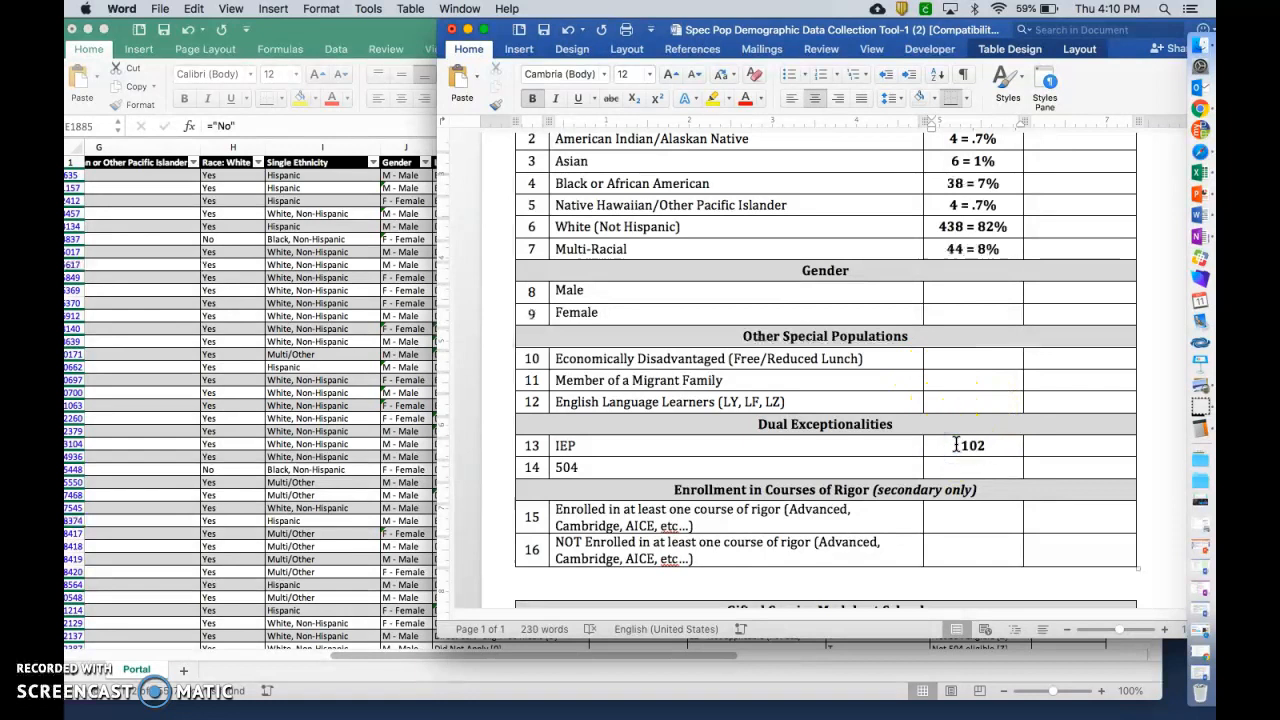
left_click(973, 455)
type("=")
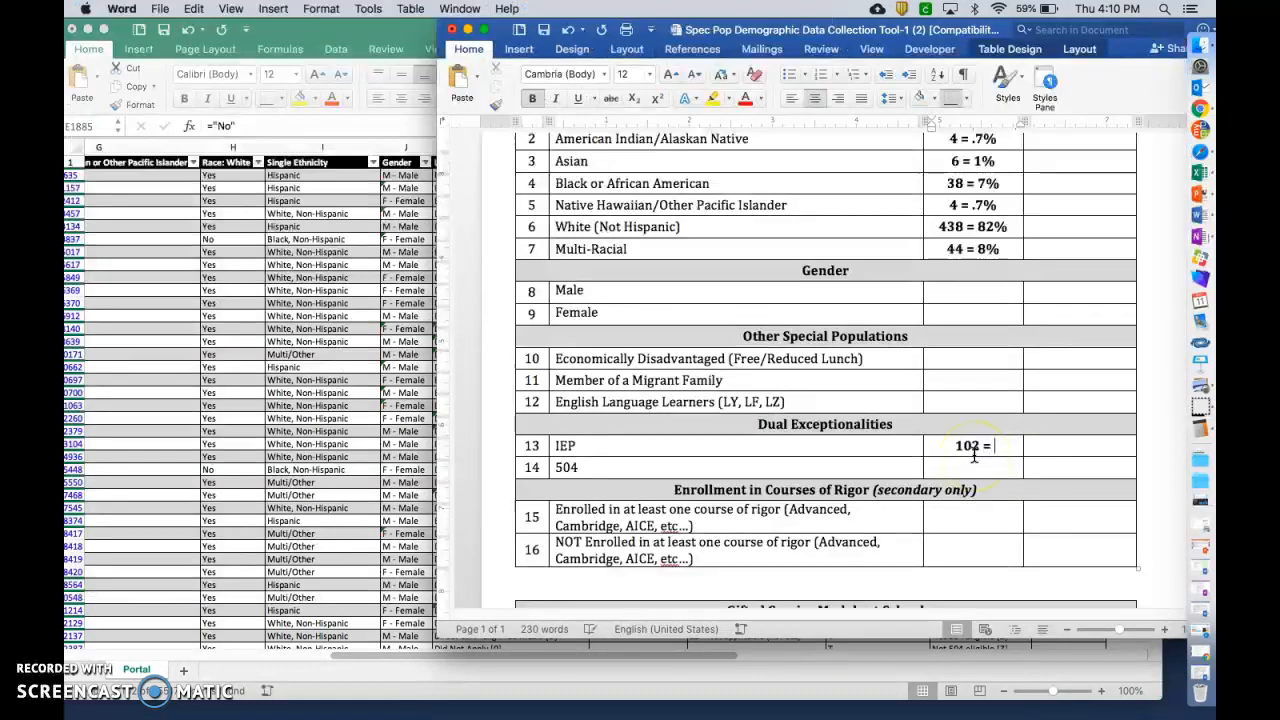
Step: Switch to Calculator and divide the 102 IEP students by the school total of 534
left_click(1205, 428)
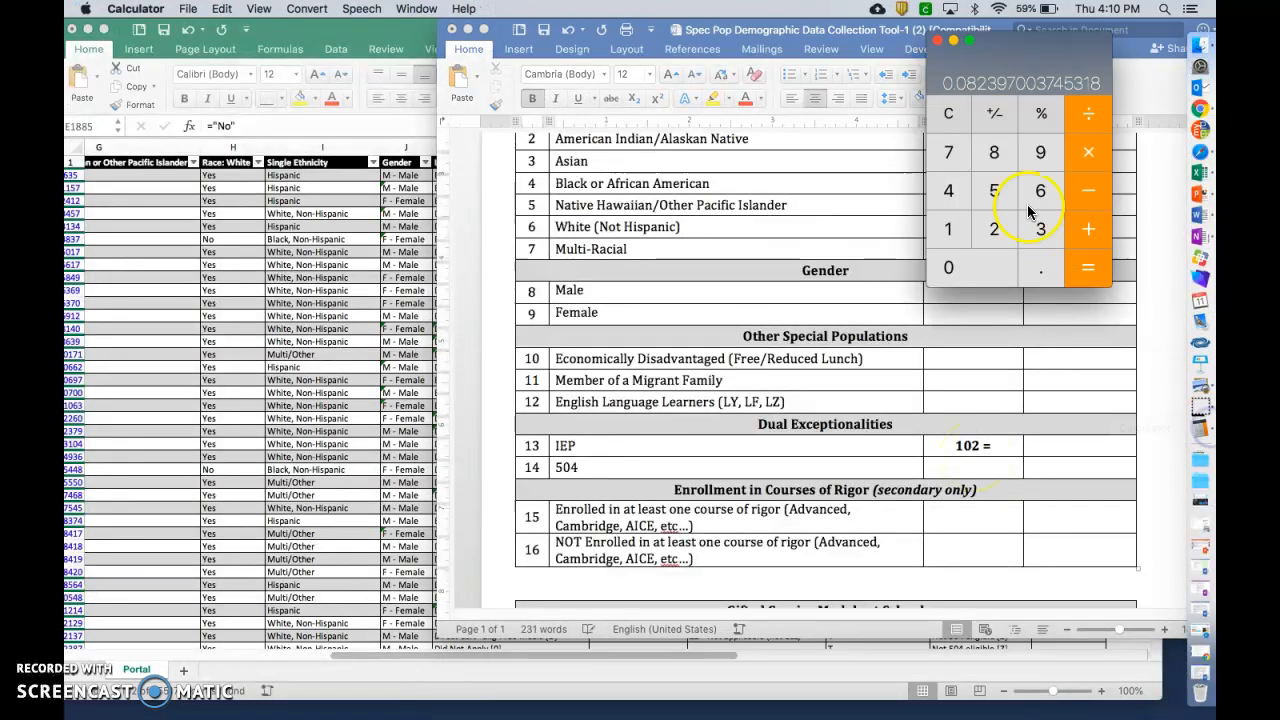
left_click(956, 125)
left_click(949, 229)
left_click(949, 267)
left_click(991, 230)
left_click(1086, 114)
left_click(994, 190)
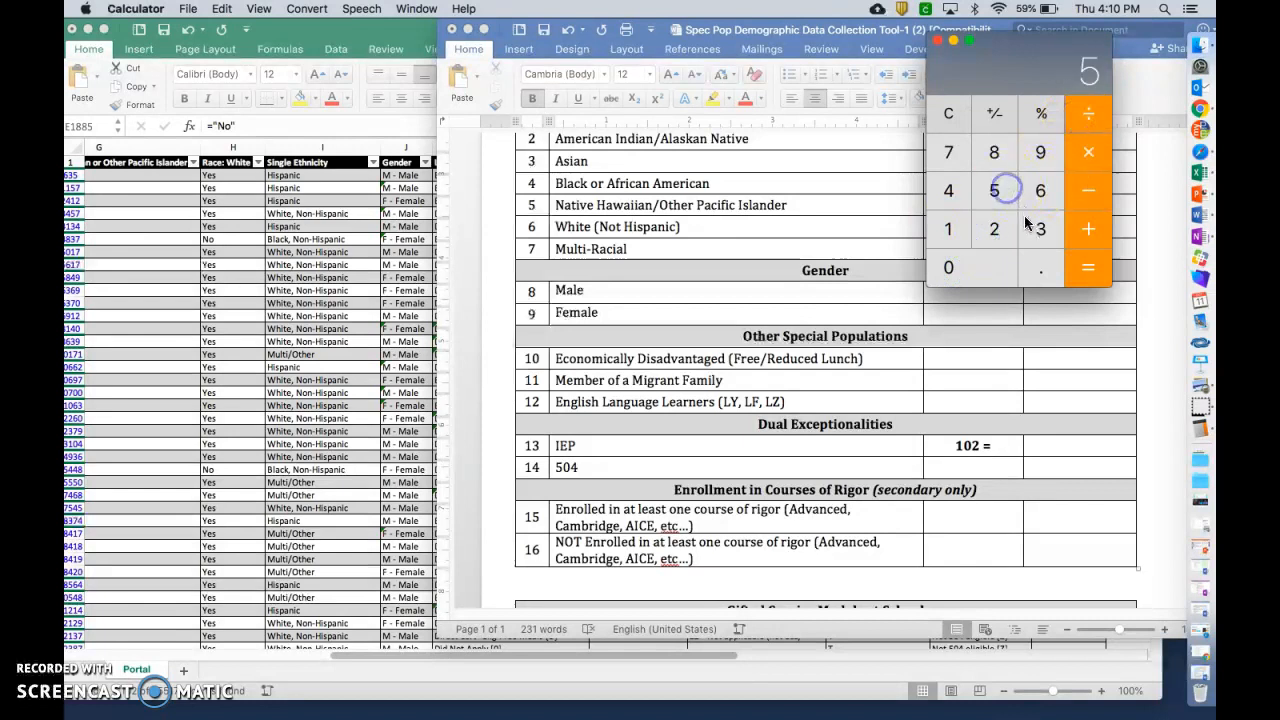
left_click(963, 195)
left_click(1090, 275)
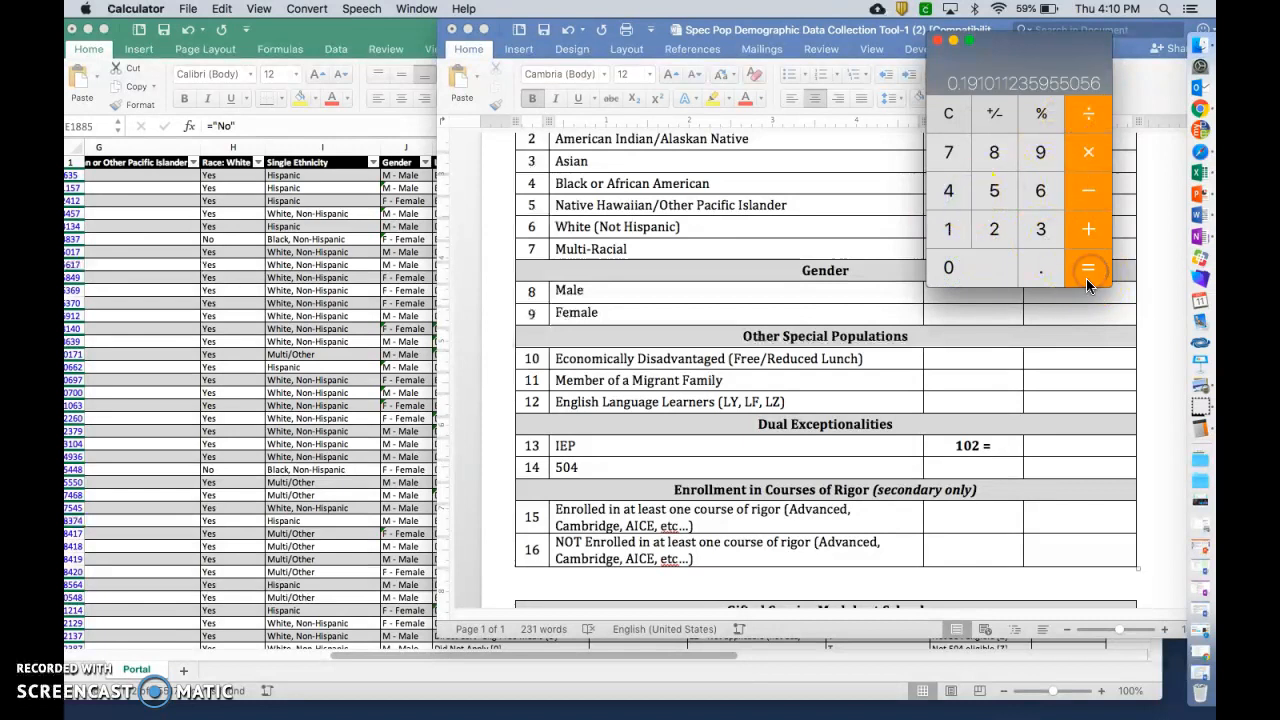
Step: Return to the Word table and complete the IEP entry under All Students as "102 = 19%"
left_click(1006, 455)
type("19%")
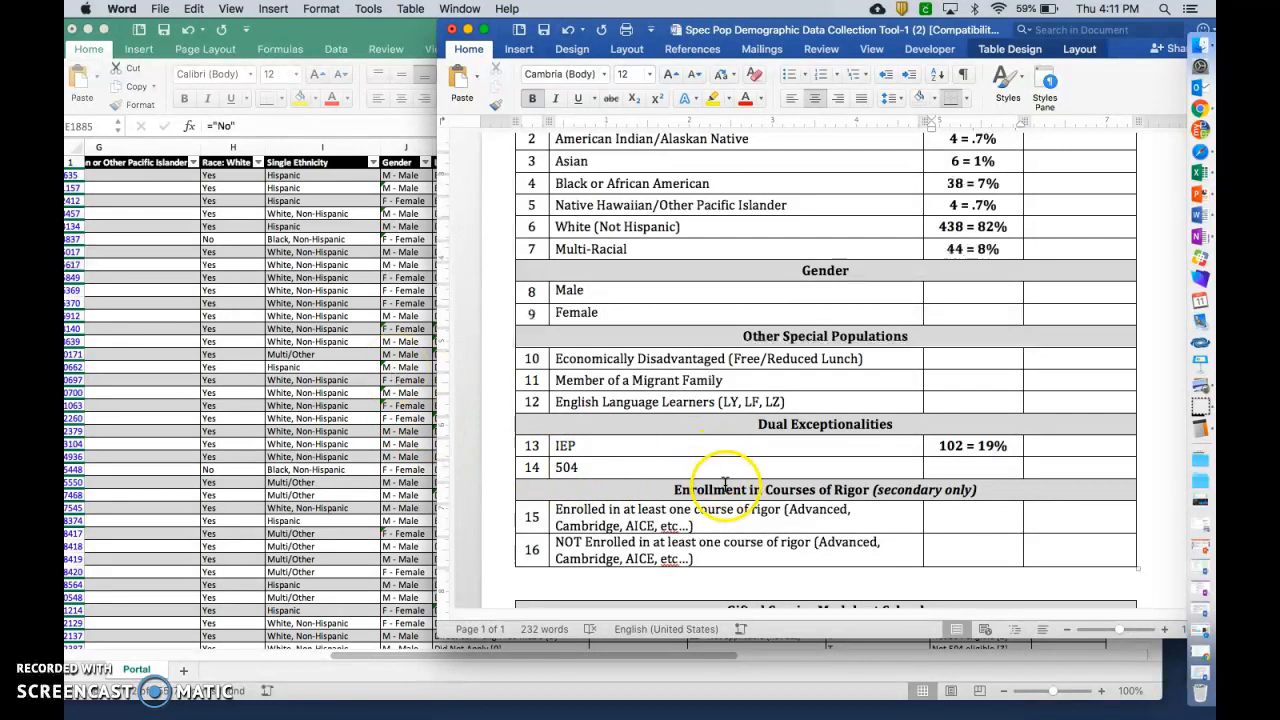
scroll(730, 500, "down", 4)
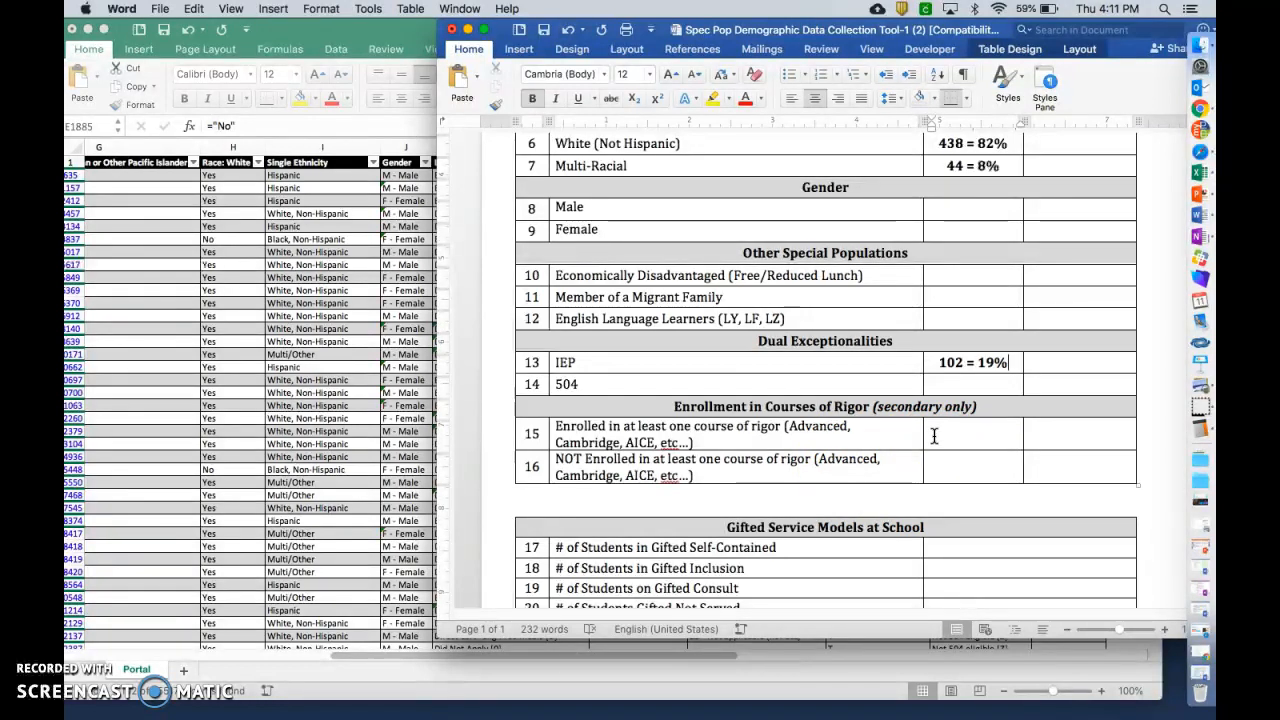
Step: Switch to the district demographics workbook and reset the Primary Exceptionality filter to include all entries
scroll(895, 520, "down", 2)
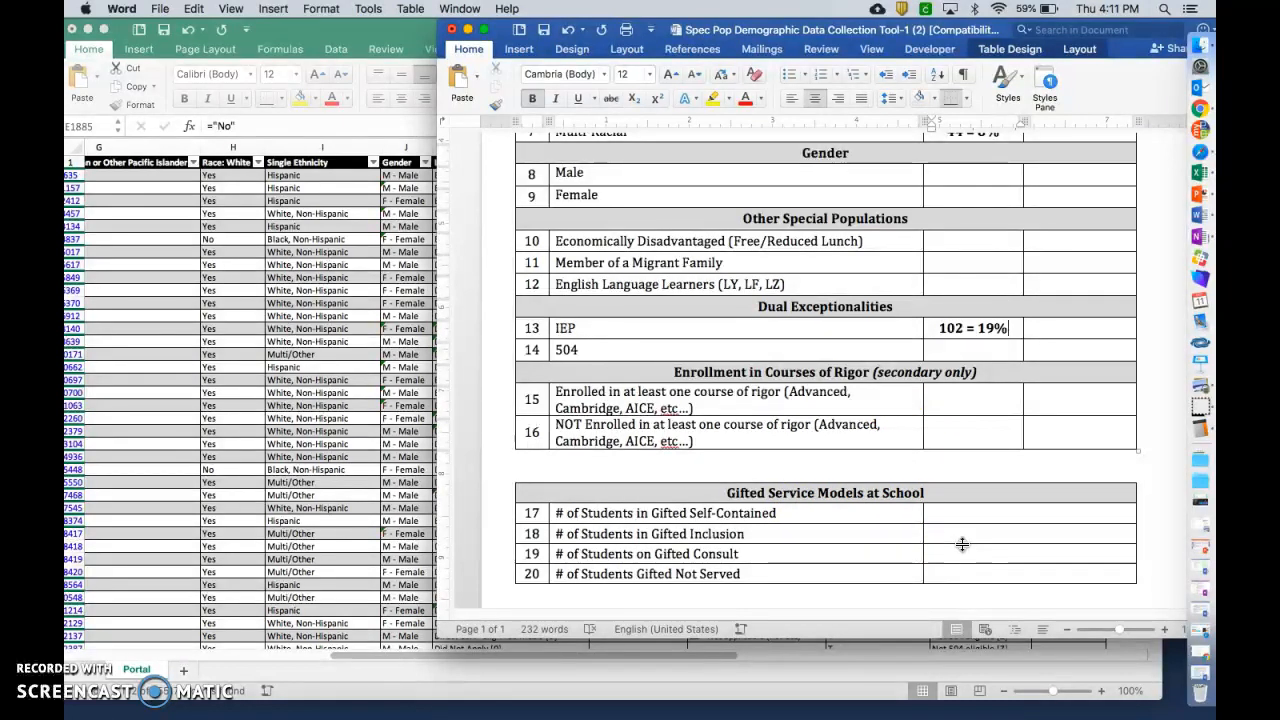
scroll(962, 544, "up", 5)
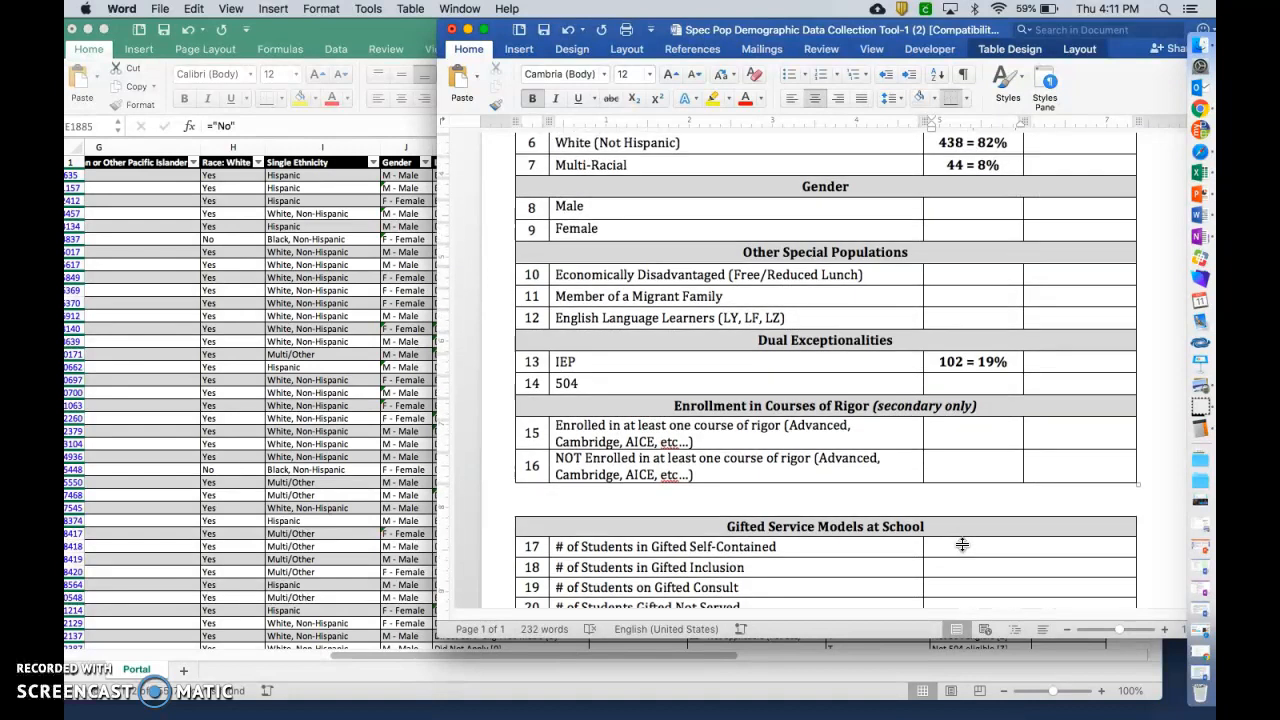
scroll(983, 354, "up", 8)
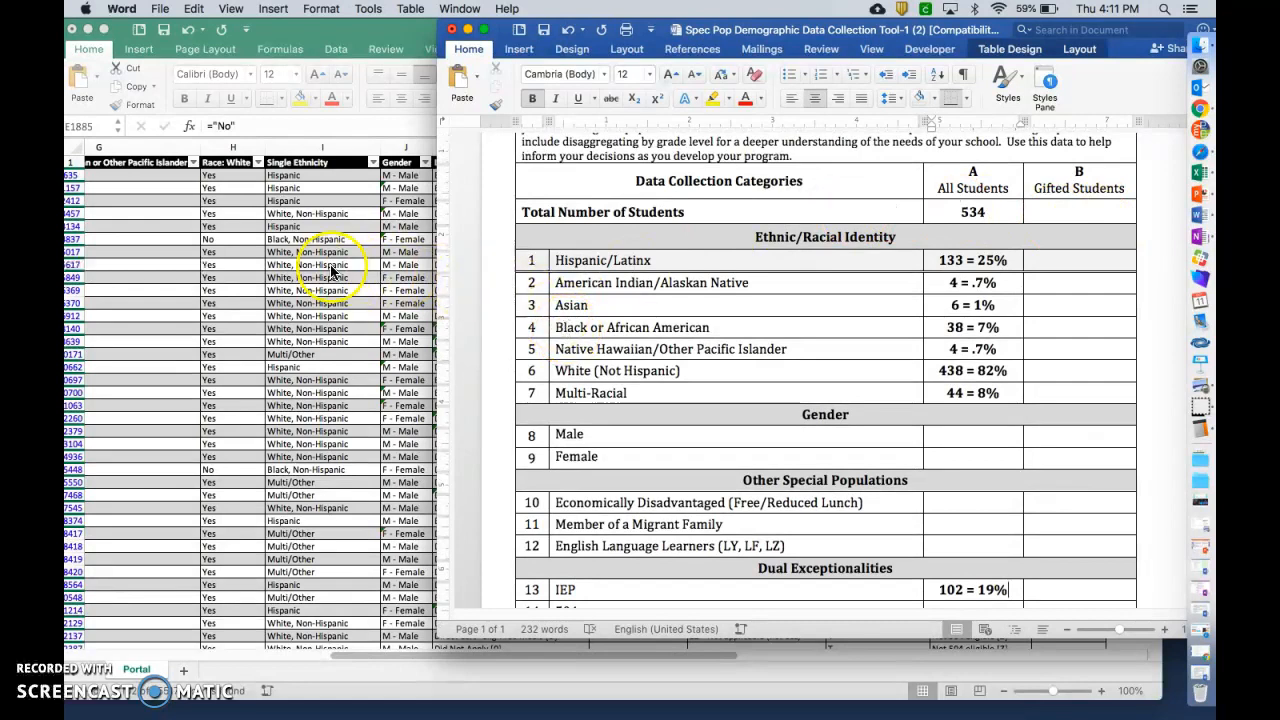
left_click(360, 248)
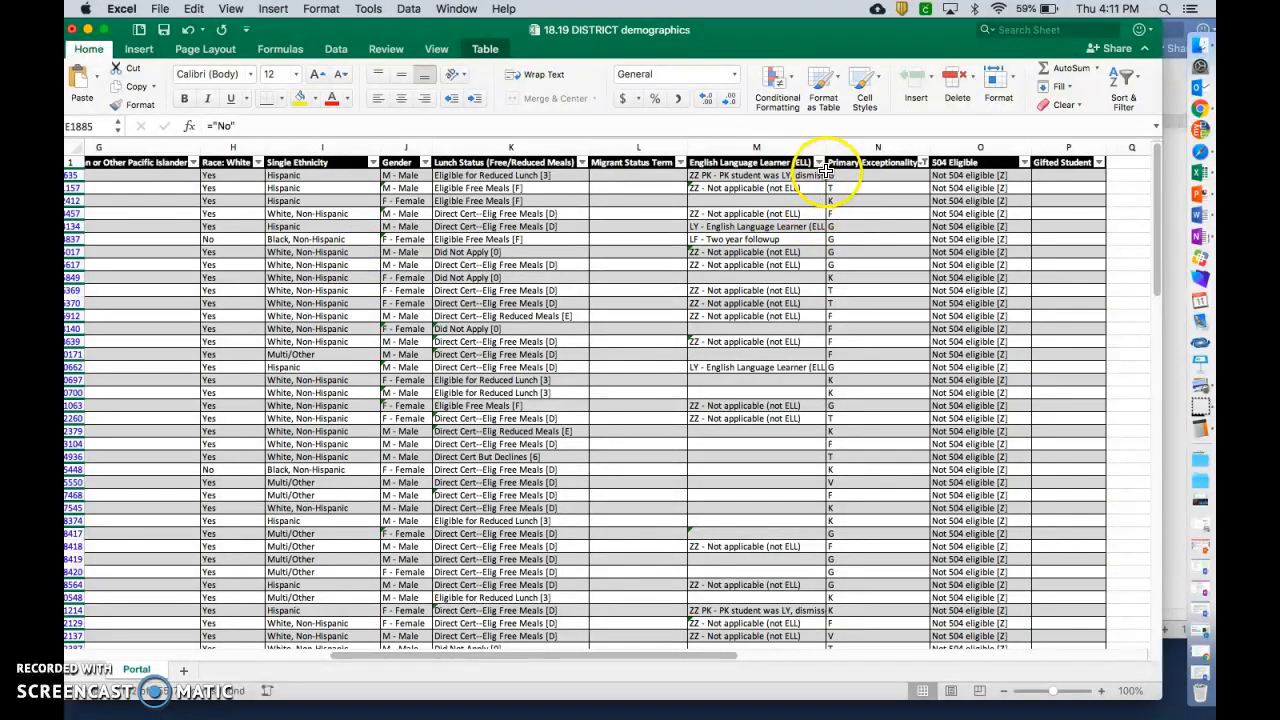
left_click(922, 162)
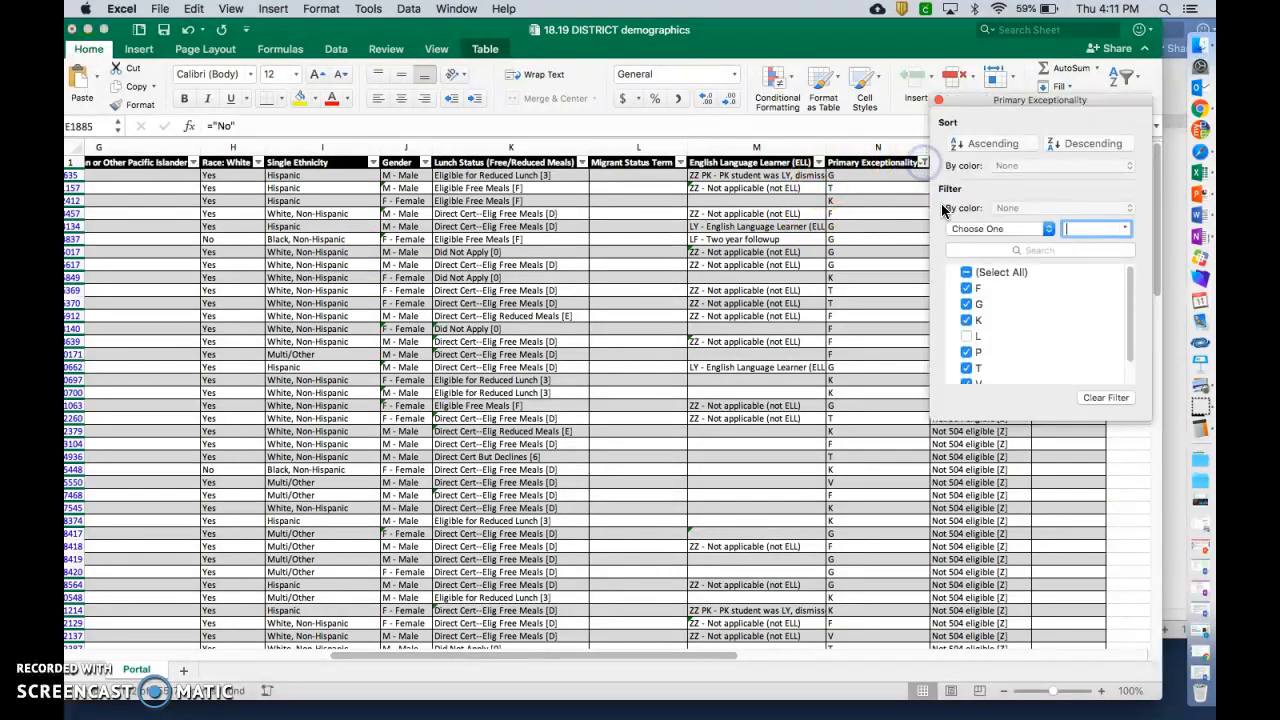
left_click(966, 272)
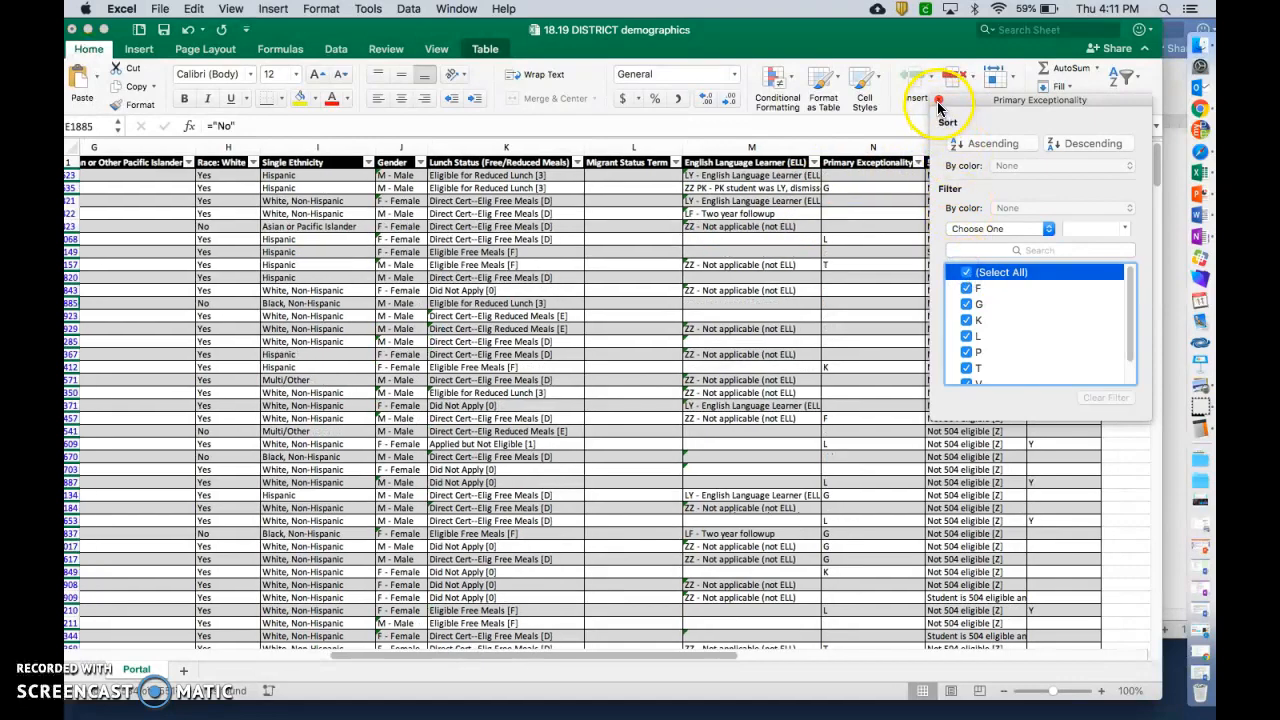
left_click(938, 103)
Step: Filter the Gifted Student column to exclude blanks and keep only Y
scroll(1015, 193, "right", 2)
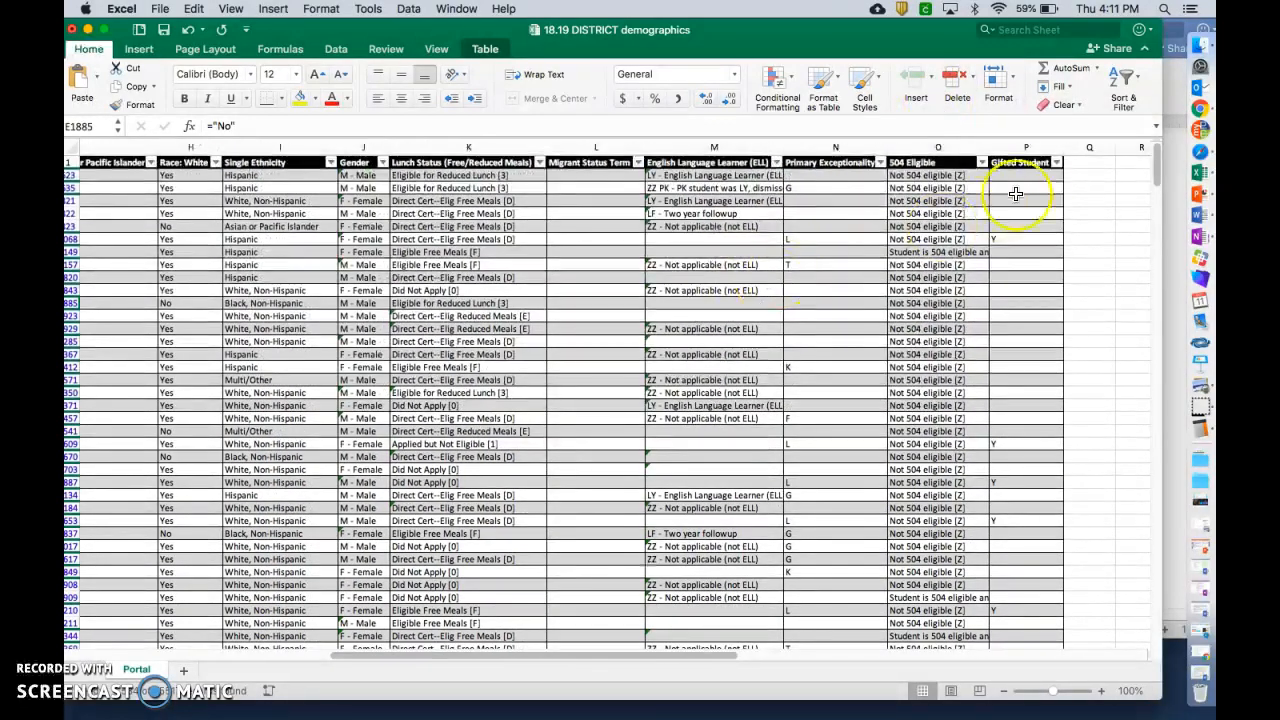
left_click(1058, 163)
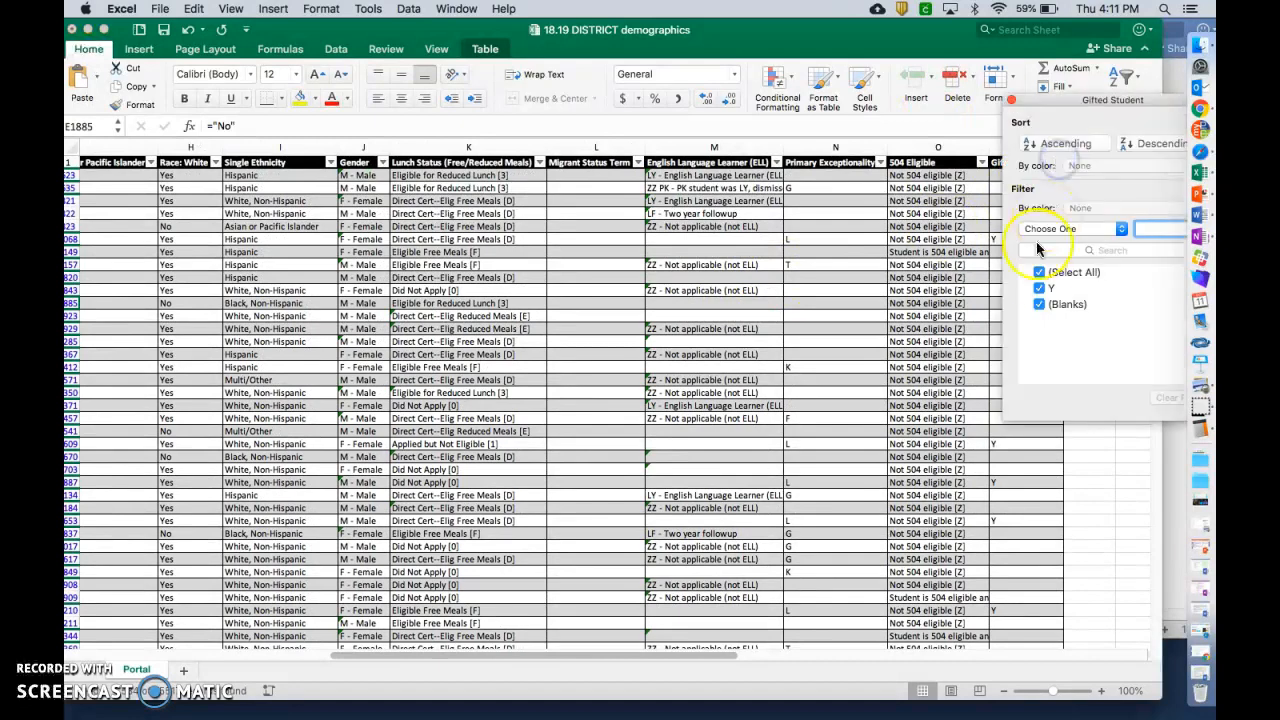
left_click(1040, 305)
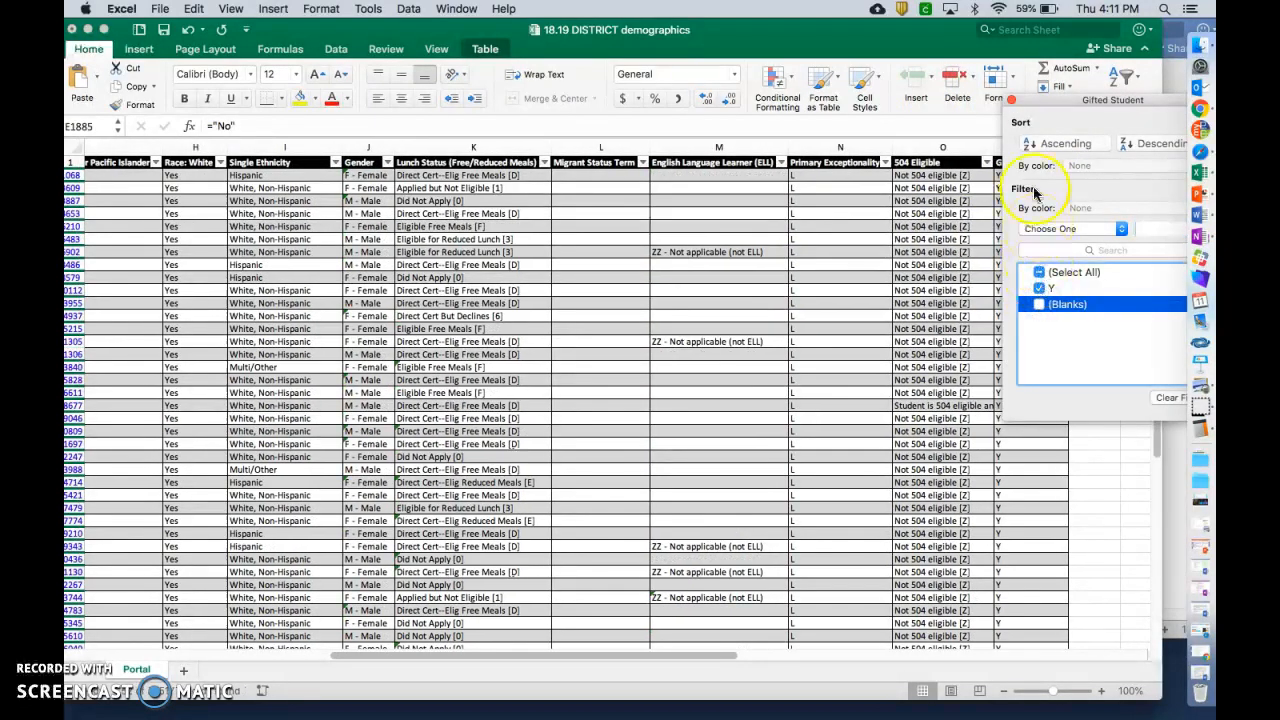
left_click(1011, 100)
Step: Switch to the Word data collection tool and enter 52 as the Total Number of Students under Gifted Students
scroll(897, 297, "left", 10)
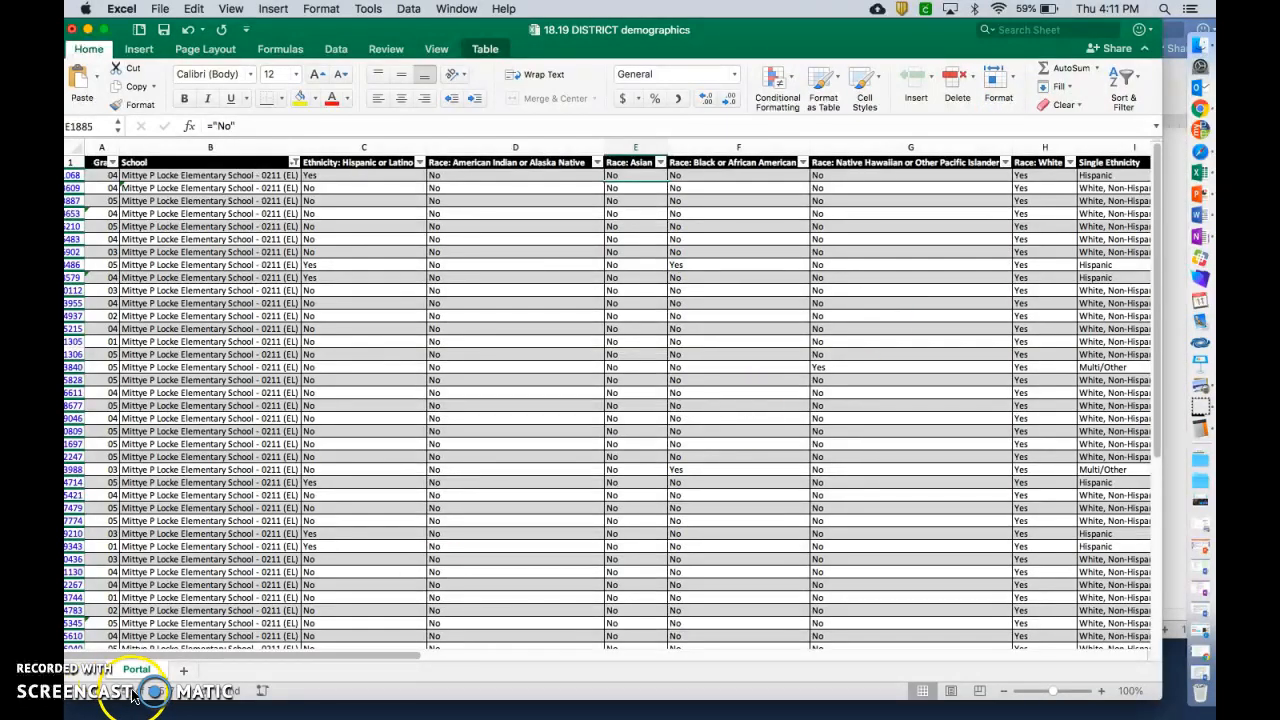
left_click(1173, 162)
scroll(1100, 235, "up", 2)
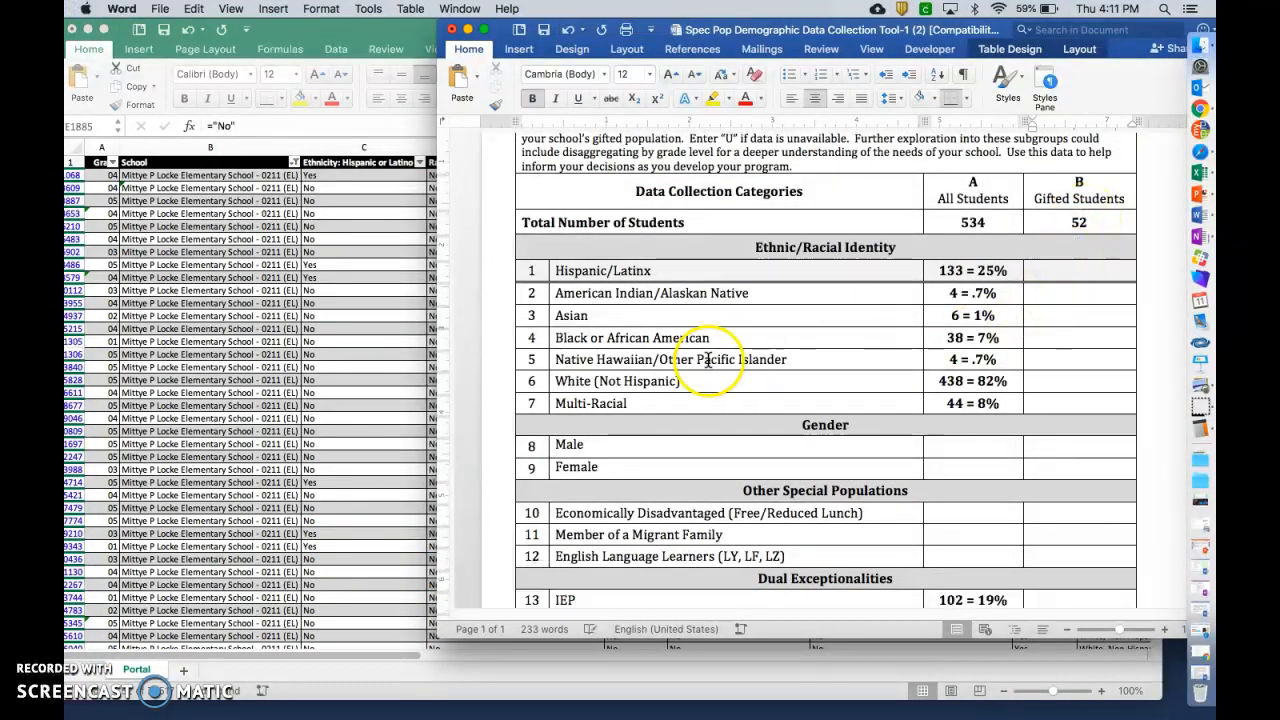
Step: Switch to the demographics workbook and examine the gifted-only columns and the filter choices for Ethnicity: Hispanic or Latino
left_click(388, 296)
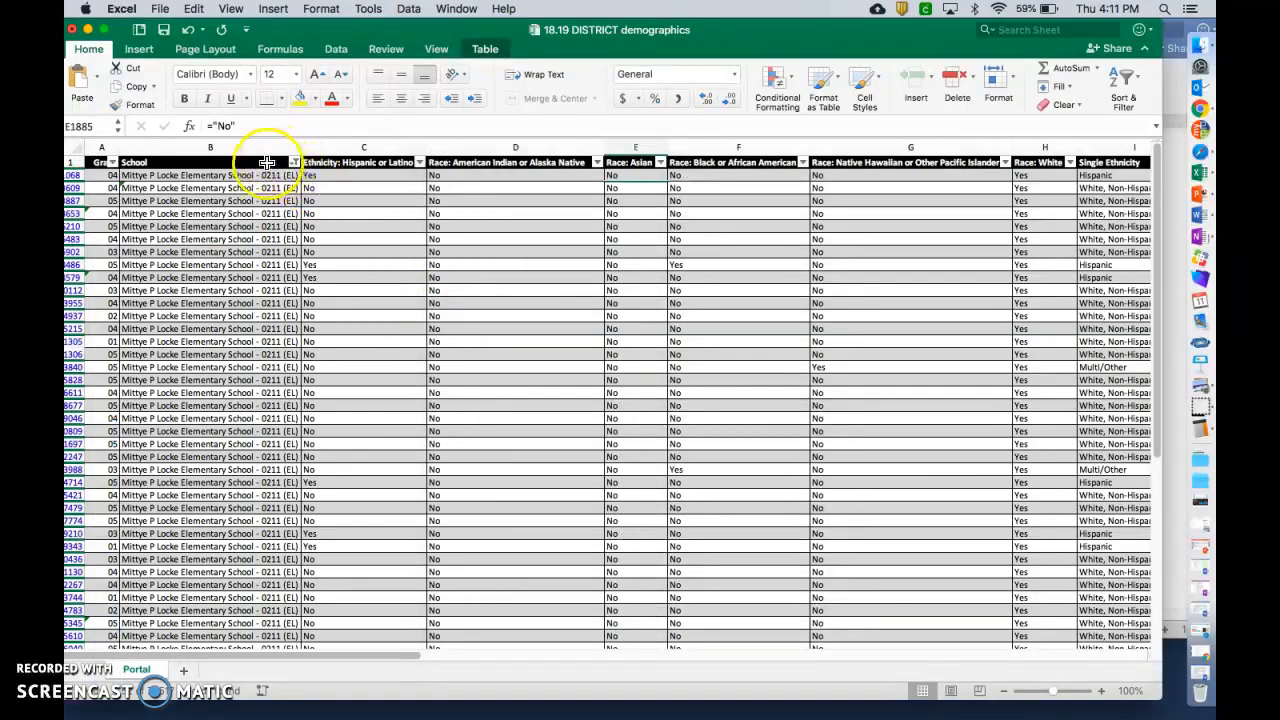
scroll(648, 200, "right", 5)
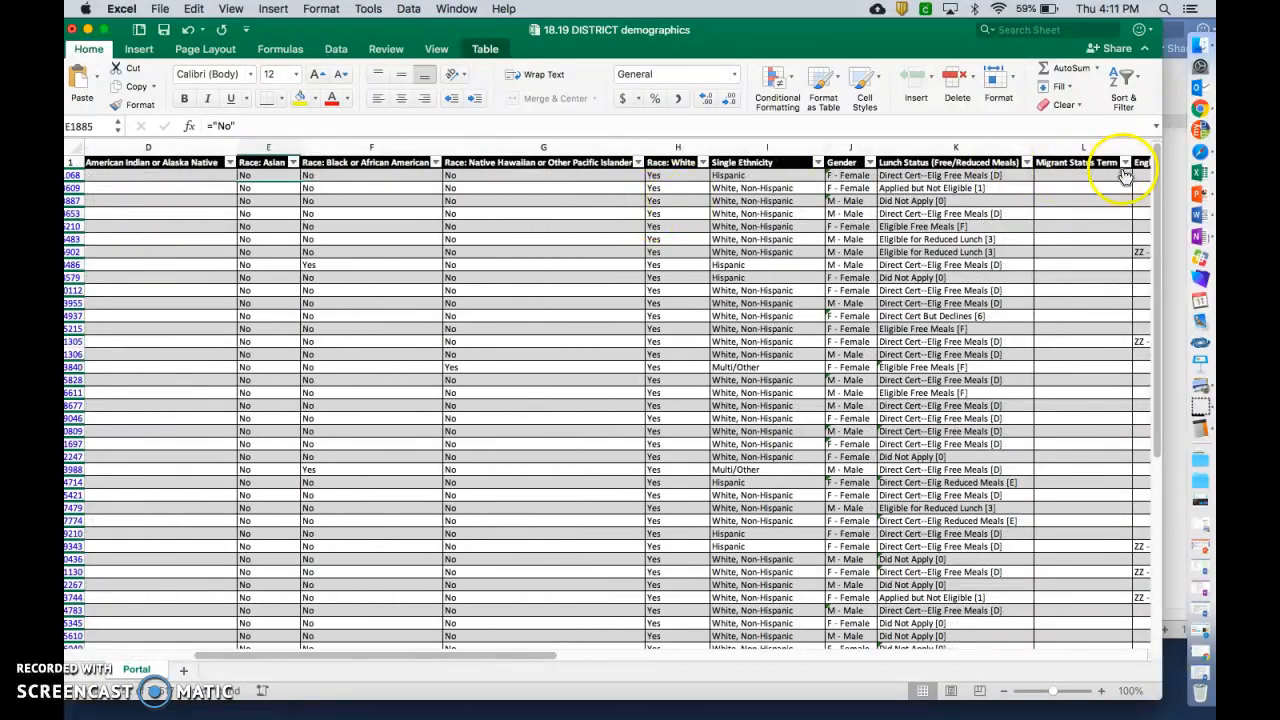
scroll(1127, 166, "right", 3)
scroll(1127, 166, "right", 4)
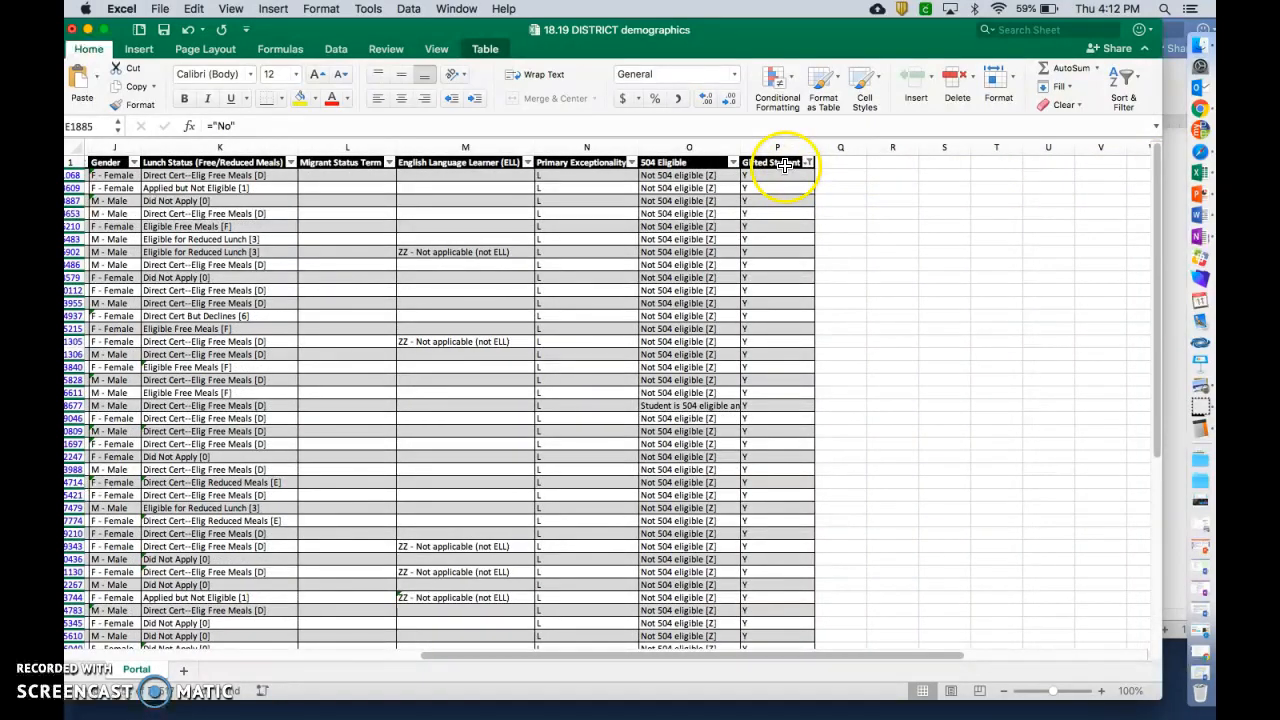
scroll(543, 257, "left", 10)
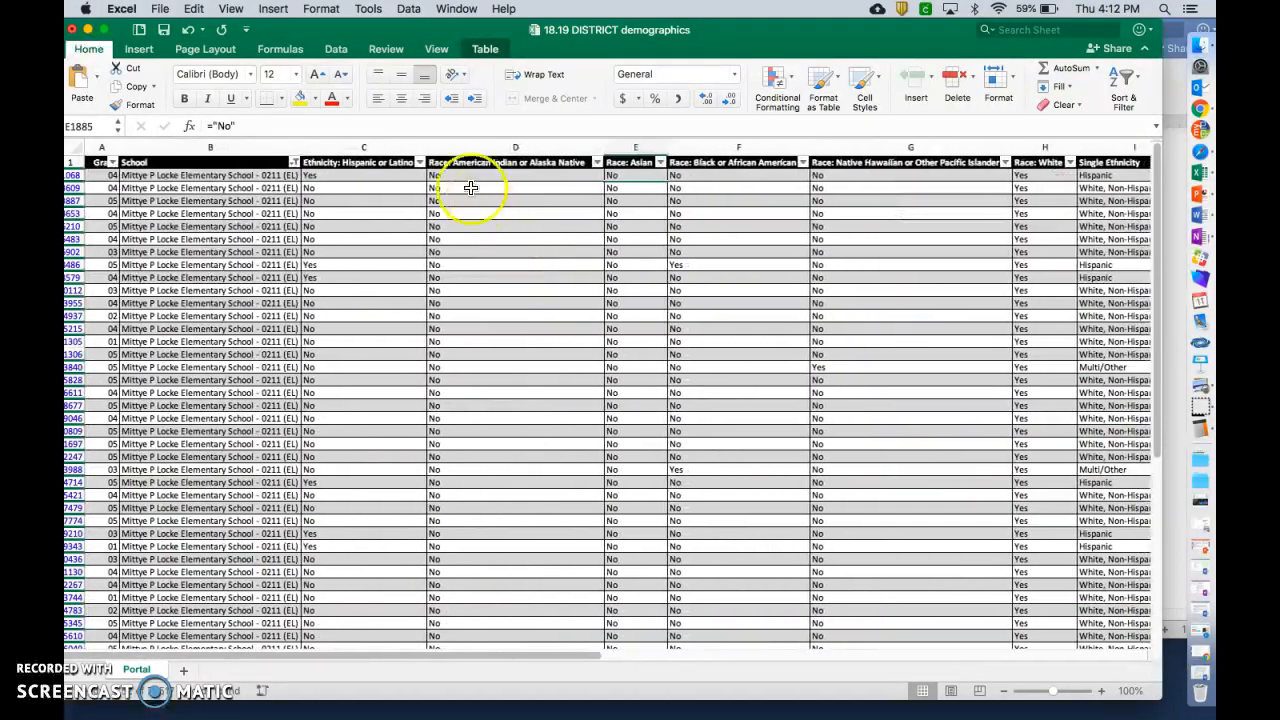
left_click(421, 163)
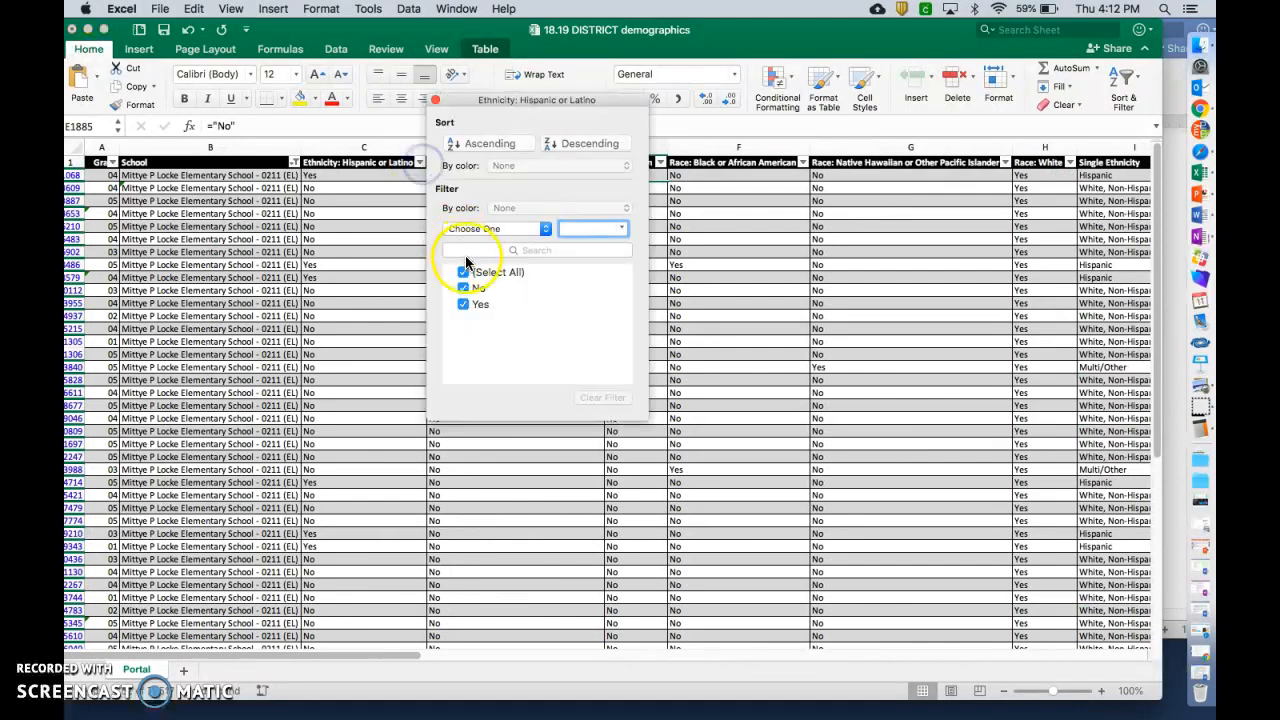
left_click(430, 101)
Step: Return to the Word data collection tool and review its categories, comparing the All Students entries with the Gifted Students column
left_click(1198, 215)
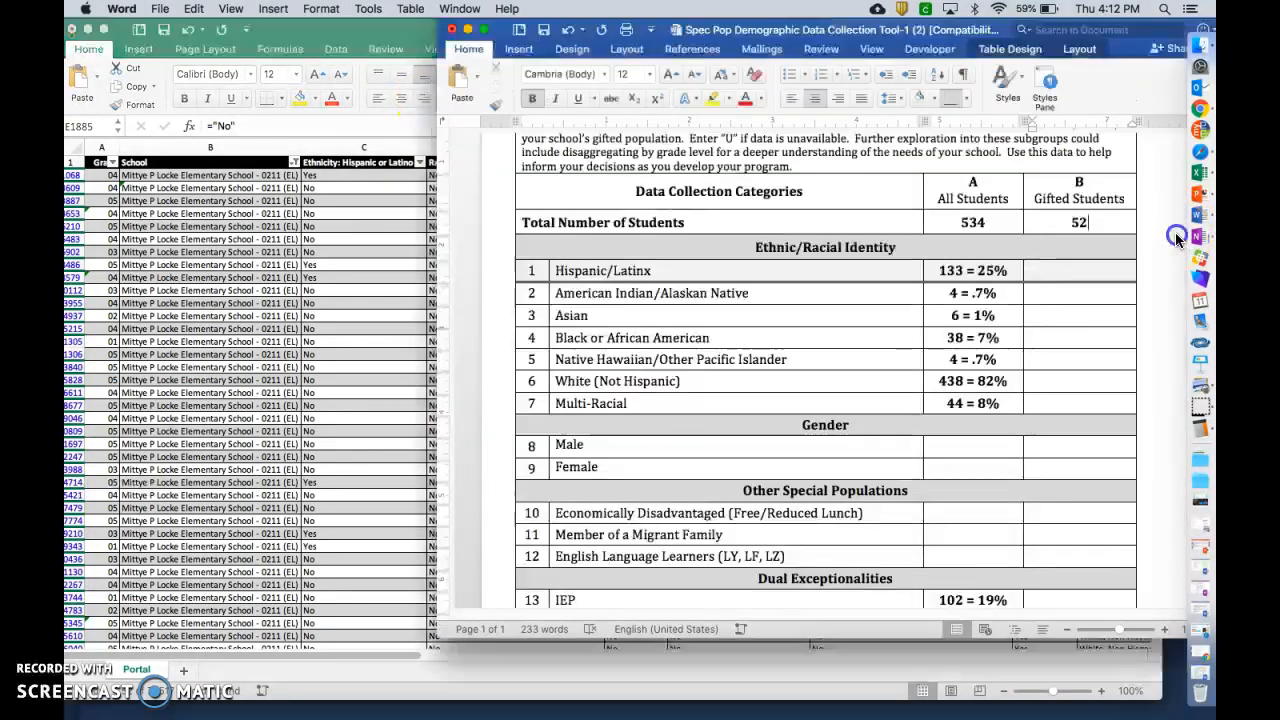
scroll(1069, 323, "down", 5)
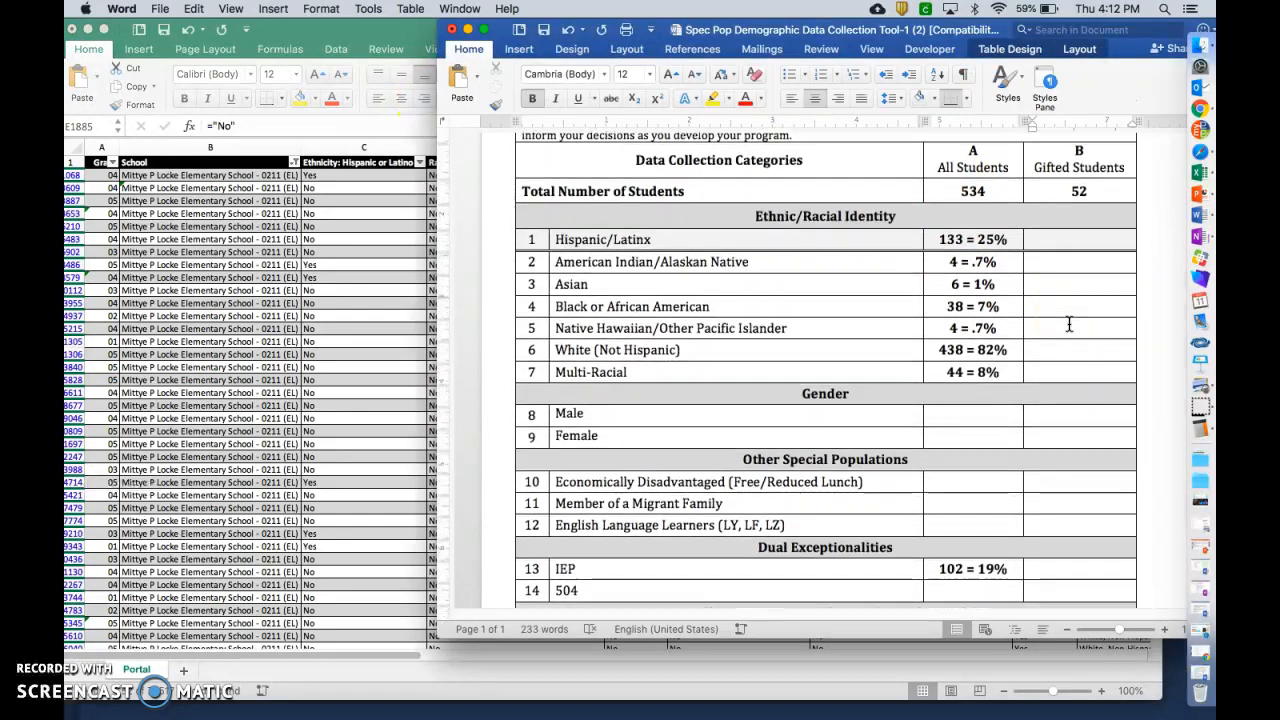
scroll(1069, 323, "down", 3)
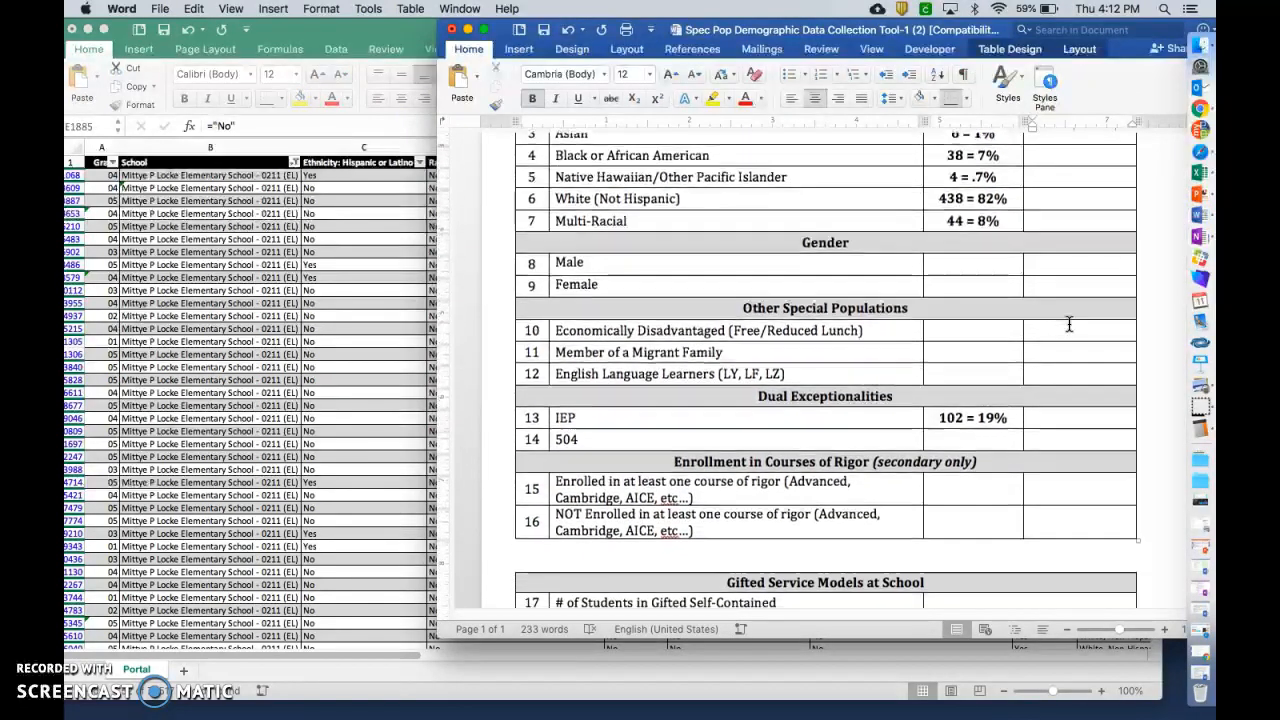
scroll(1069, 323, "up", 10)
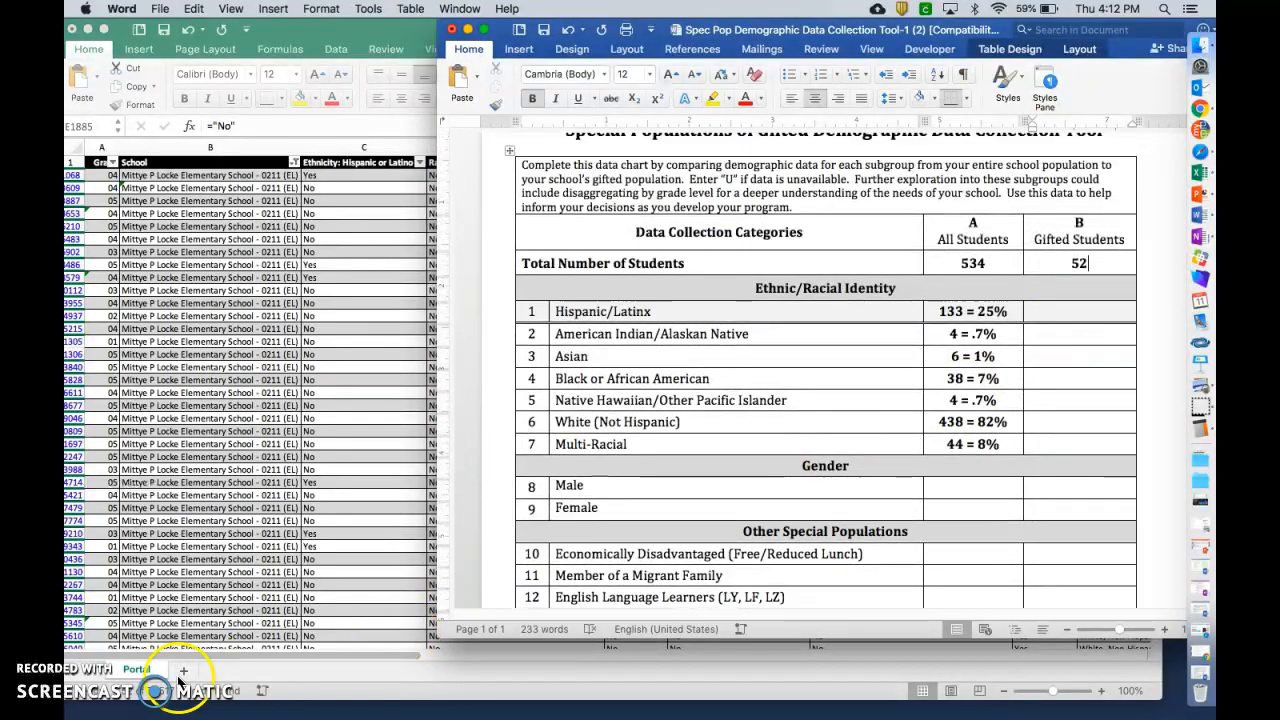
scroll(757, 252, "up", 3)
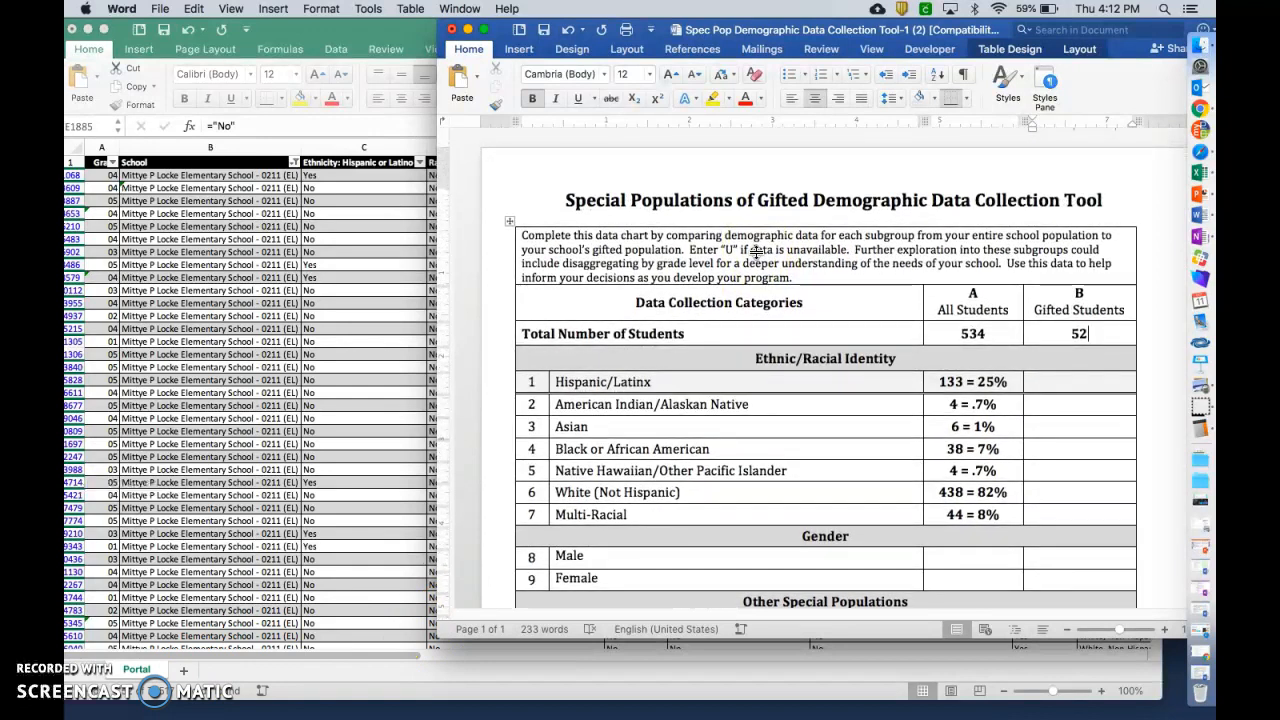
left_click(1050, 493)
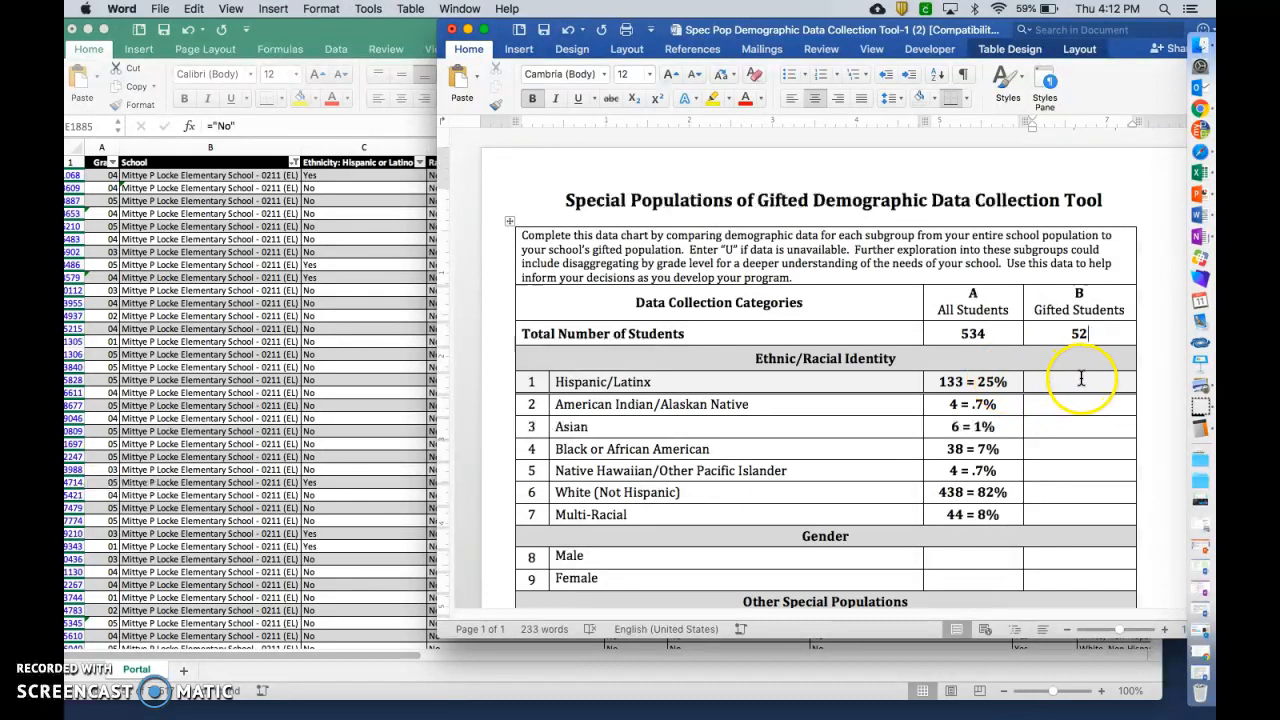
left_click(1022, 377)
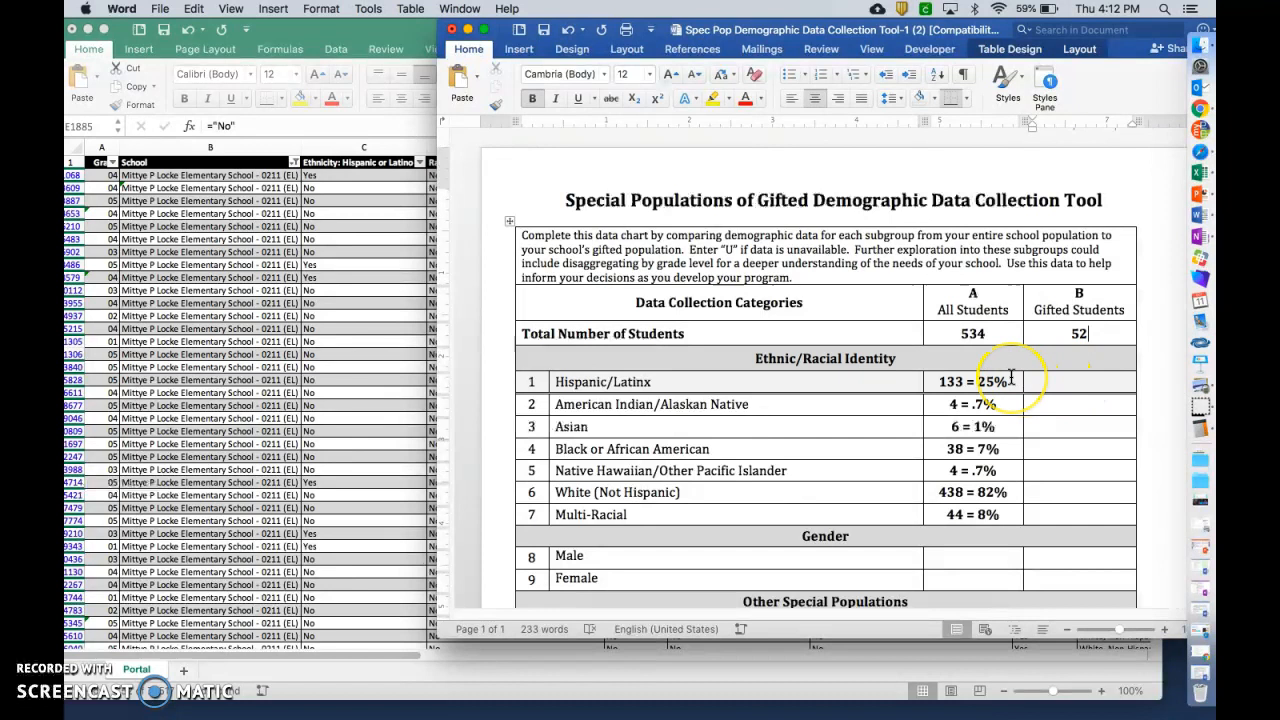
left_click(1066, 381)
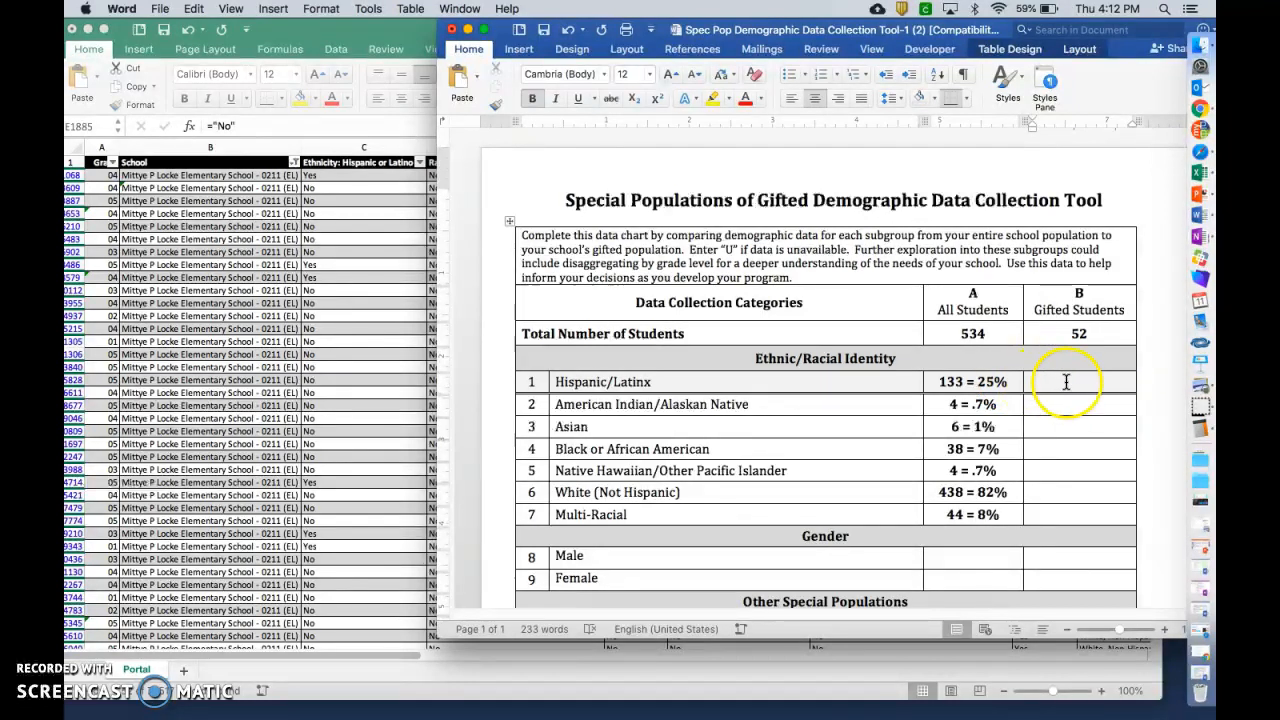